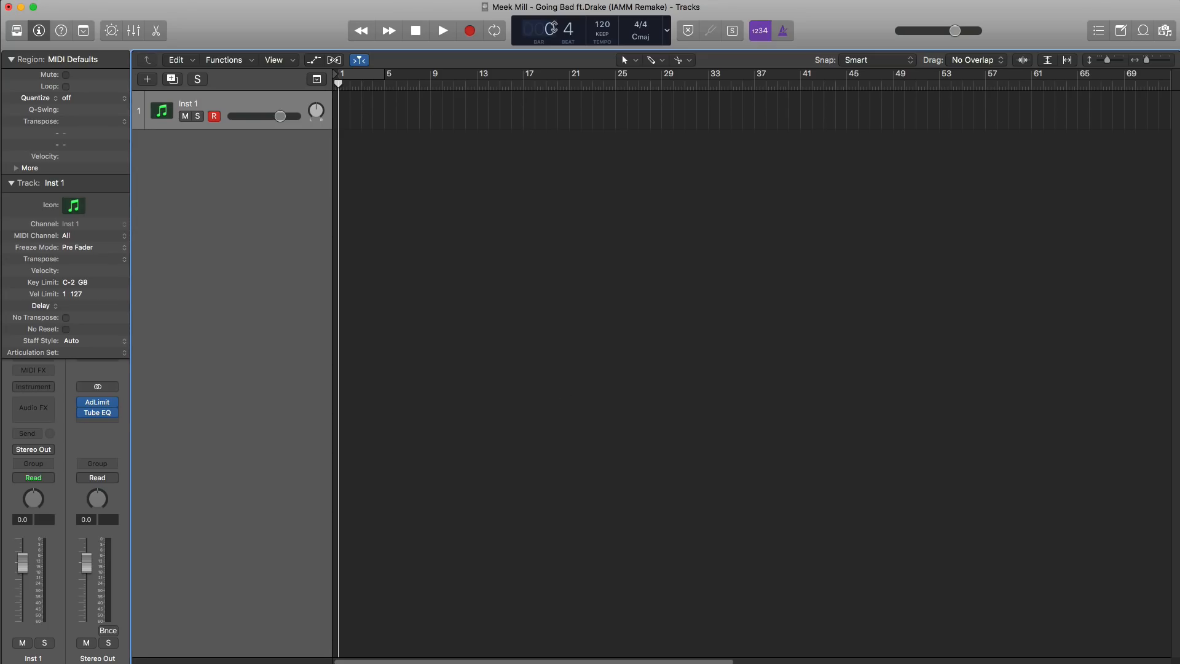
Step: Set the tempo to 172 and create a four-bar MIDI region at bar 1 of the instrument track with cycle mode on
double_click(603, 26)
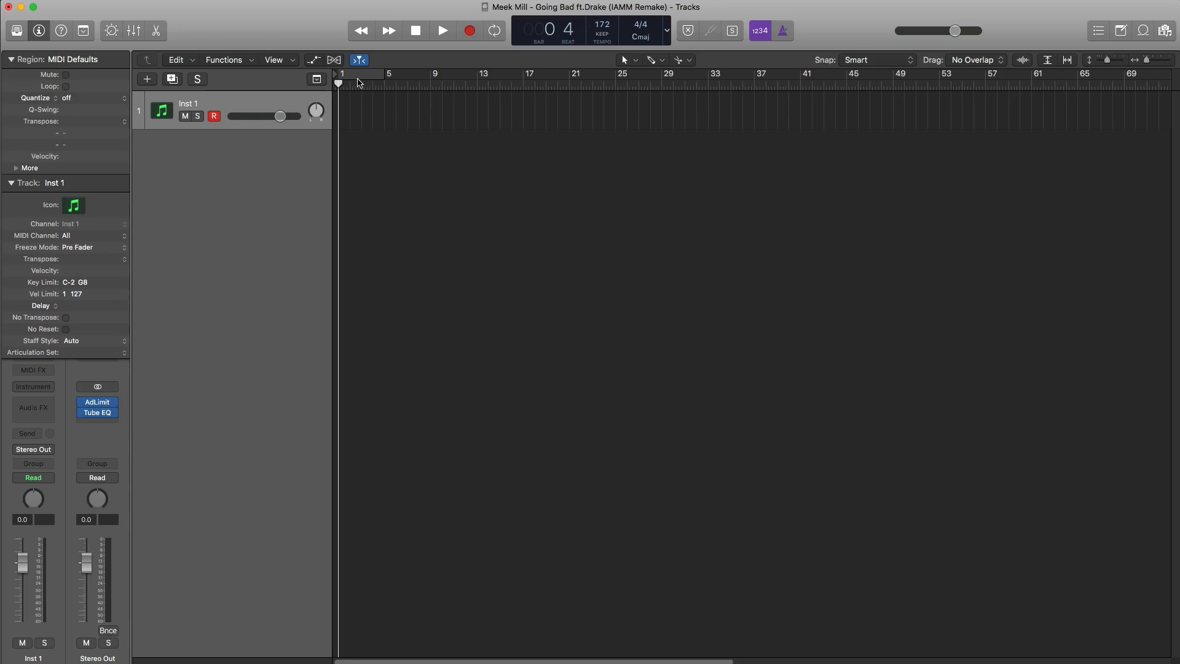
left_click(359, 83)
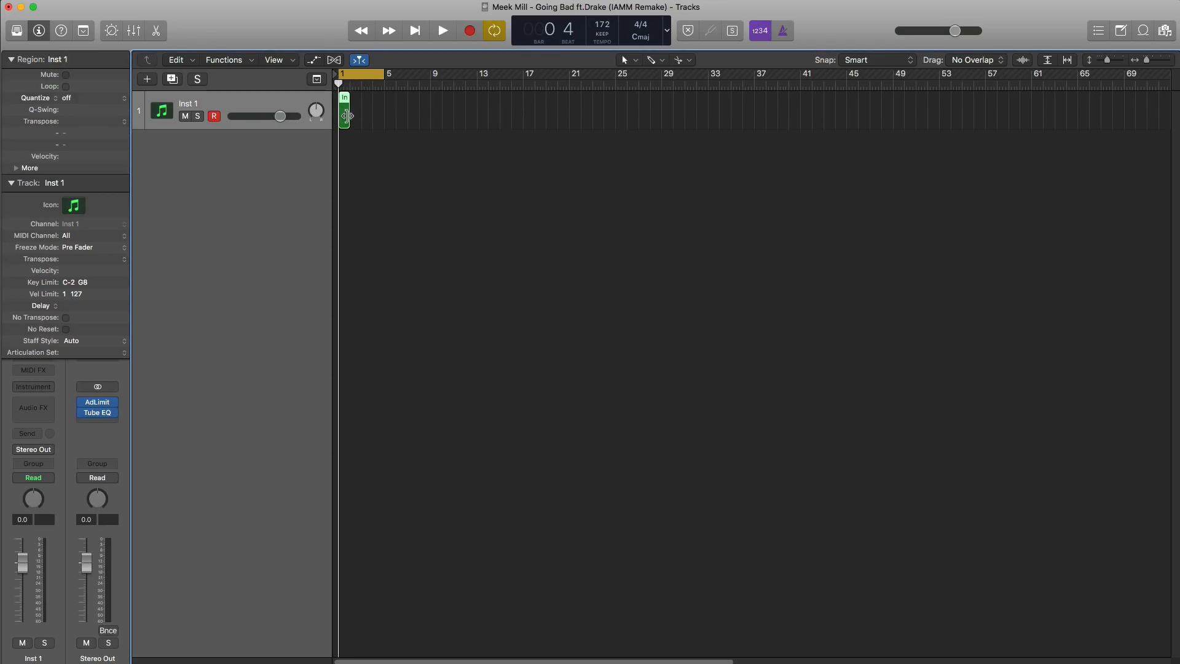
left_click_drag(347, 116, 384, 116)
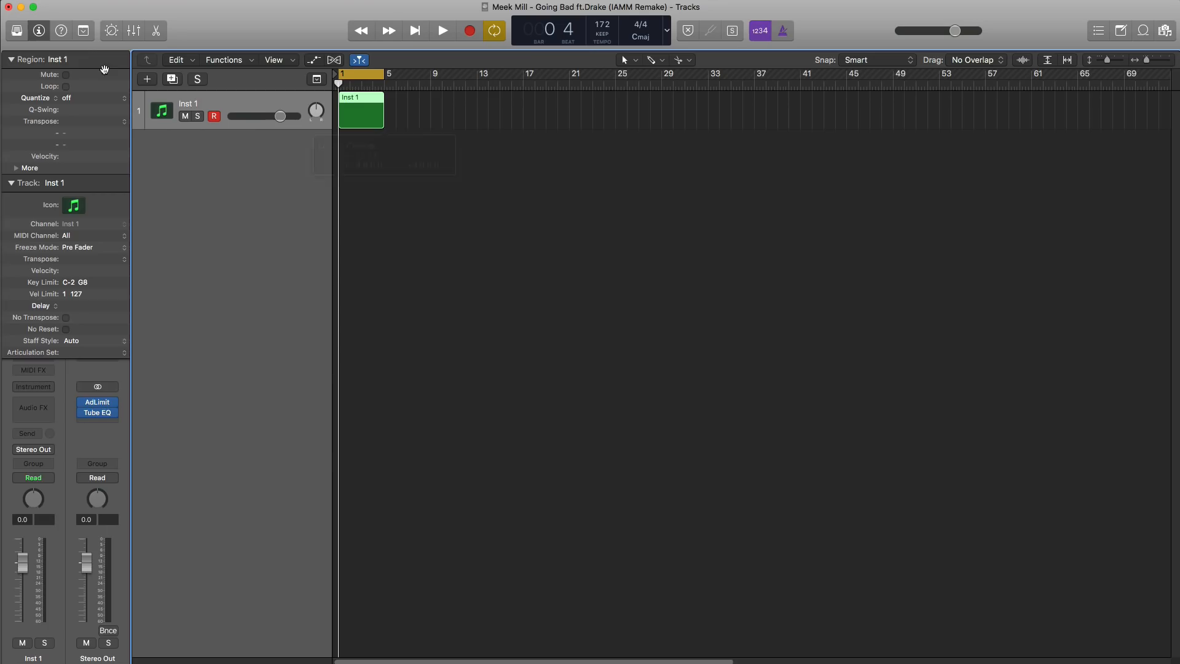
Step: Load the Steinway Grand Piano sound on the track and open its region in the Piano Roll
left_click(17, 32)
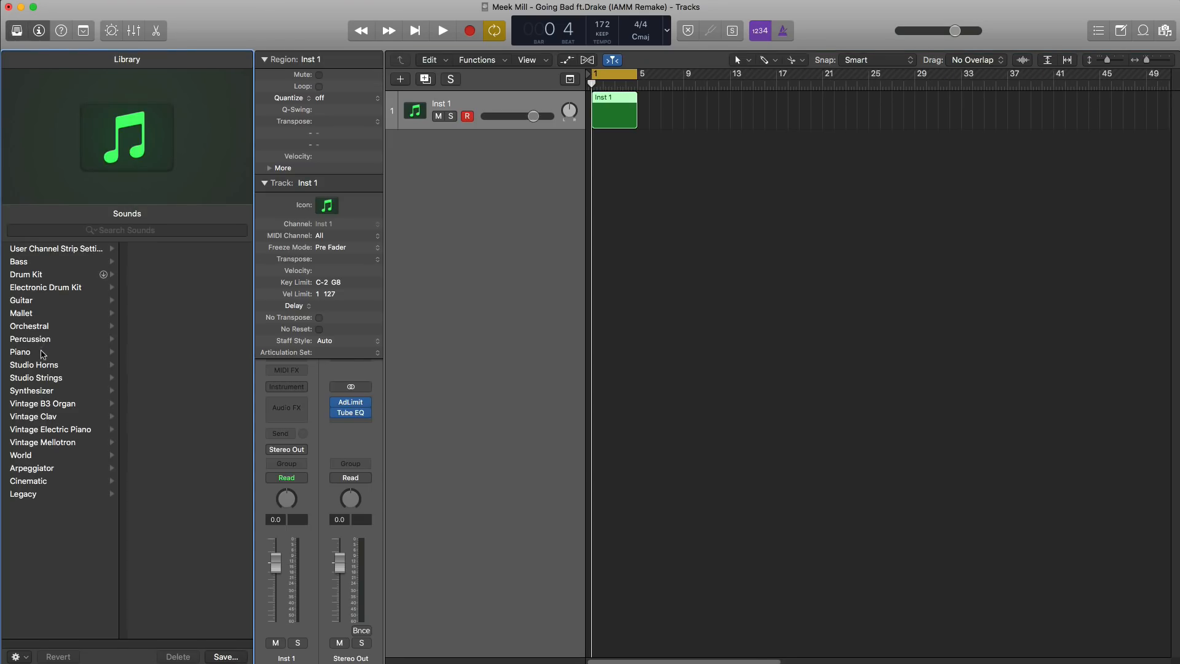
left_click(43, 353)
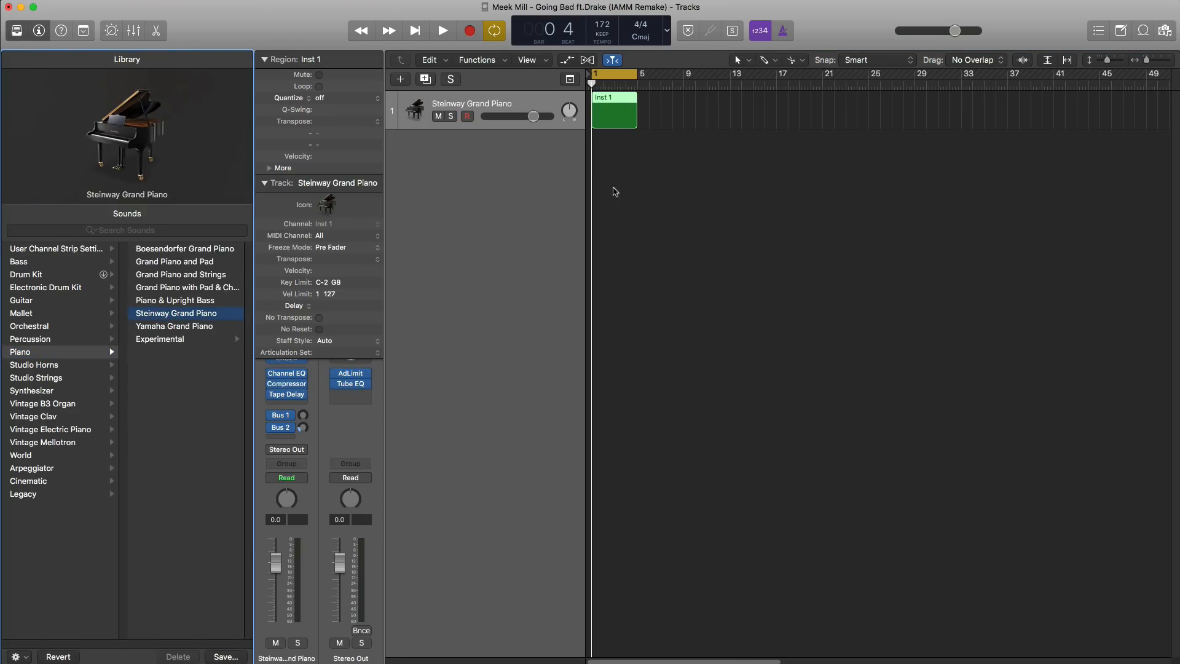
double_click(606, 116)
left_click(16, 32)
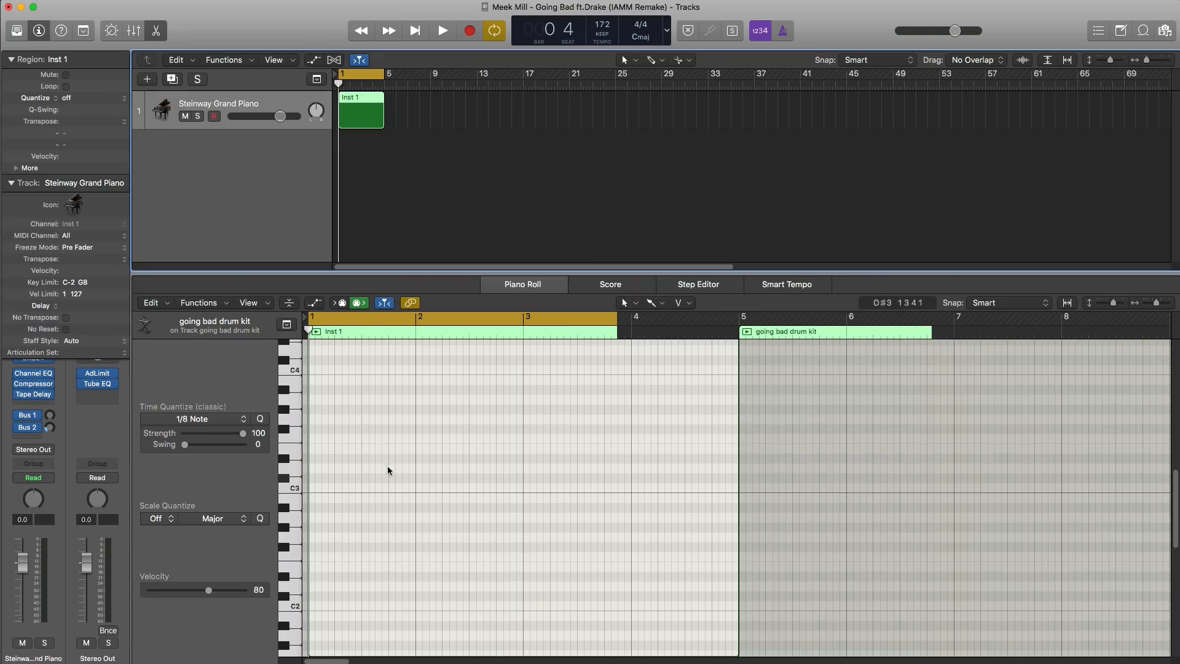
Step: Add one-beat B3 notes on beats 1 and 3 of bar 1, with the Pencil as the alternate tool
left_click(483, 321)
left_click(483, 321)
scroll(485, 494, "up", 5)
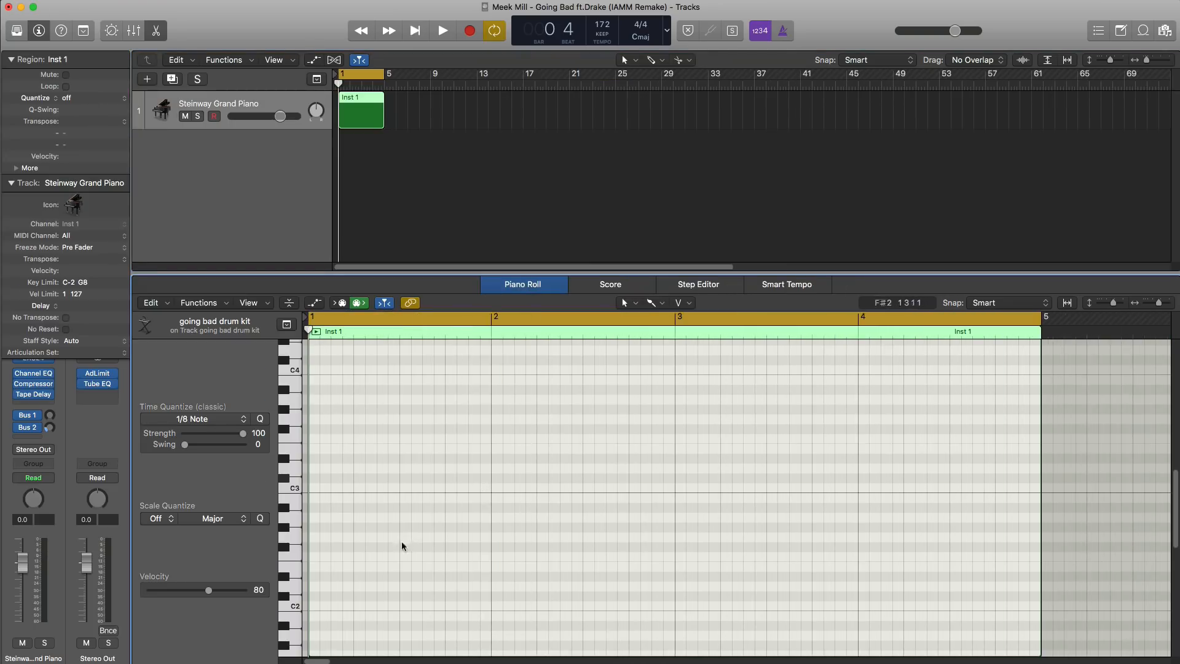
scroll(402, 545, "up", 5)
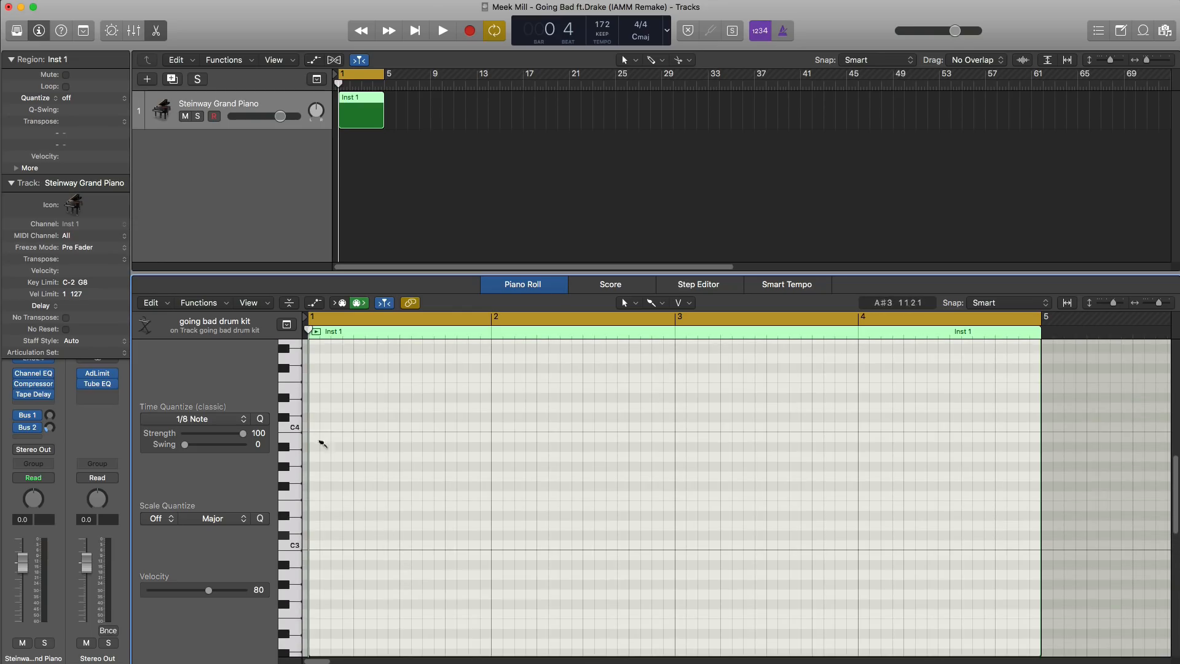
left_click(319, 438)
left_click(664, 303)
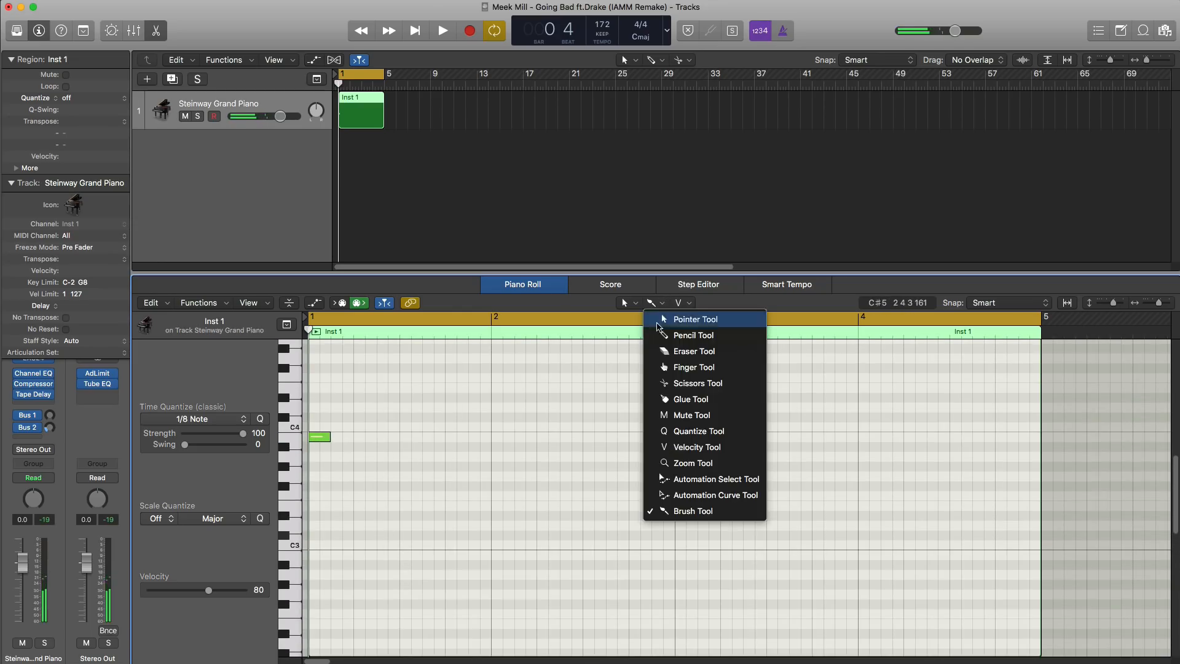
left_click(682, 336)
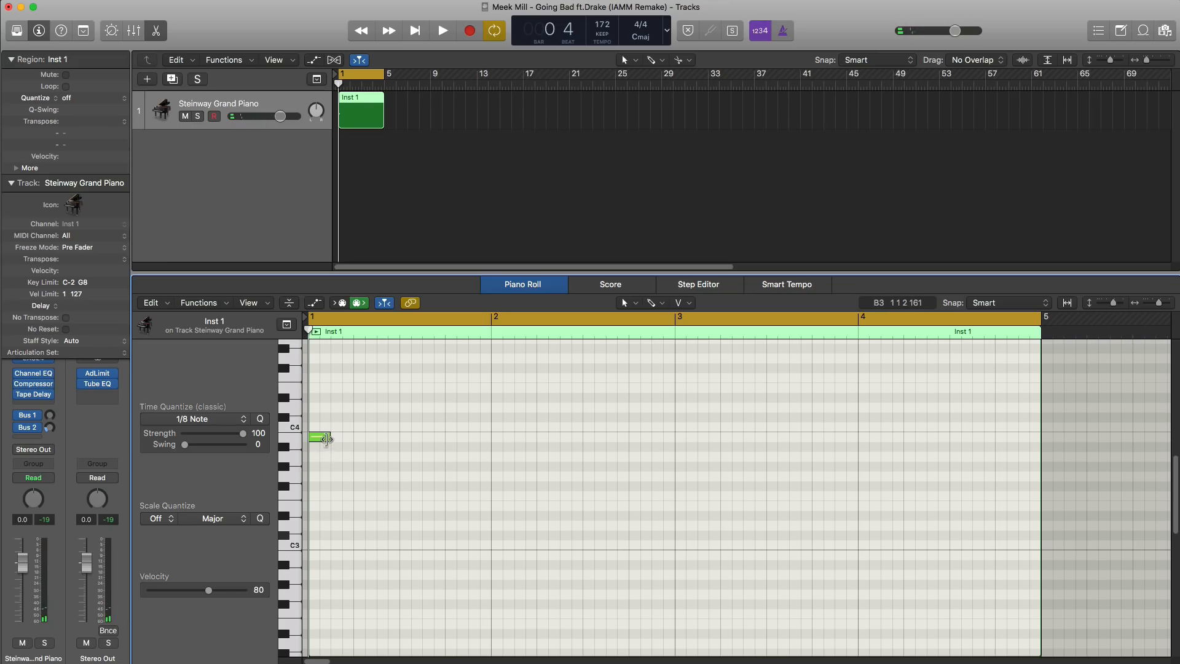
left_click_drag(327, 439, 431, 441)
Step: Add one-beat notes F#4 on beat 1 and B4 on beat 2 of bar 1, and play them back
scroll(374, 477, "up", 2)
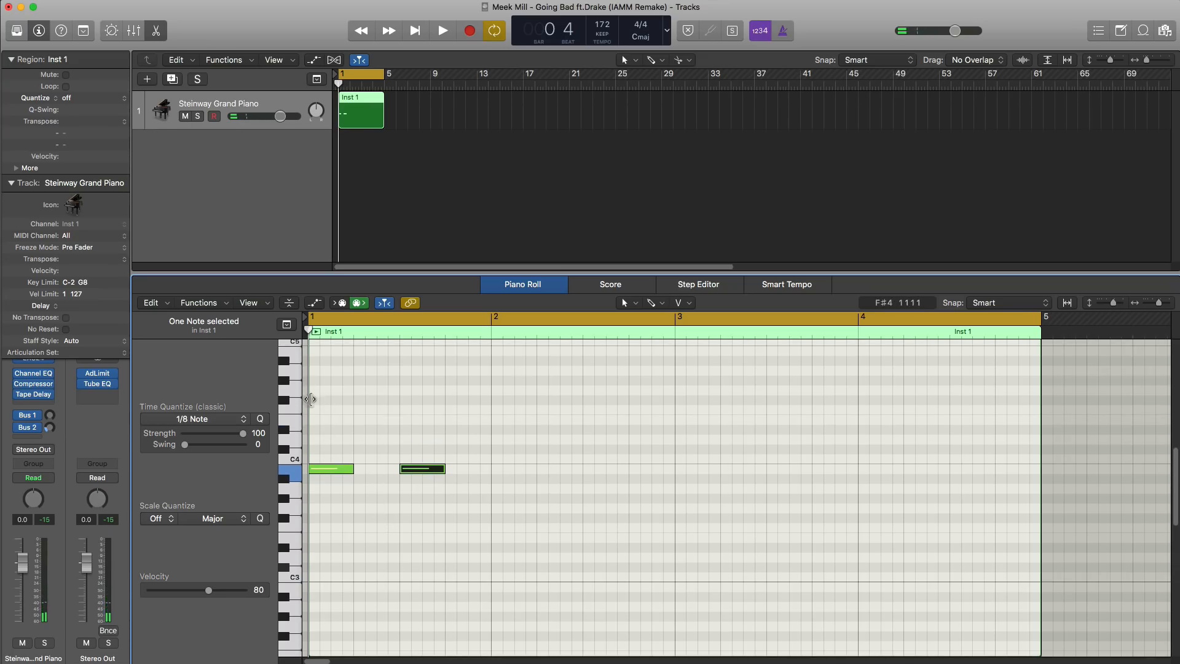
left_click_drag(332, 404, 324, 403)
key("space")
key("space")
key("space")
key("space")
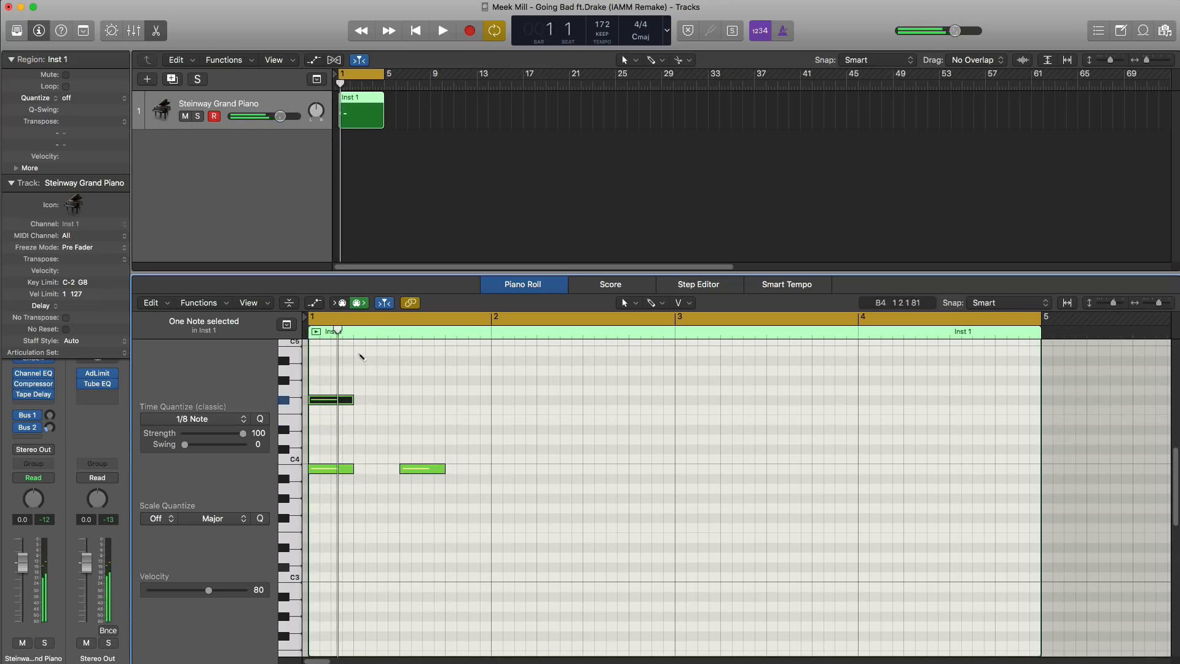
key("space")
key("space")
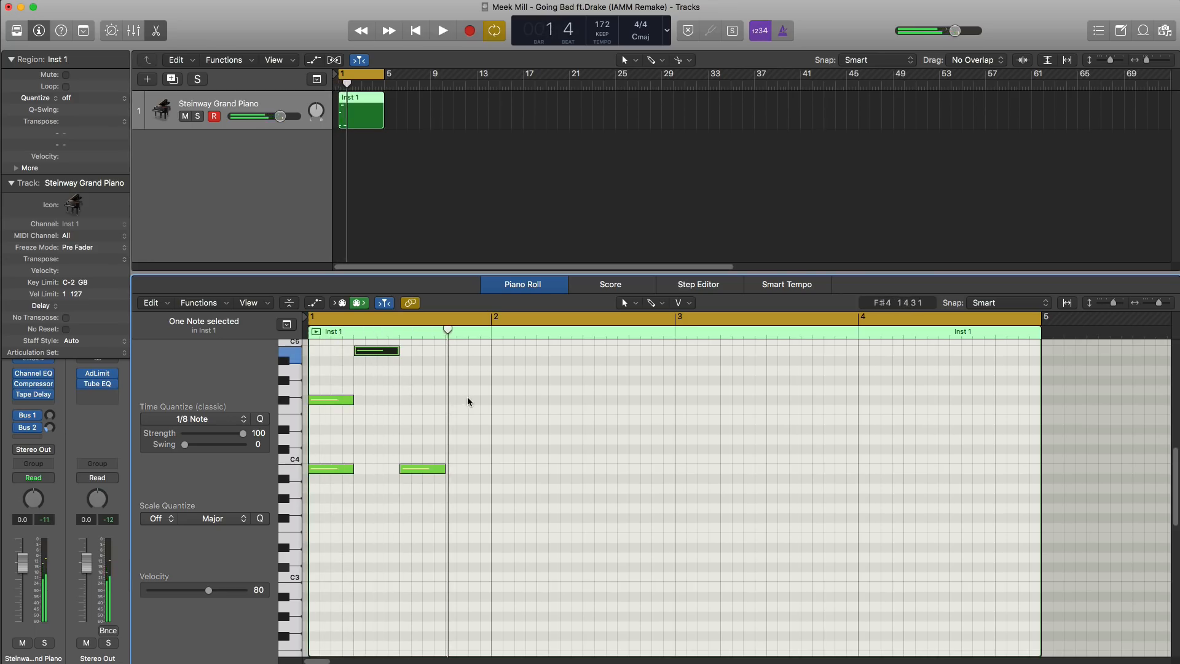
Step: Add one-beat notes C#5 on beat 4 and G4 on beat 3 of bar 1, auditioning each addition
scroll(463, 389, "up", 3)
left_click(451, 368)
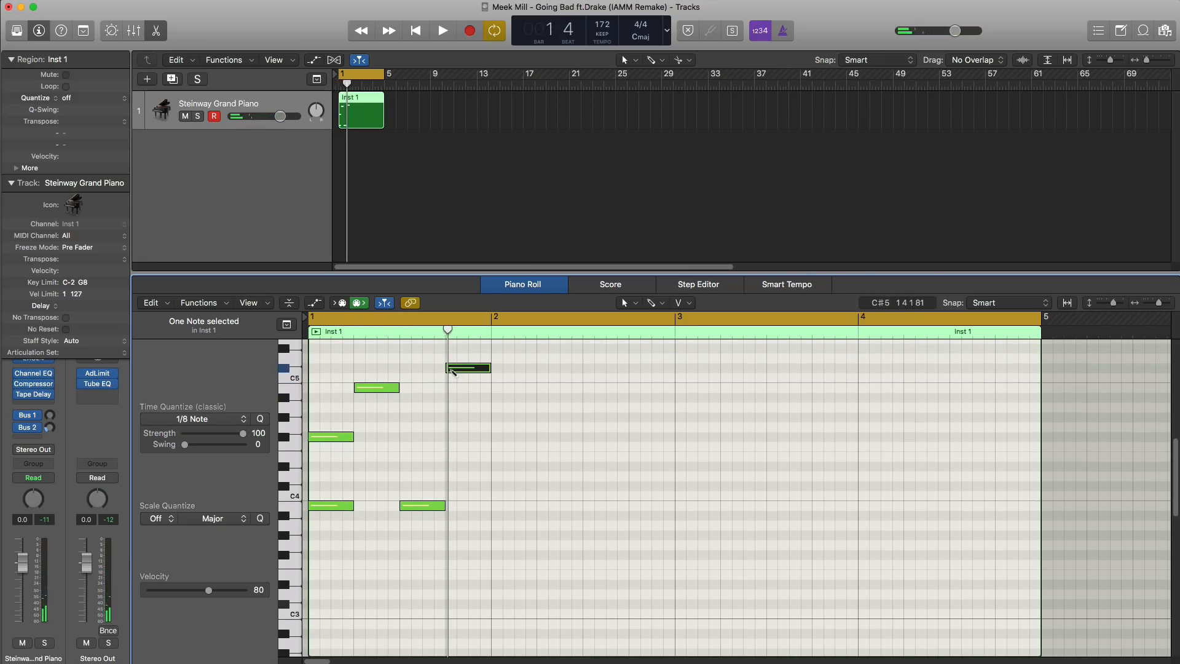
left_click(451, 369)
key("space")
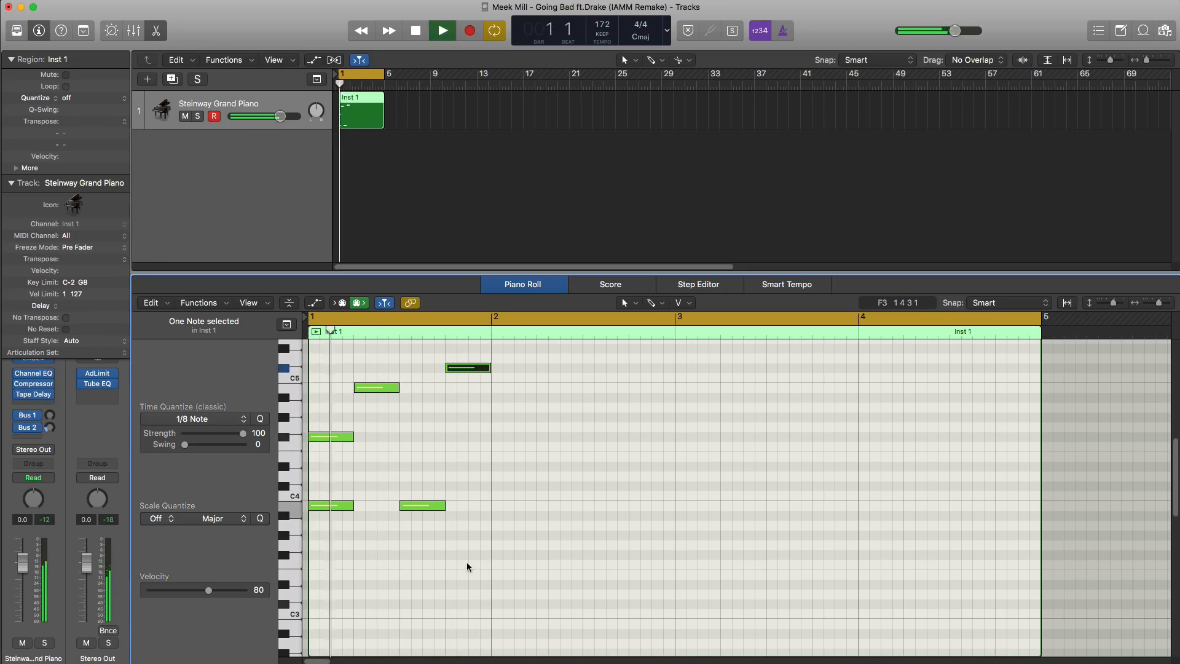
key("space")
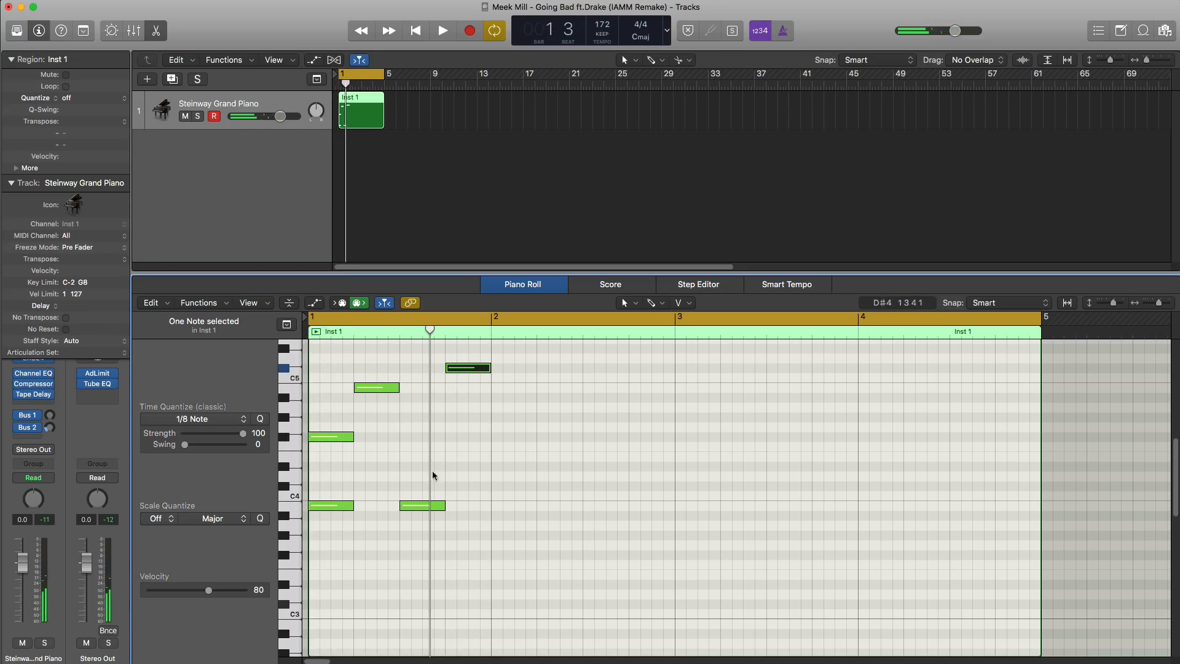
left_click(404, 427)
key("space")
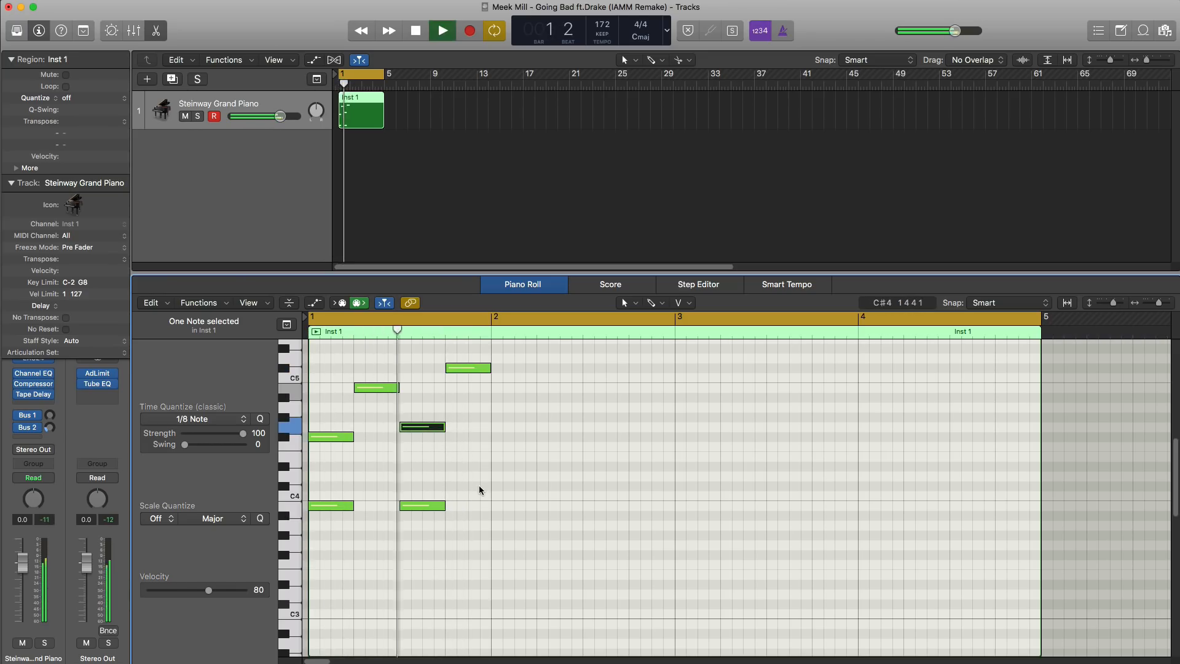
key("space")
Step: Repeat all six notes of bar 1 into bar 2 and play back the pattern
left_click_drag(542, 534, 326, 357)
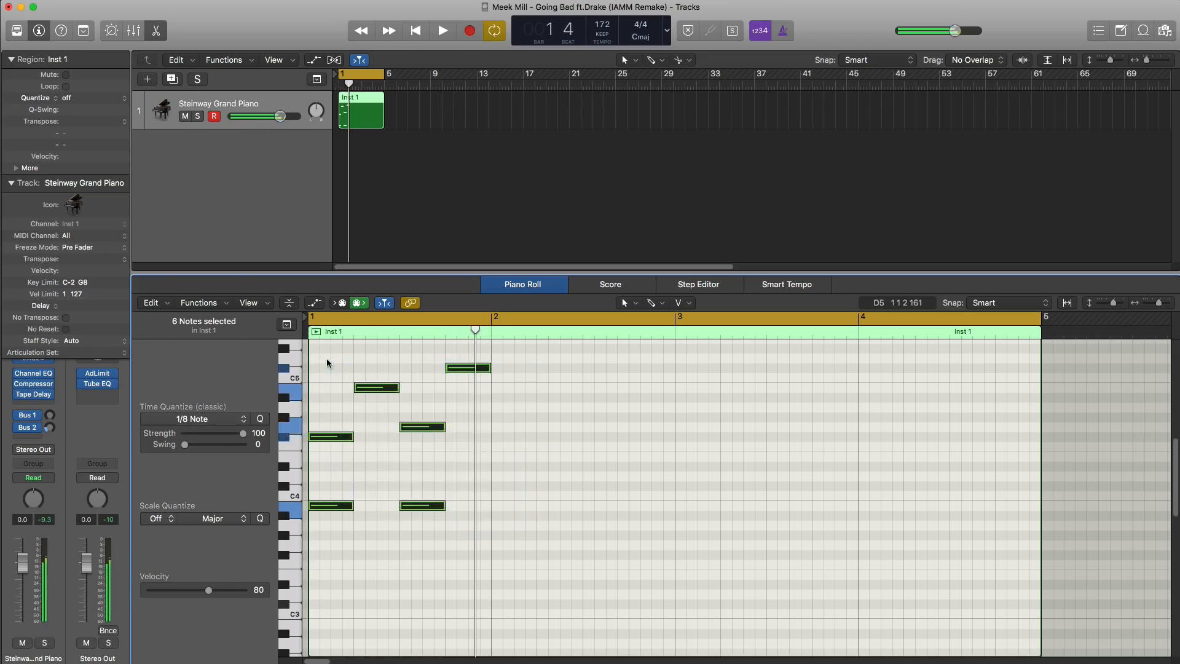
key("super+r")
key("space")
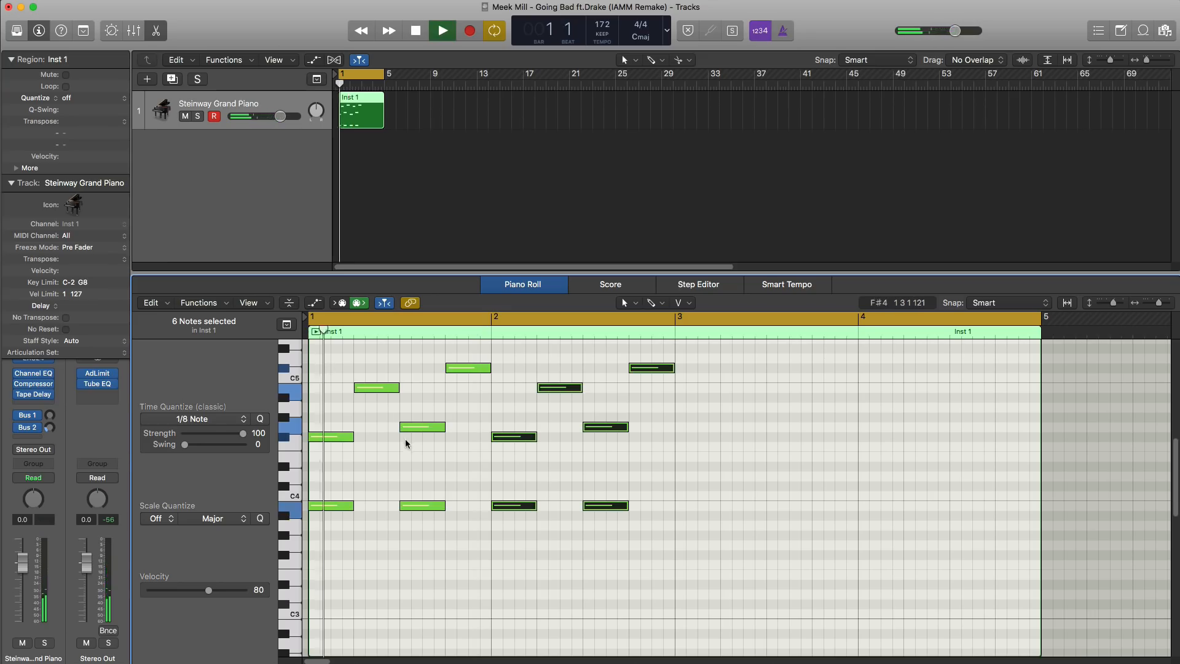
key("space")
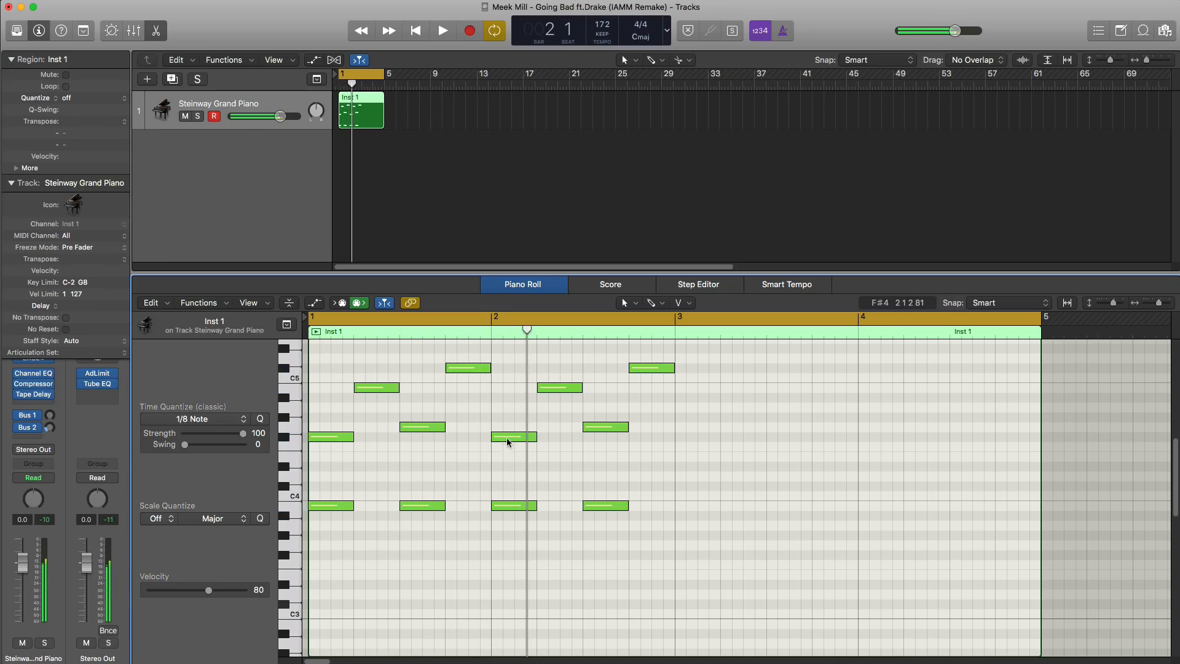
Step: Lower bar 2's first-beat F#4 to E4 and its fourth-beat C#5 to B4
left_click_drag(506, 437, 505, 458)
key("space")
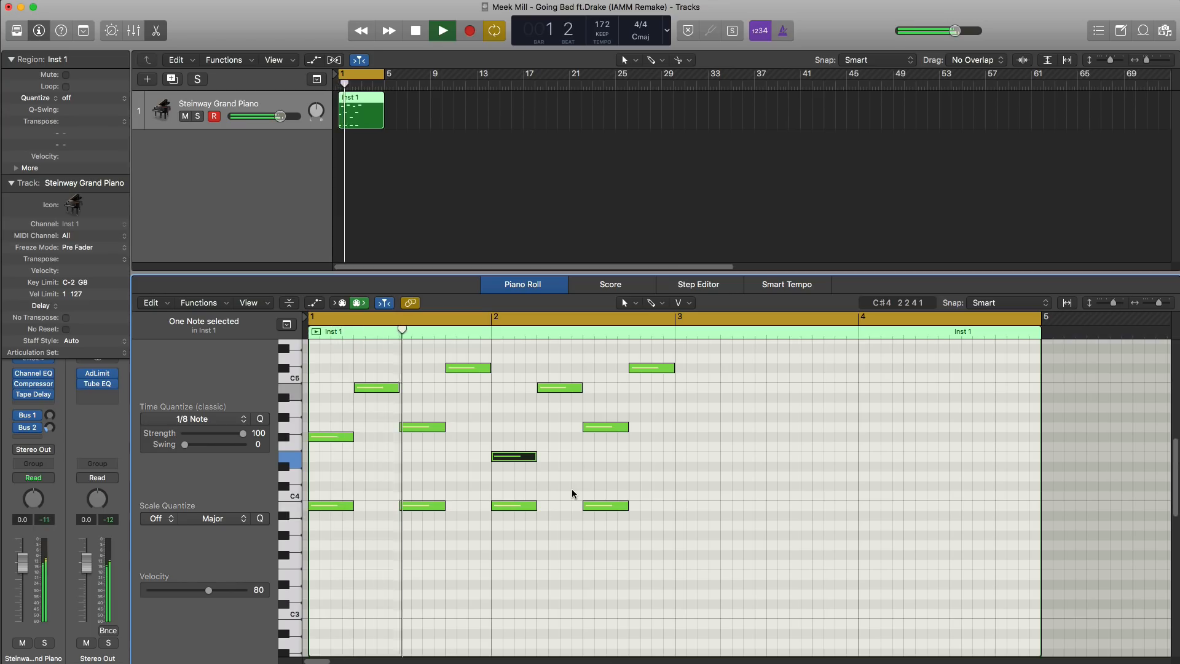
key("space")
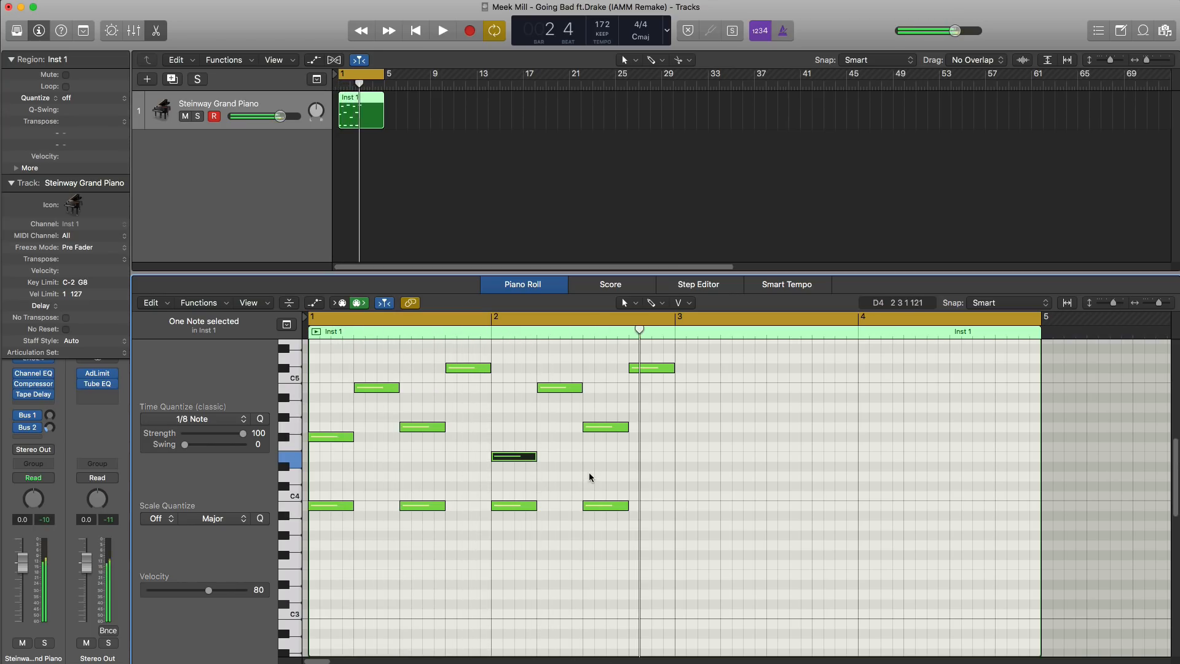
left_click(622, 466)
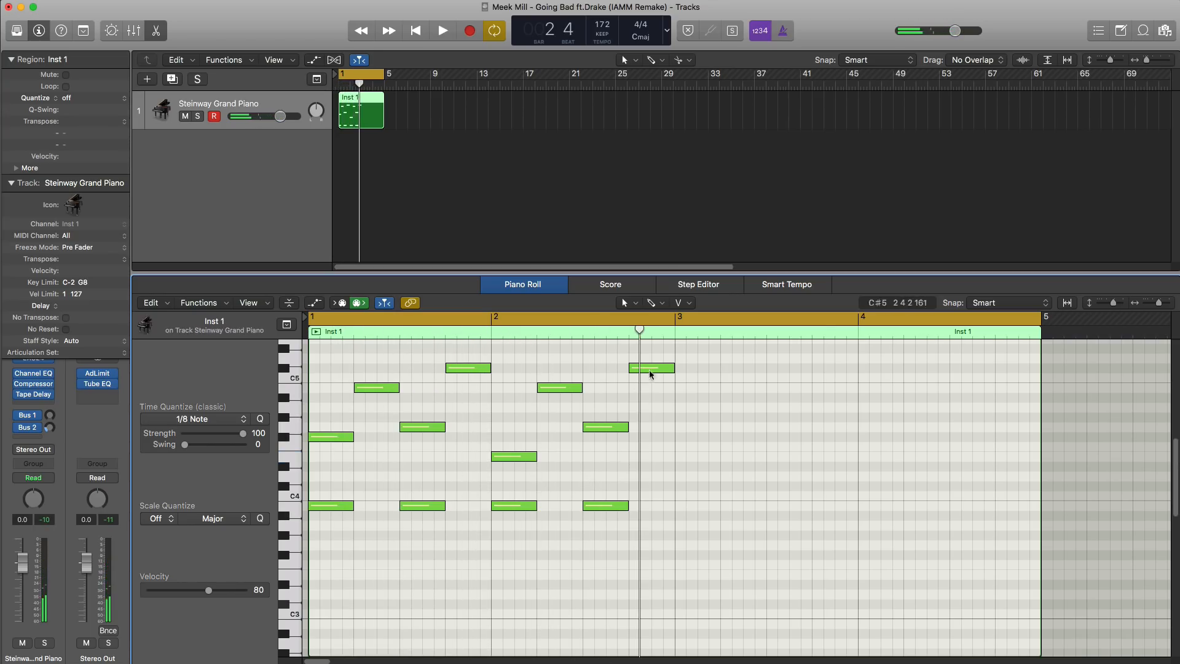
left_click_drag(649, 370, 653, 388)
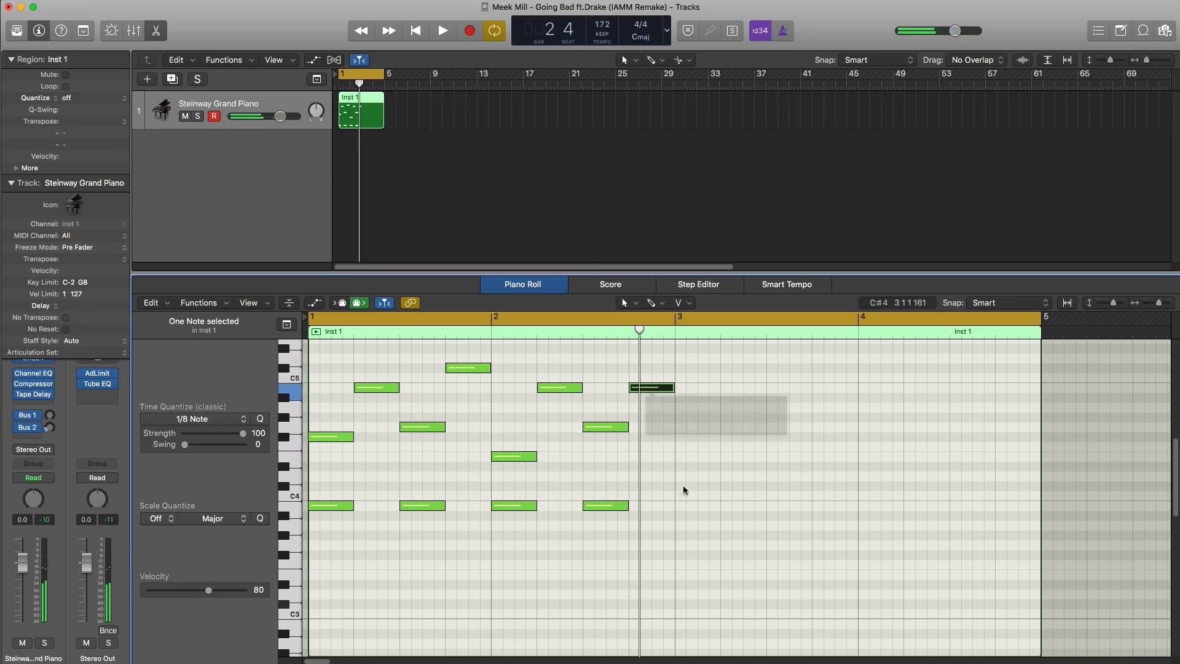
left_click_drag(747, 546, 487, 381)
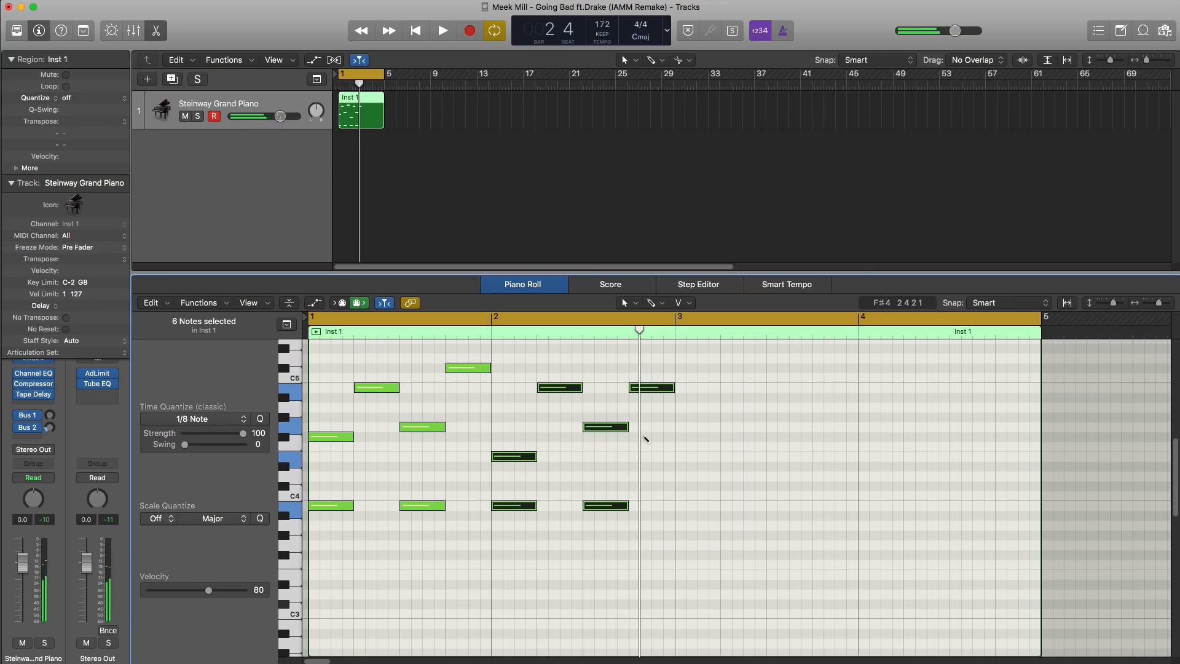
key("super+r")
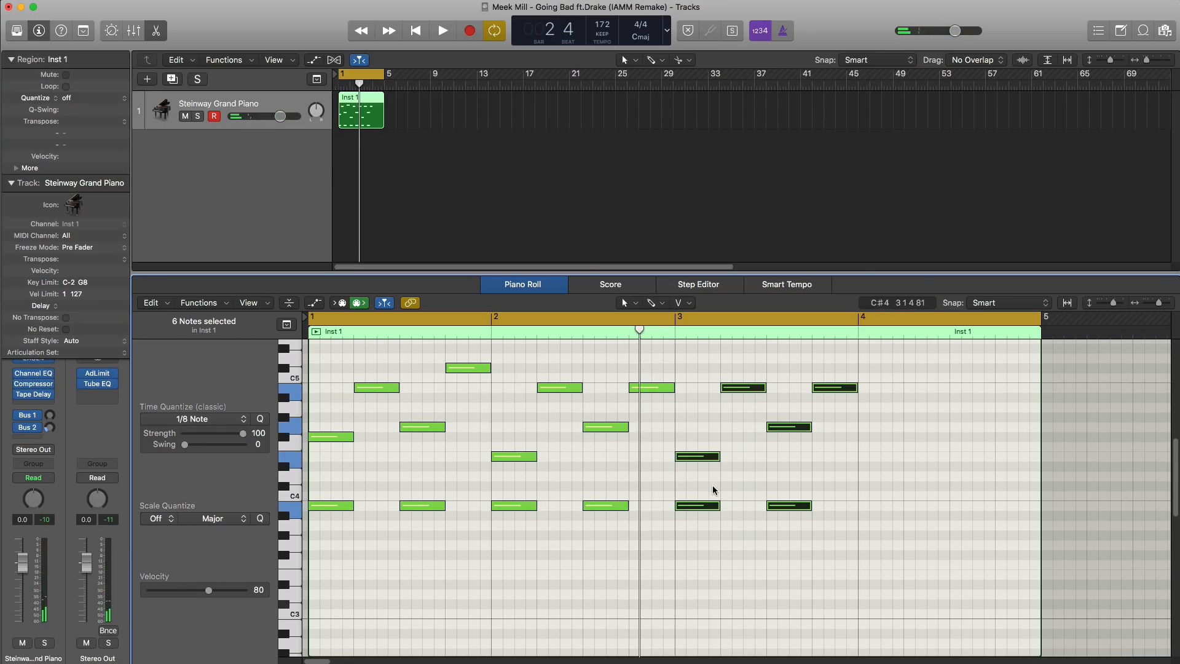
key("super+z")
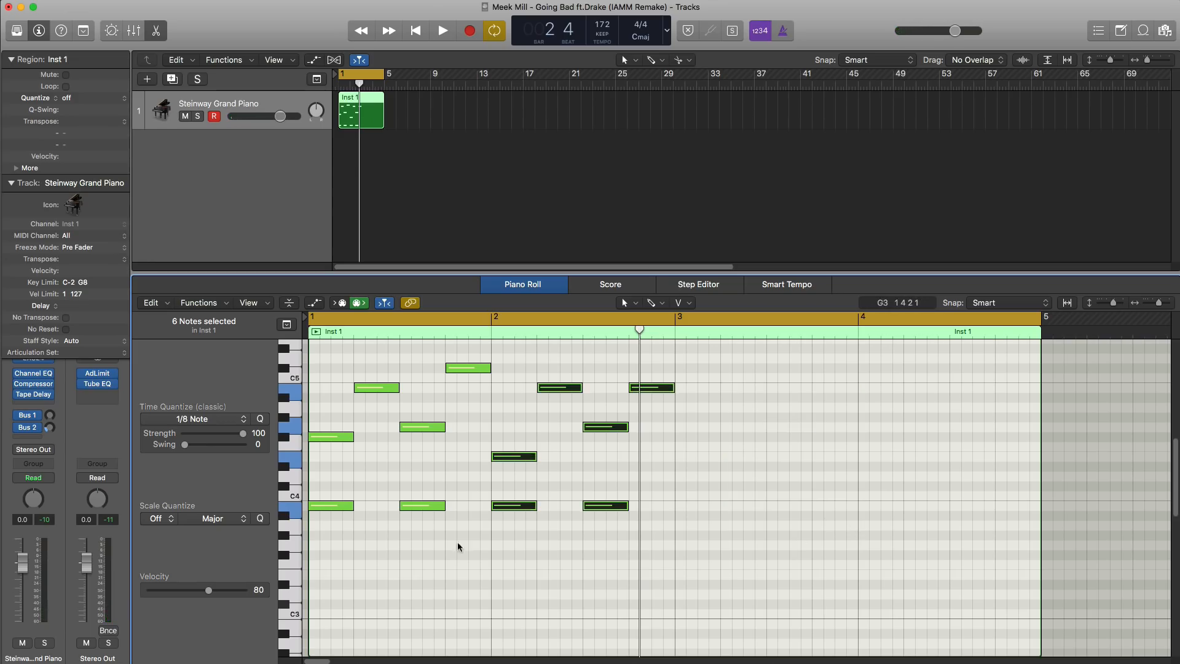
Step: Copy the six notes of bar 1 to bar 3 and play back the melody
left_click_drag(458, 547, 331, 389)
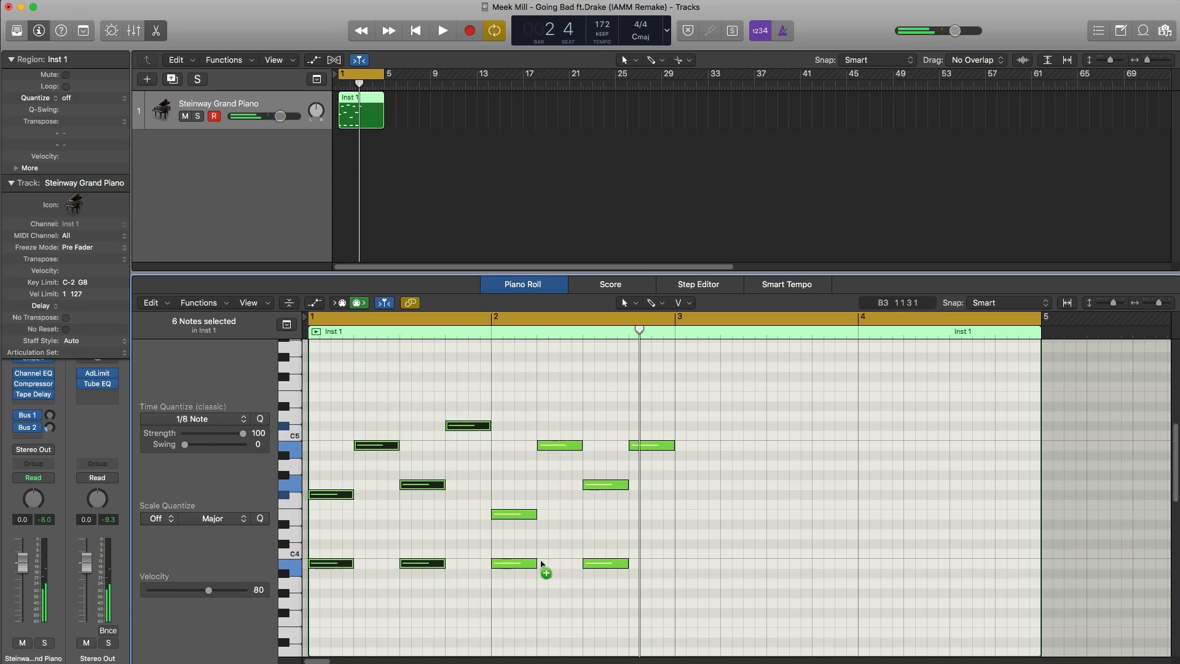
left_click_drag(541, 561, 702, 563)
key("space")
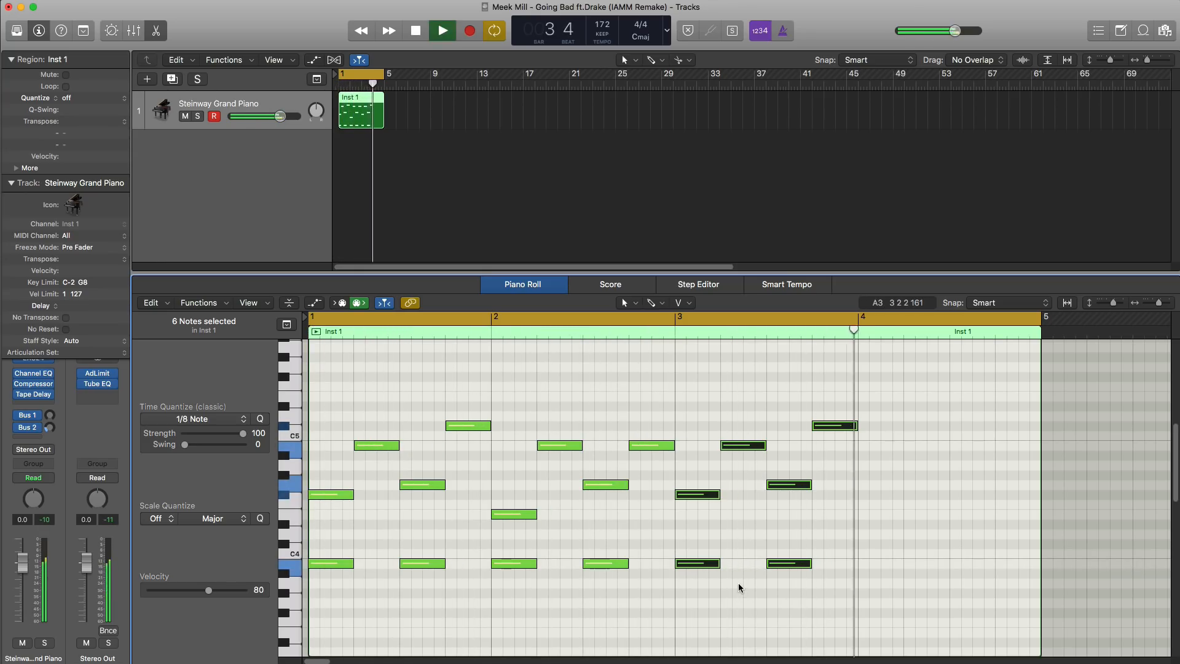
key("space")
Step: Repeat the six notes of bar 3 into bar 4
scroll(739, 582, "right", 1)
left_click_drag(831, 584, 652, 398)
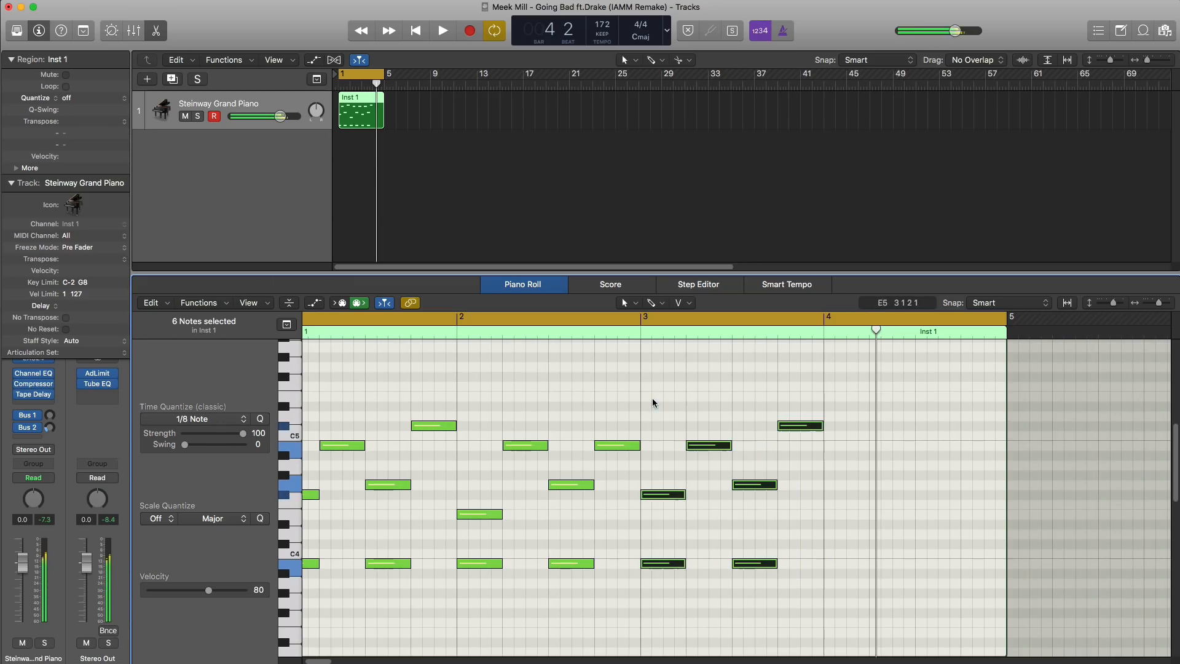
key("super+r")
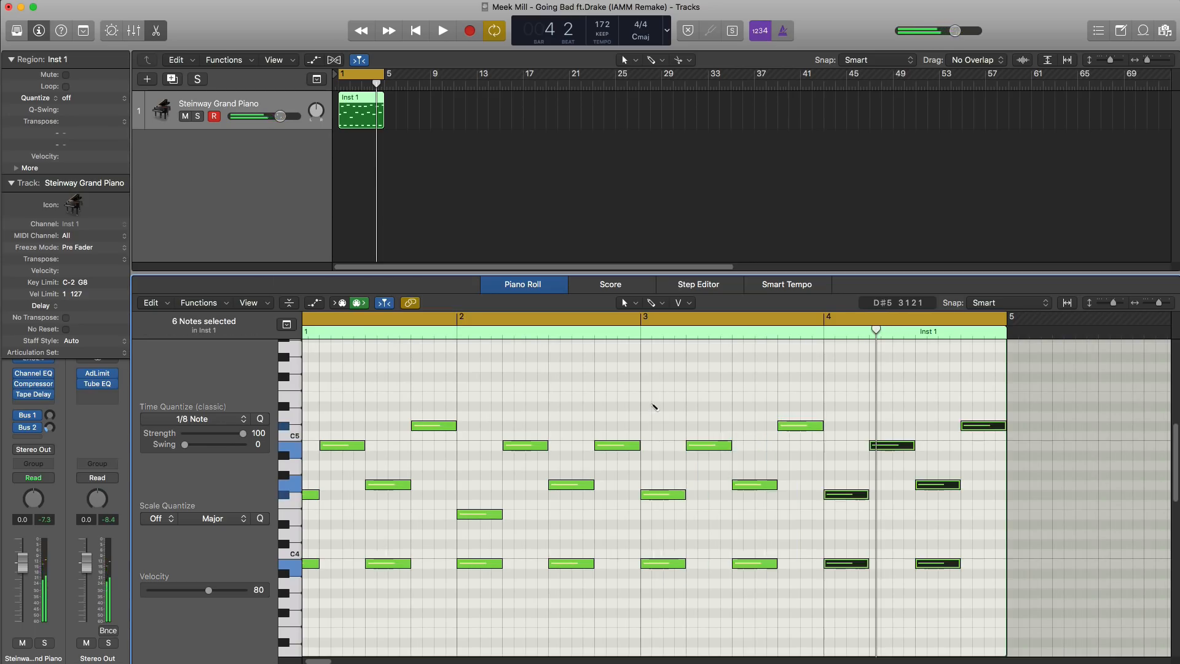
Step: Lower bar 4's first-beat F#4 to E4 and its fourth-beat C#5 to F#4, auditioning each change
left_click(846, 607)
left_click_drag(846, 494, 846, 517)
key("space")
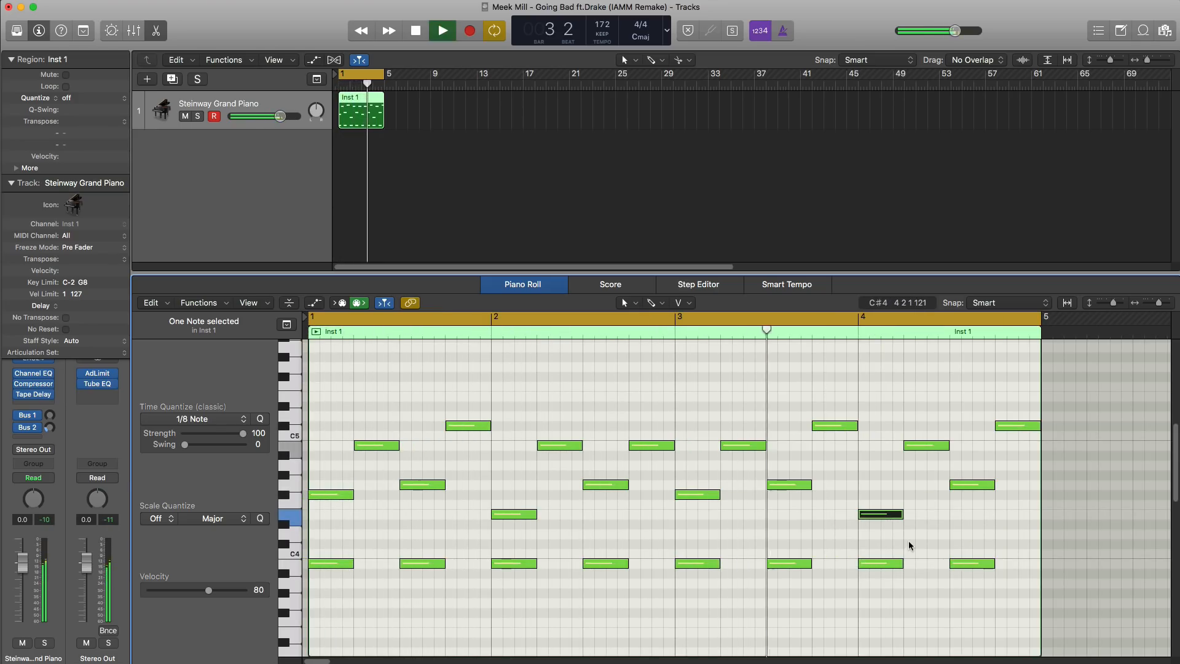
key("space")
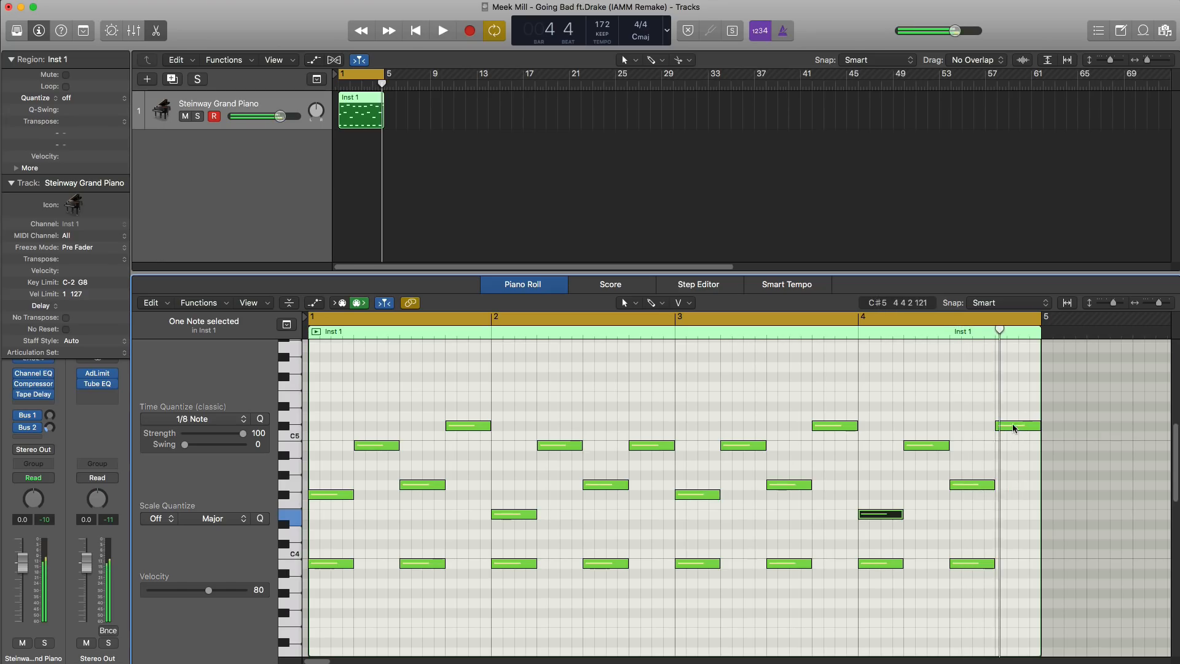
left_click_drag(1014, 429, 1015, 499)
key("space")
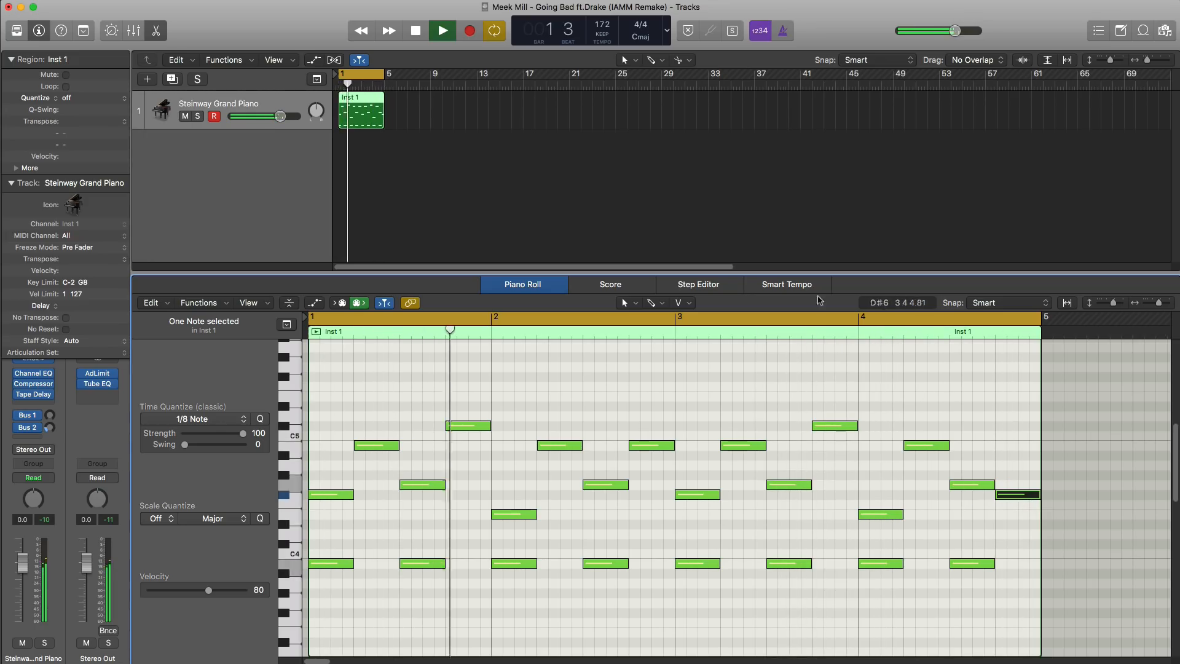
key("space")
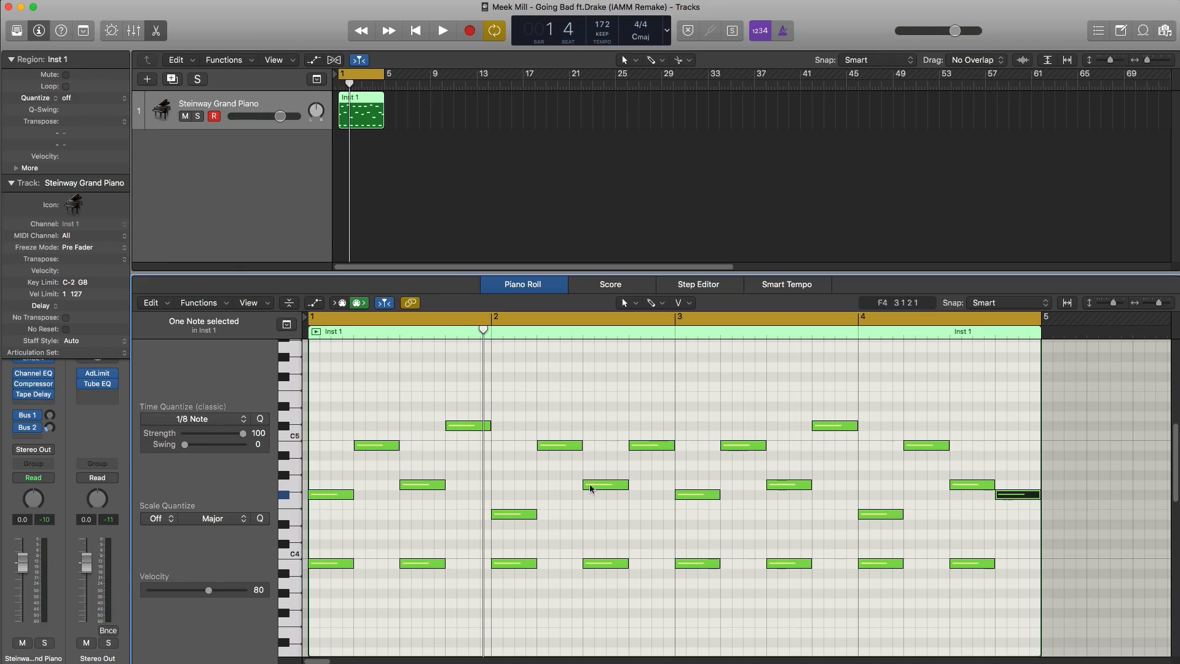
Step: Enable the low-cut band in the piano track's Channel EQ at 475 Hz with a Q of 0.71, auditioning the melody
left_click(18, 183)
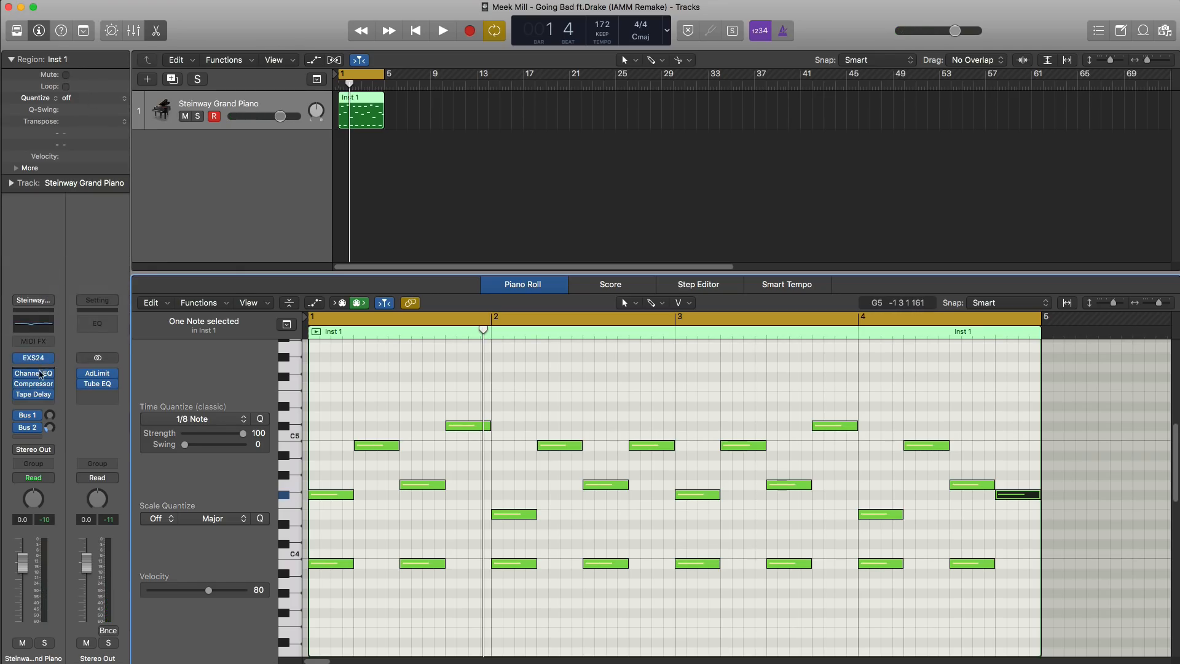
left_click(34, 324)
left_click(70, 83)
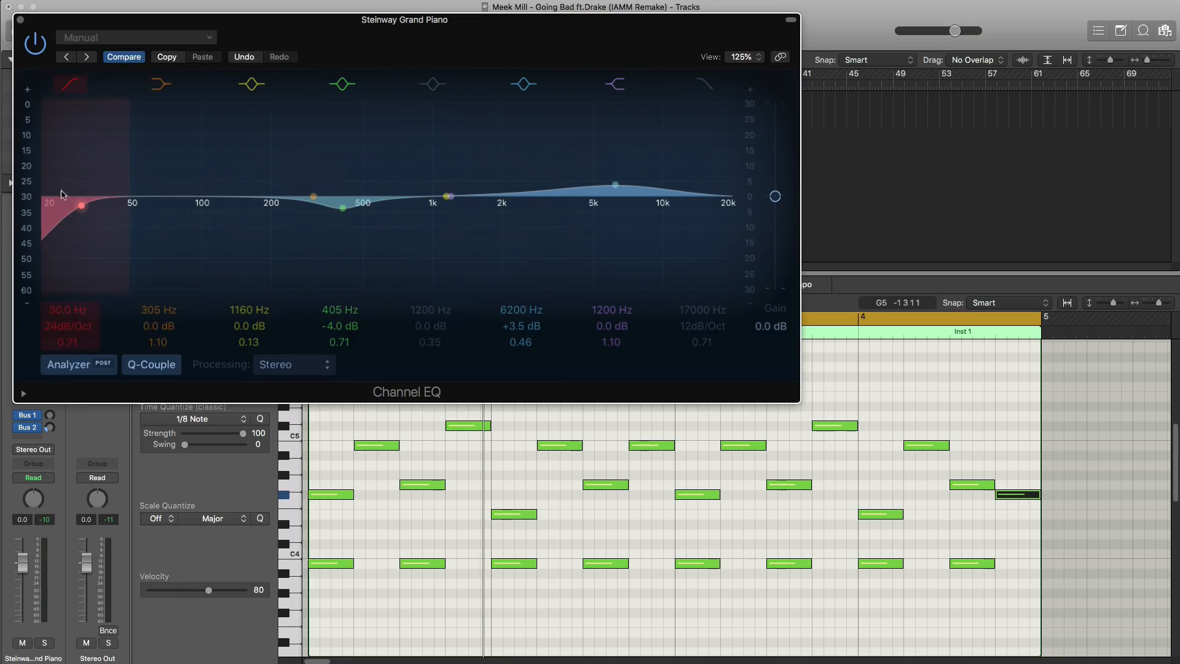
left_click_drag(78, 212, 405, 224)
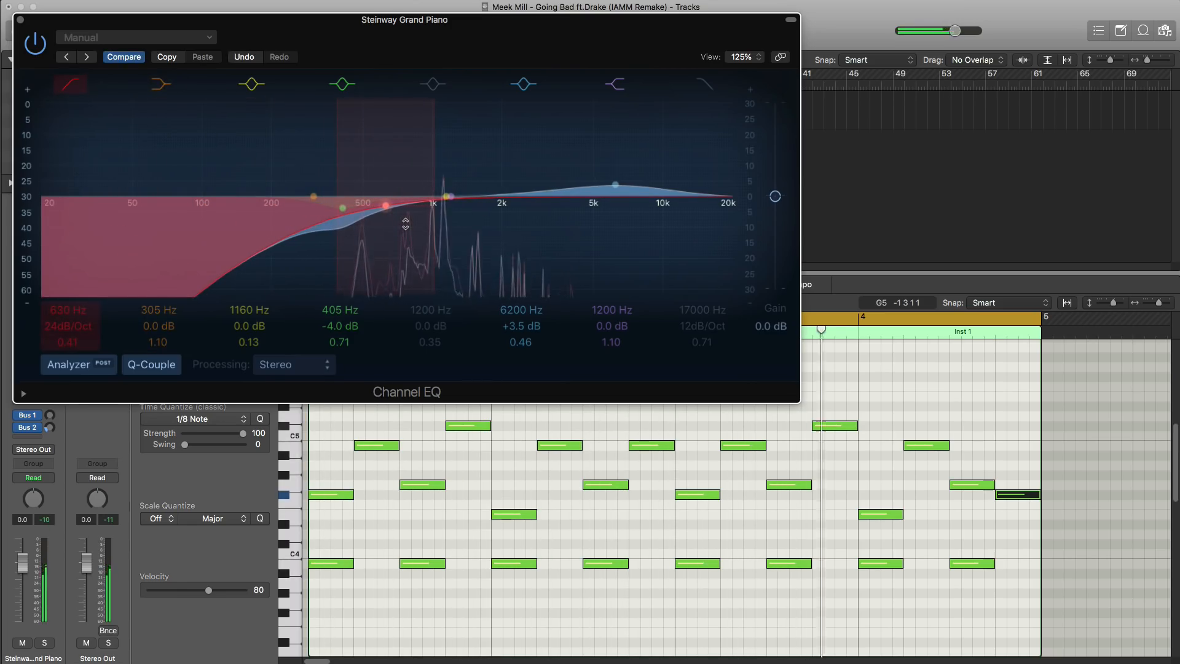
left_click_drag(406, 224, 375, 223)
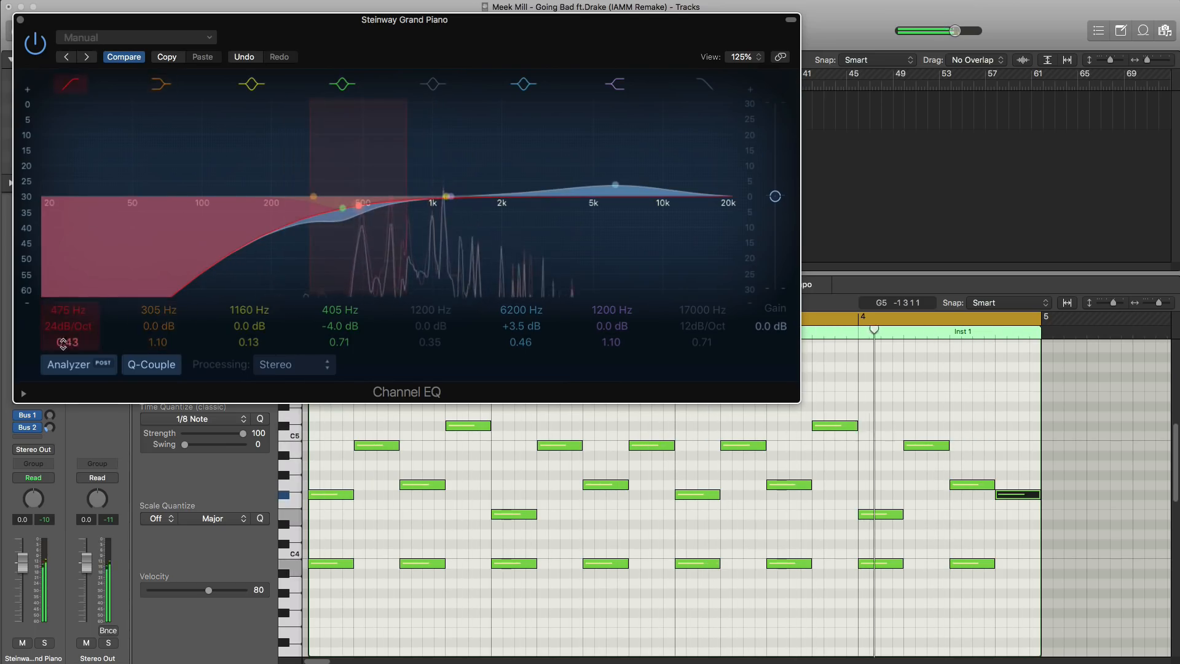
left_click_drag(65, 342, 64, 326)
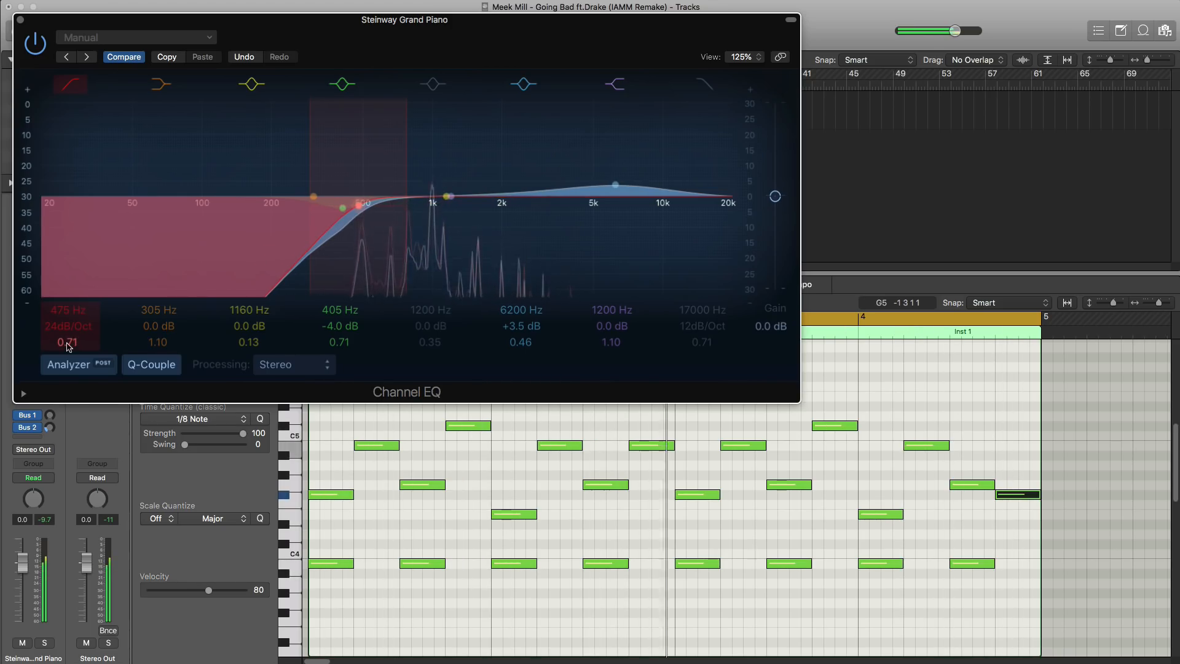
left_click(20, 20)
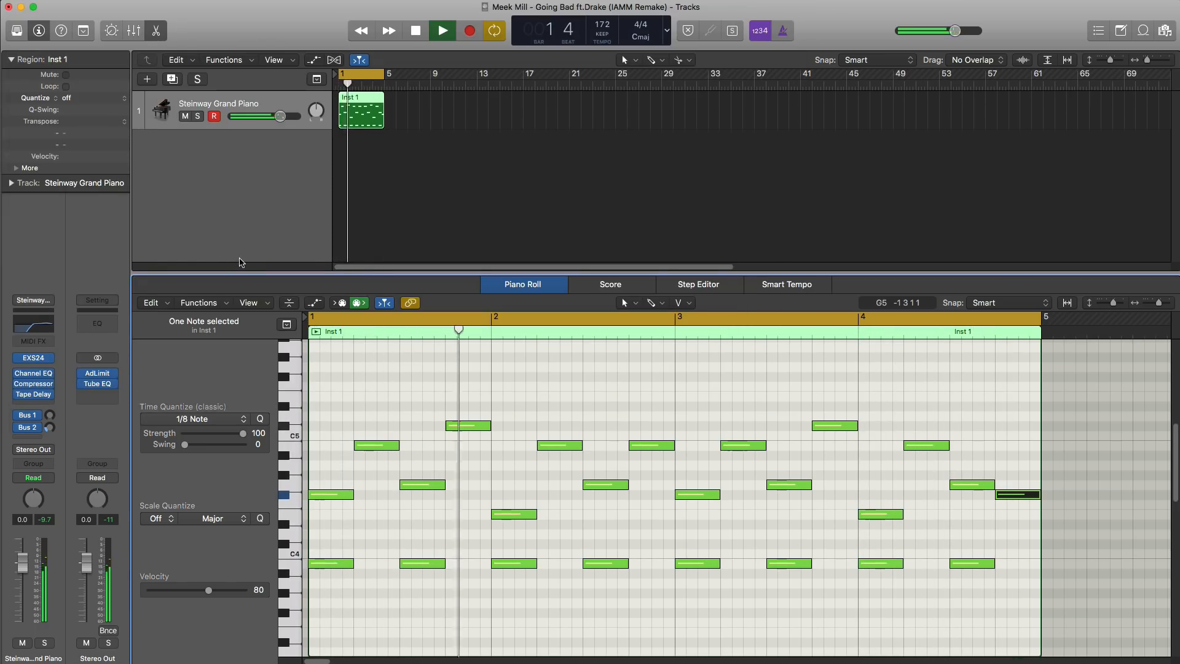
key("space")
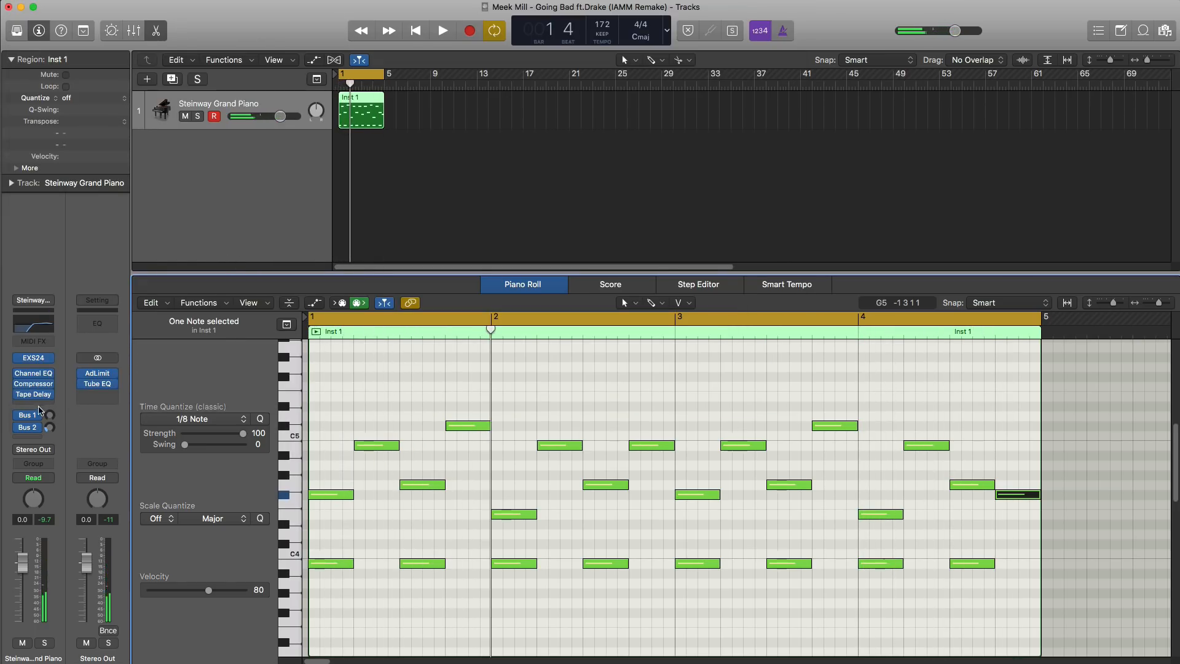
Step: Insert a stereo Chorus on the piano track after the Tape Delay and play back the melody
left_click(40, 405)
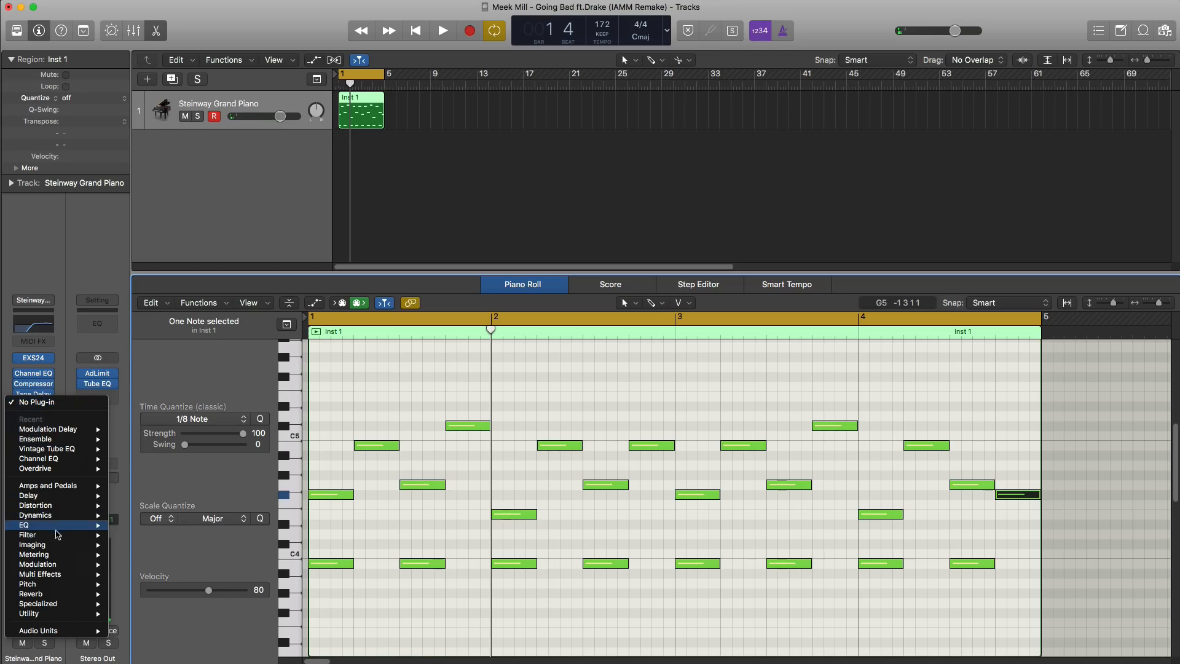
mouse_move(68, 564)
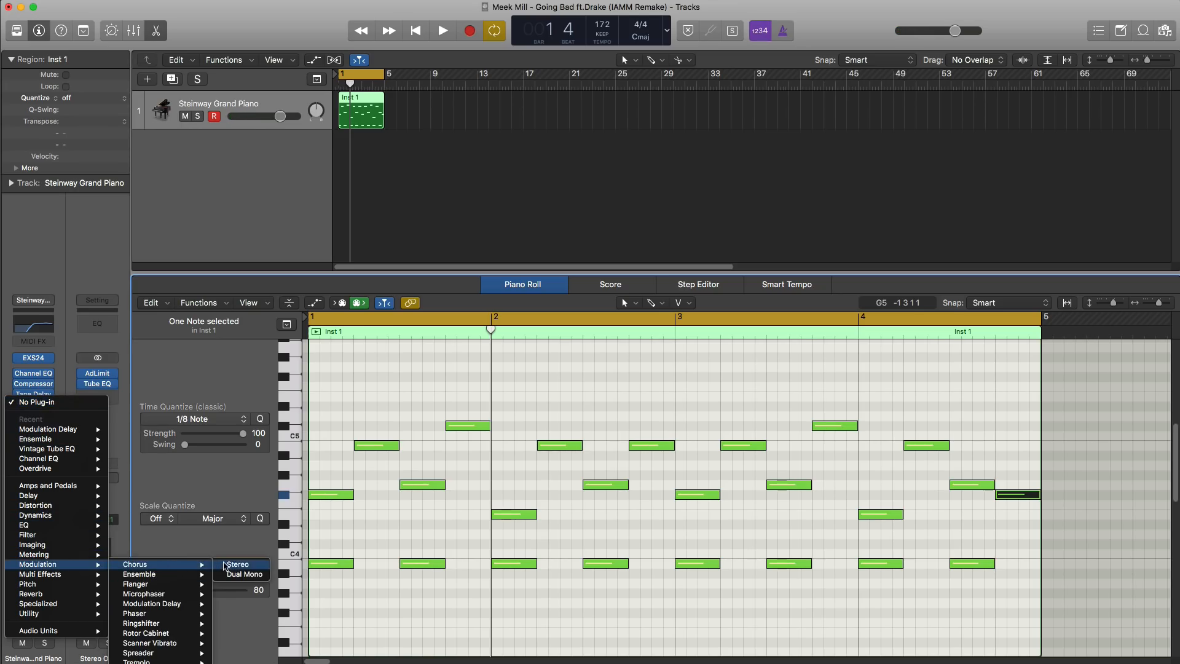
left_click(225, 564)
key("space")
left_click_drag(105, 56, 495, 275)
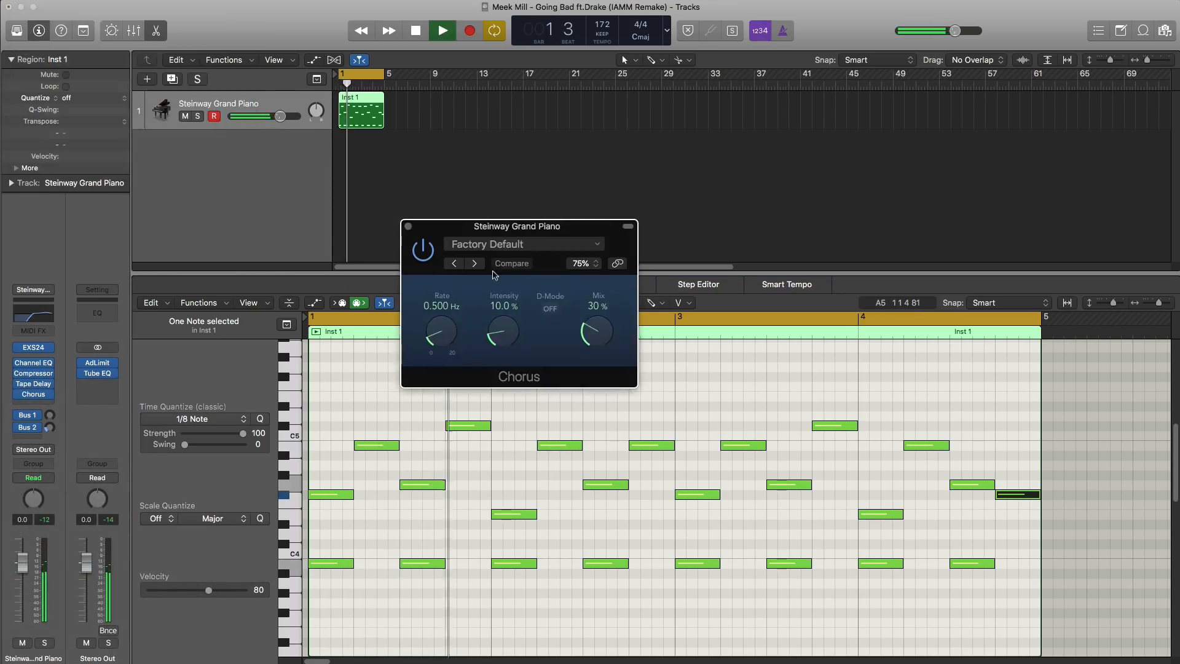
Step: Load the Glimmering Chorus preset and set the Chorus mix to 30%, auditioning the result
key("space")
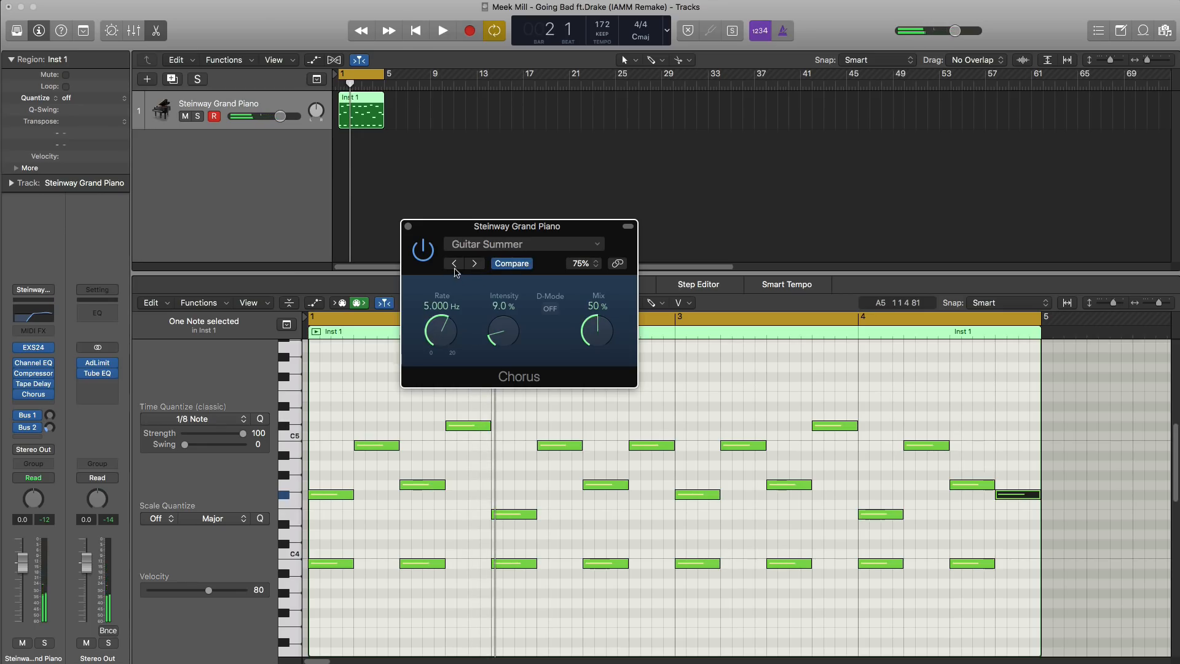
key("space")
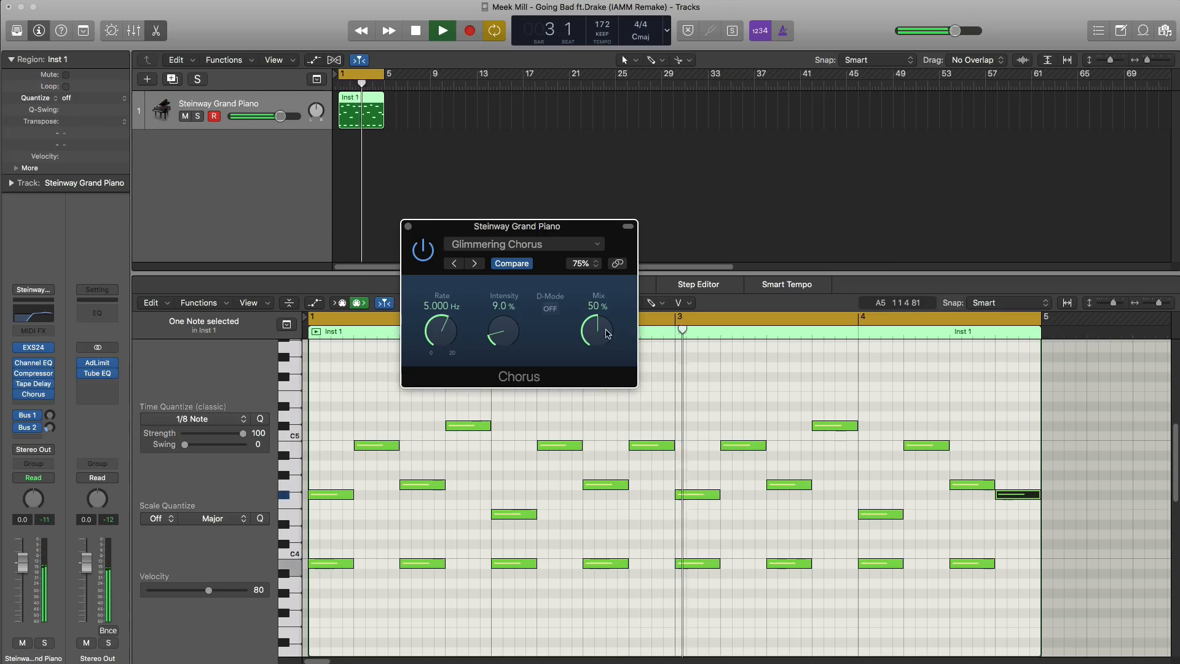
key("space")
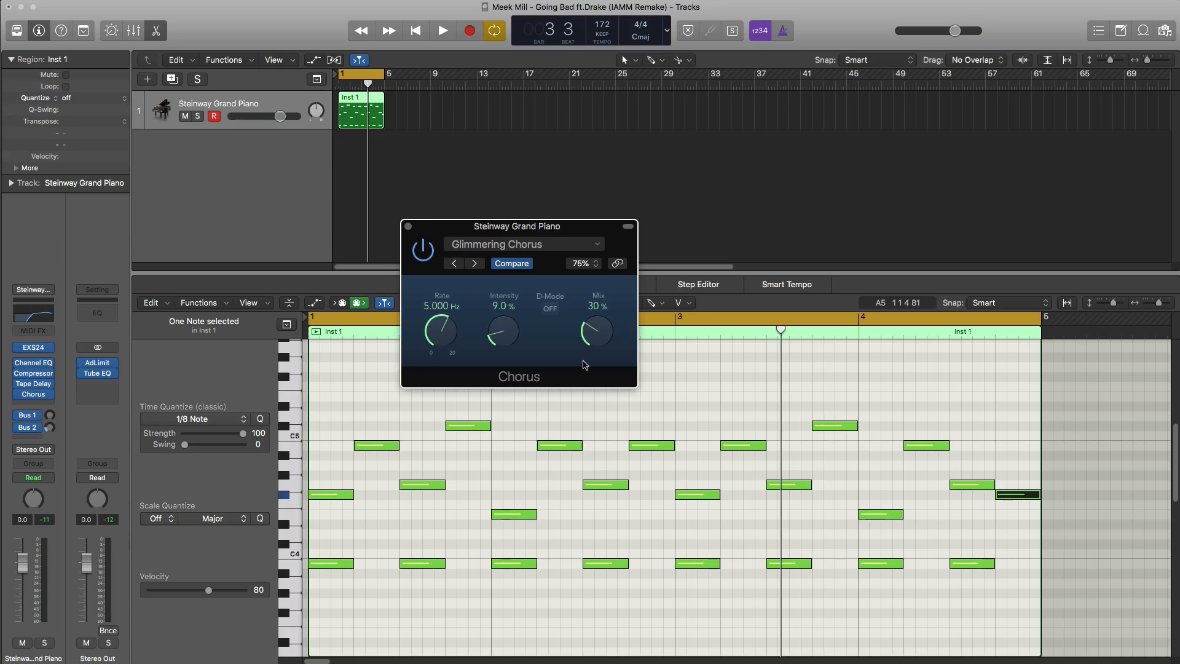
key("space")
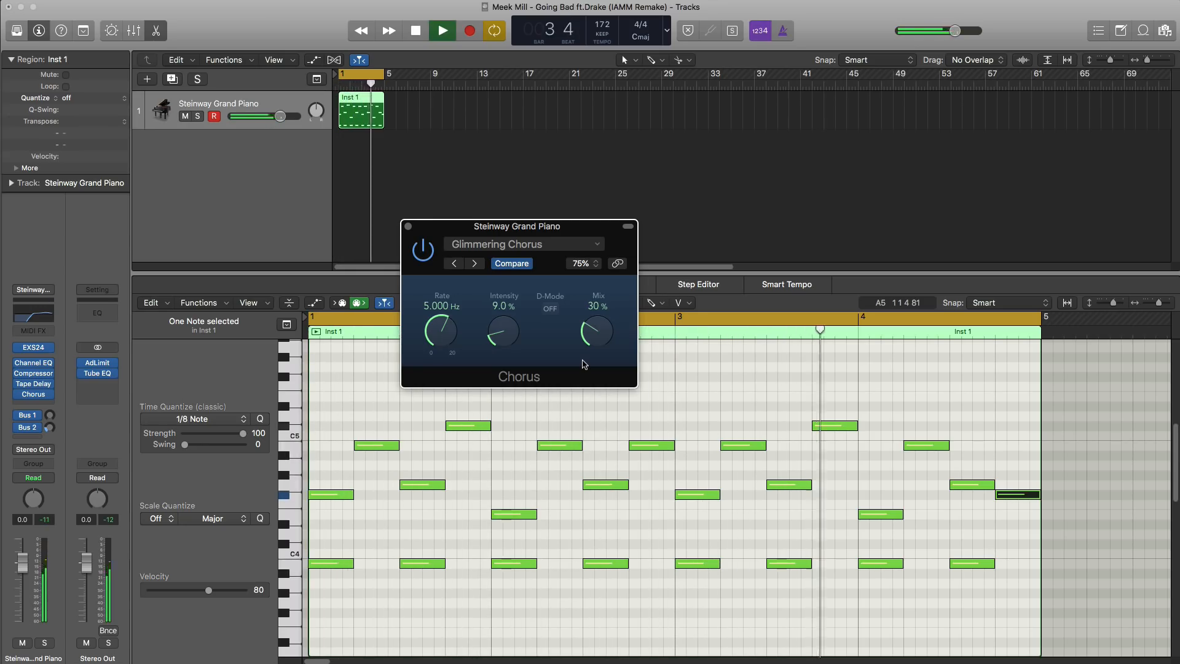
key("space")
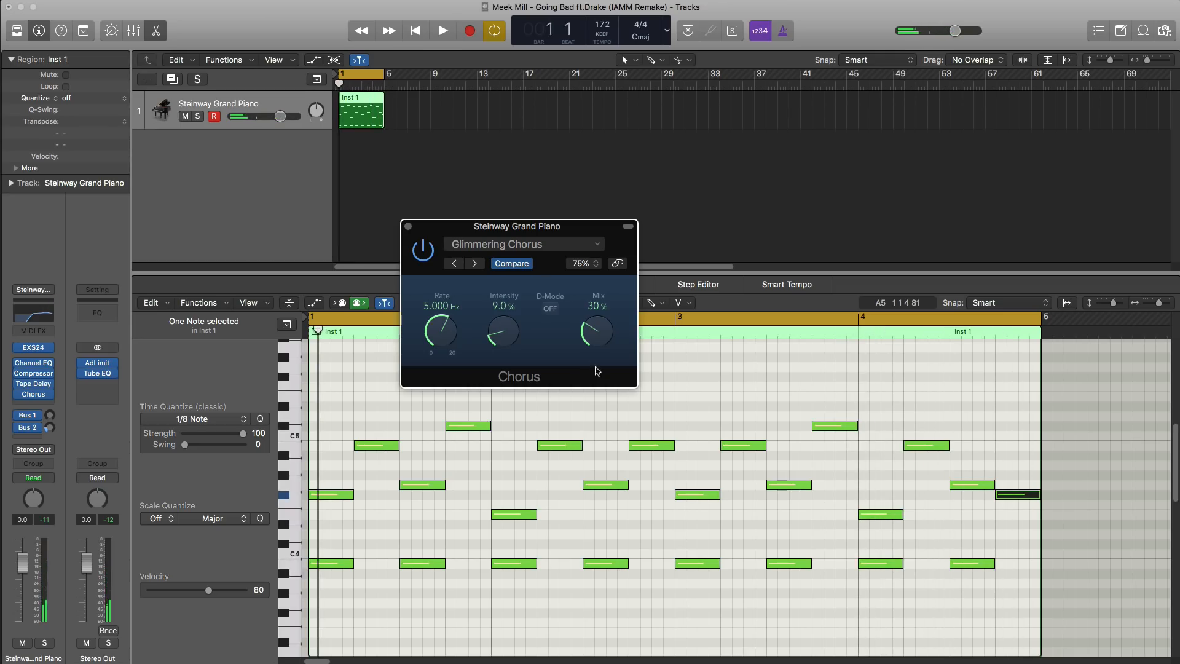
key("super+w")
Step: Insert a stereo iZotope Vinyl after the Chorus on the piano track and move its window clear of the channel strip
left_click(44, 405)
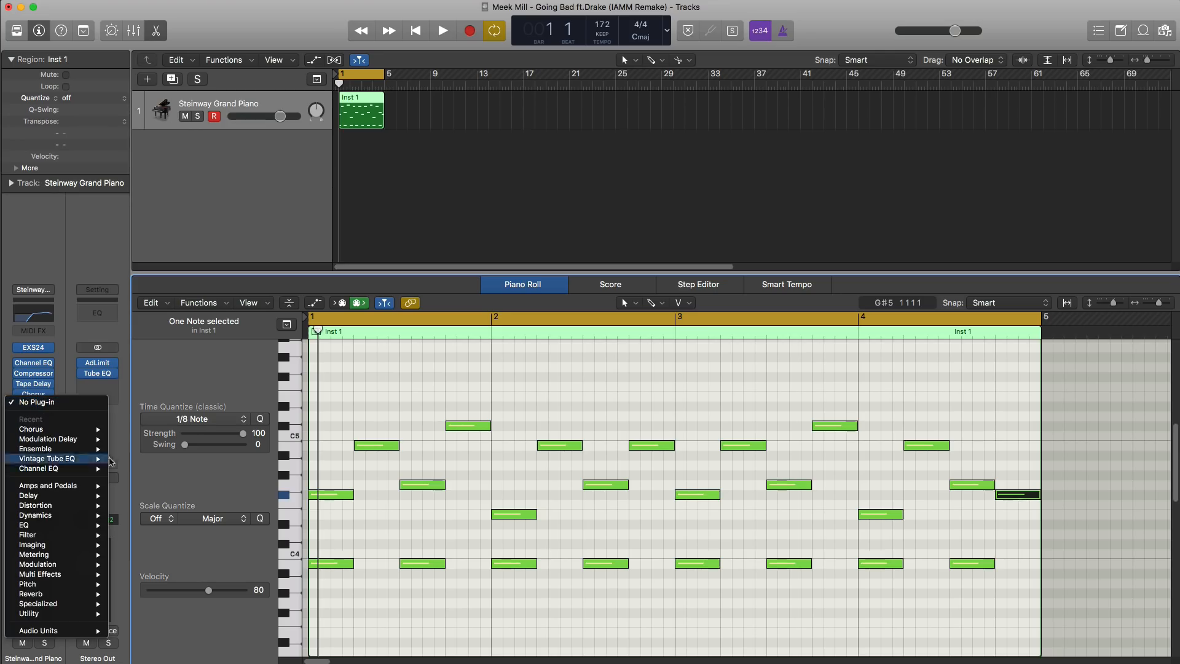
mouse_move(62, 630)
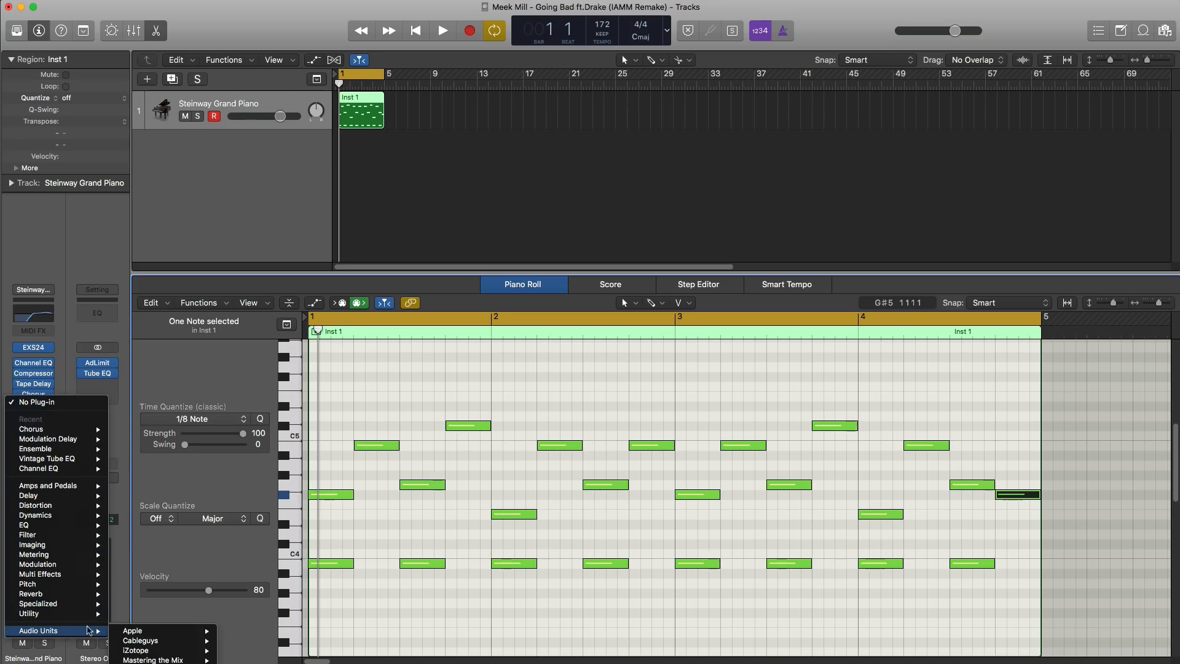
mouse_move(171, 644)
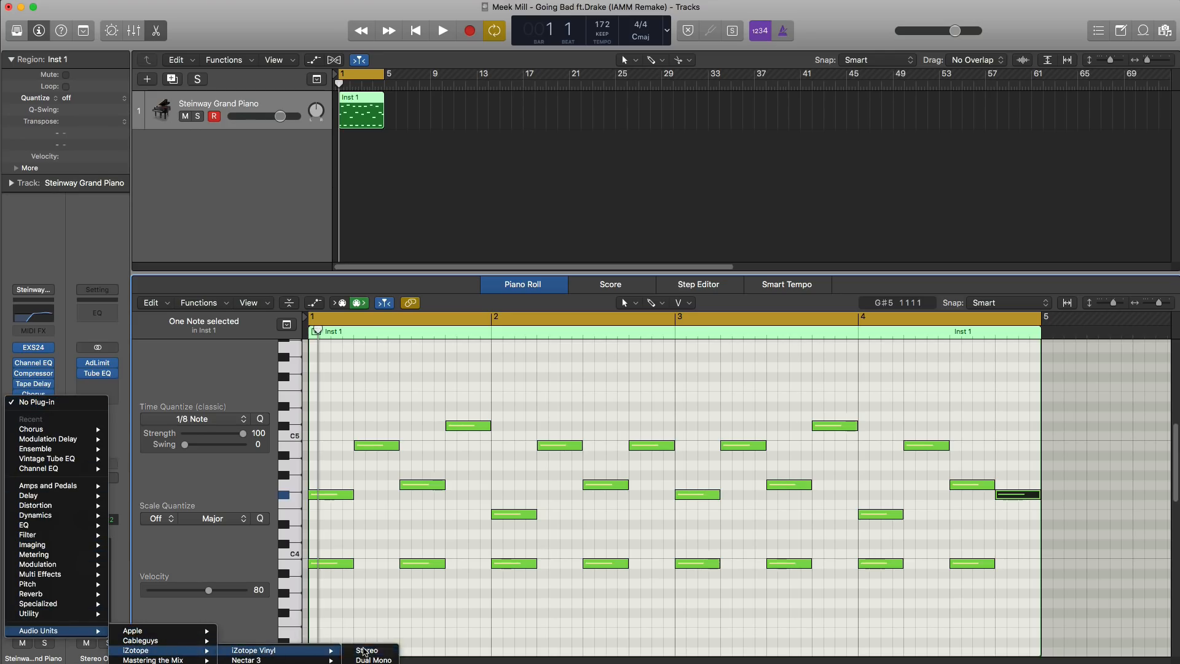
left_click(367, 650)
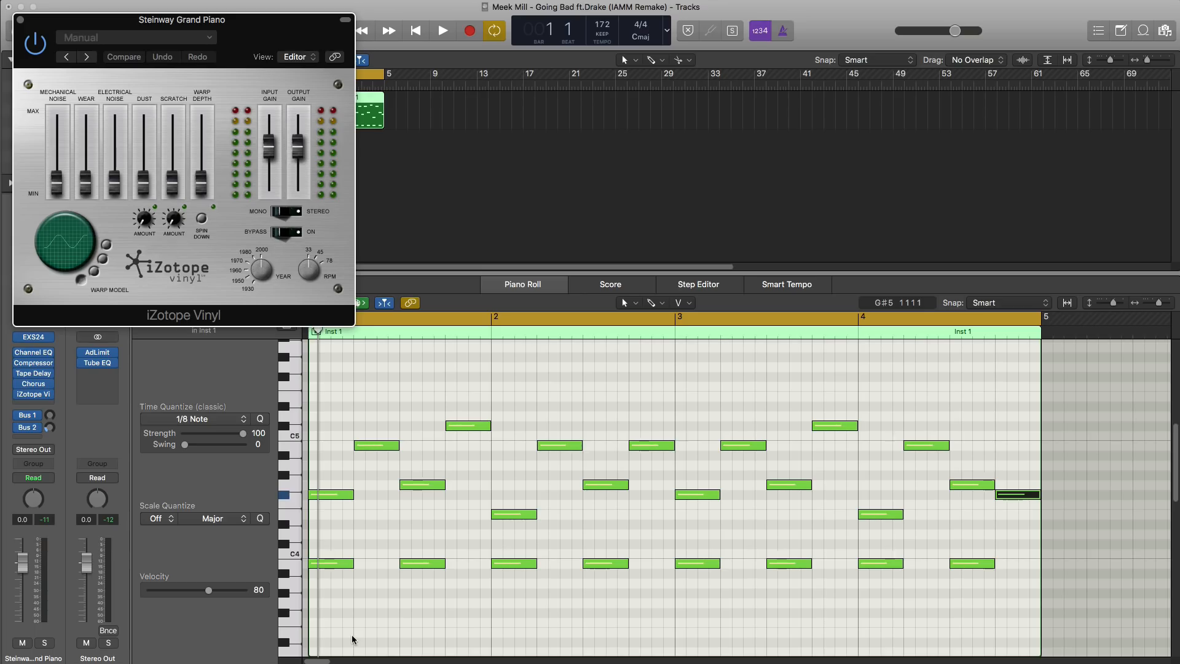
left_click_drag(237, 44, 485, 182)
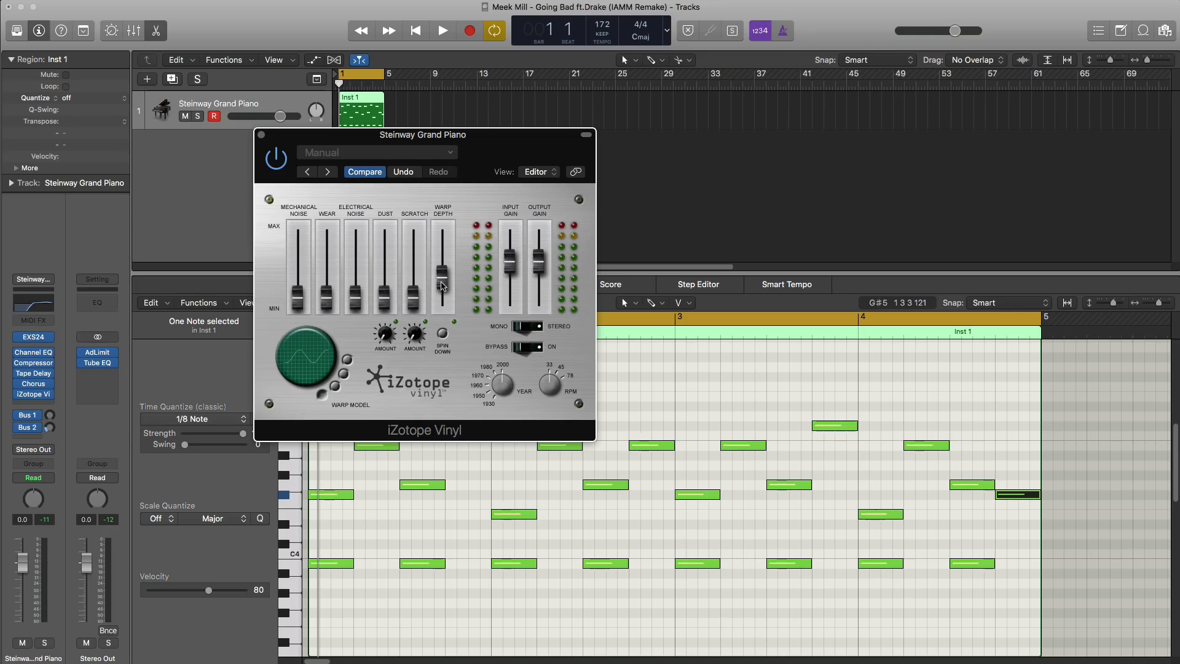
Step: Set iZotope Vinyl's warp depth to slightly under 50% while auditioning the melody
key("space")
mouse_move(442, 286)
left_mouse_down()
mouse_move(444, 237)
mouse_move(439, 269)
left_mouse_up()
key("space")
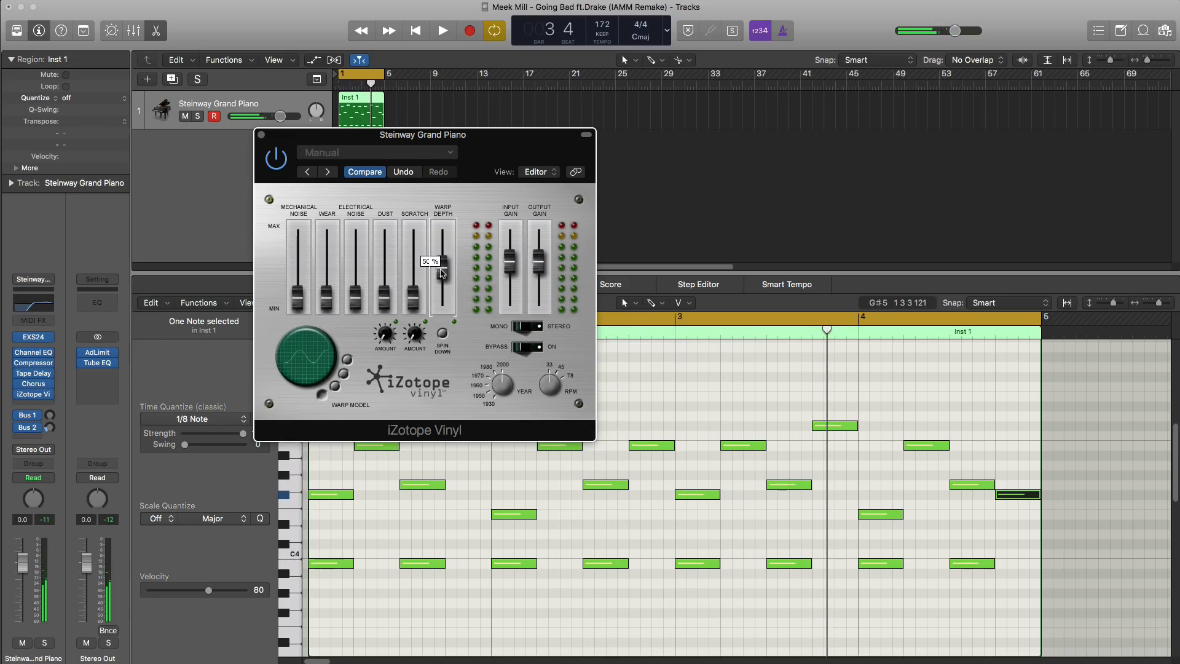
key("space")
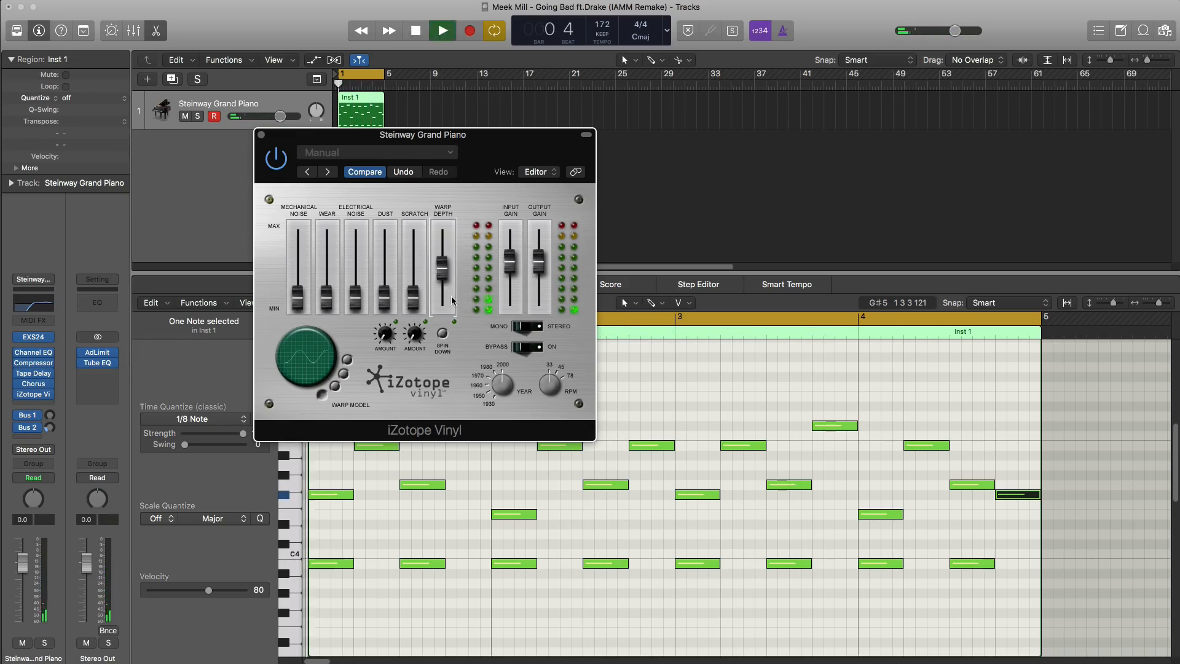
left_click_drag(442, 274, 446, 280)
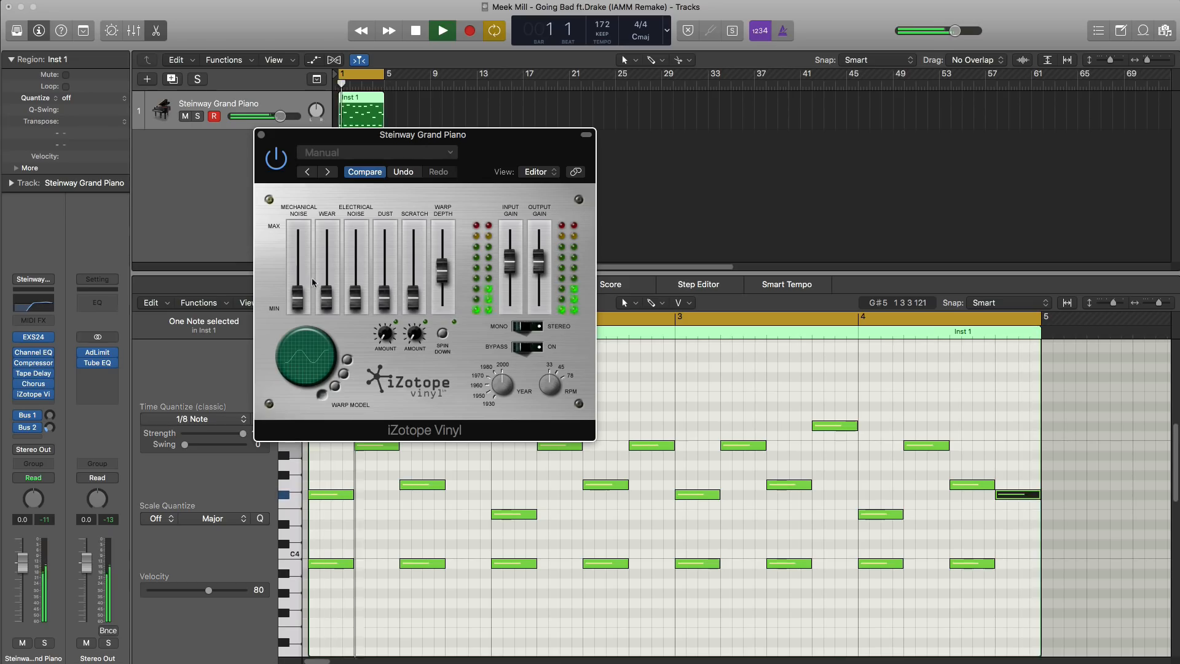
Step: Compare the melody with iZotope Vinyl bypassed and active, close the plug-in, and listen to the loop again
left_click(273, 165)
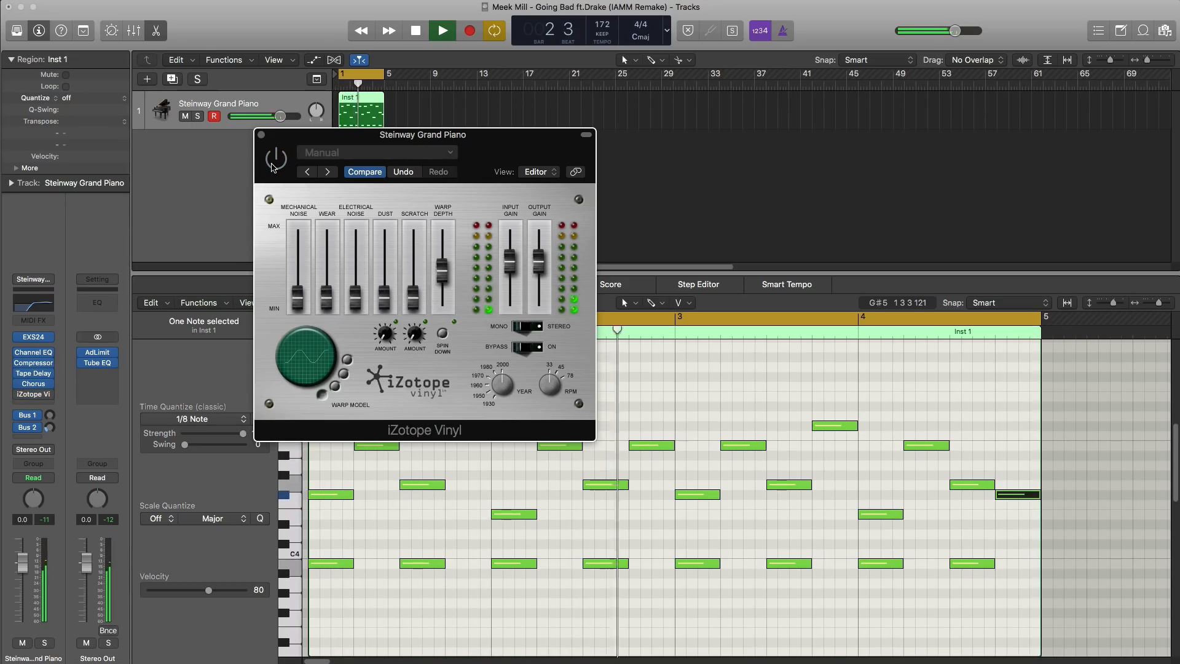
left_click(273, 165)
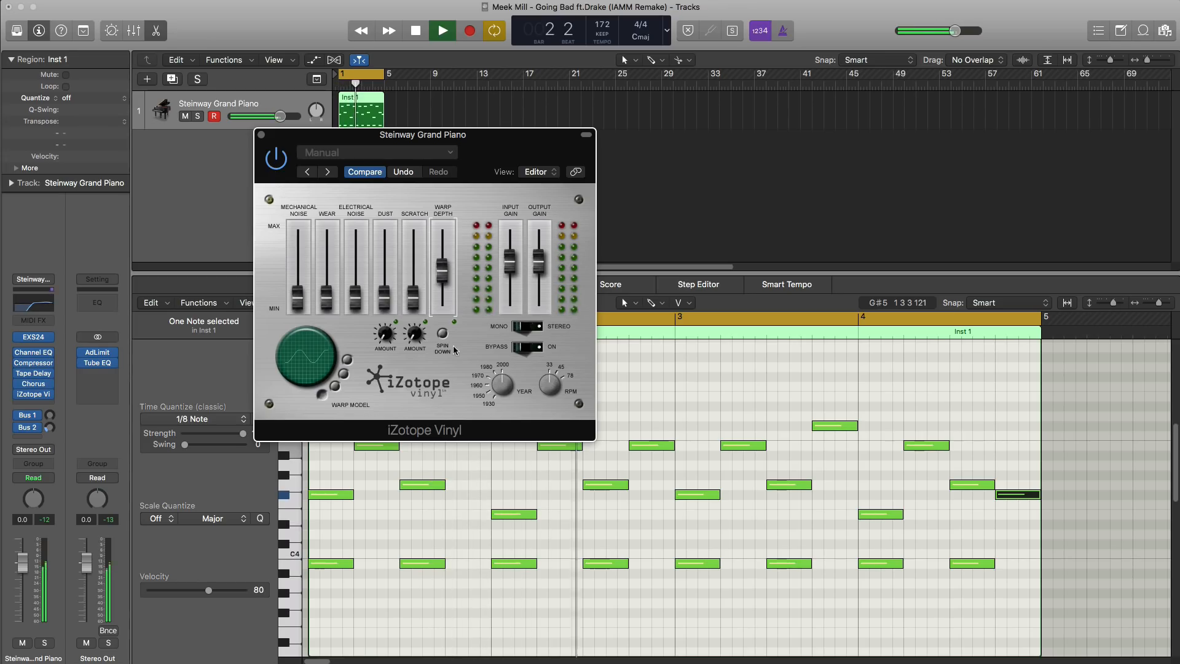
key("space")
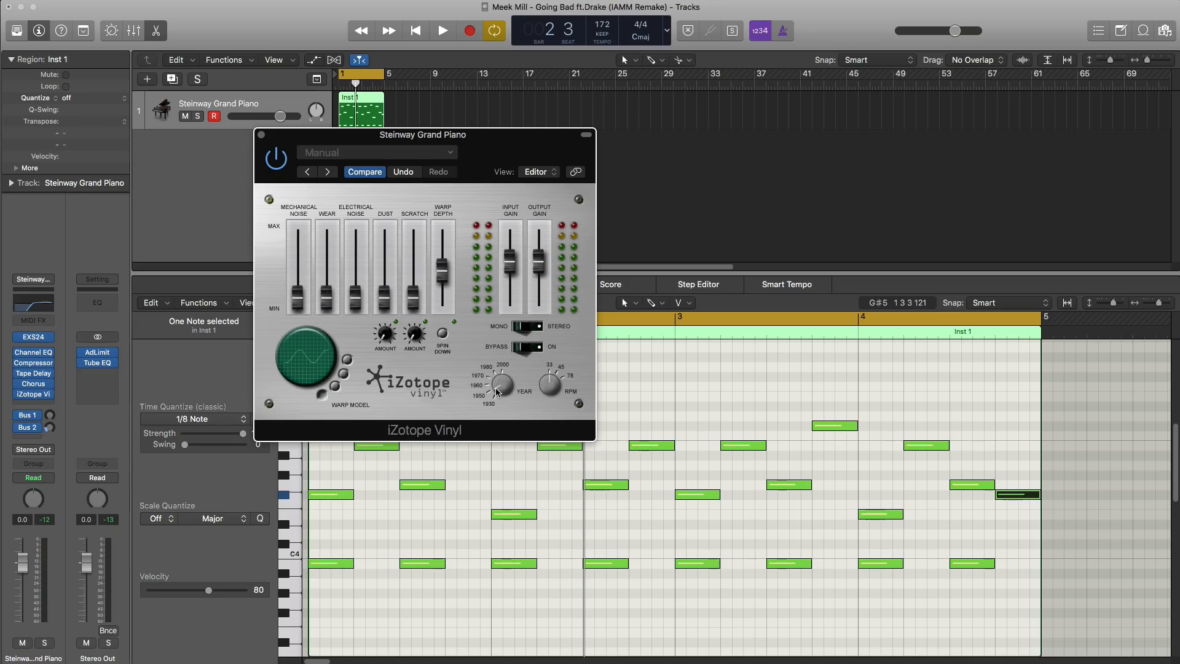
key("space")
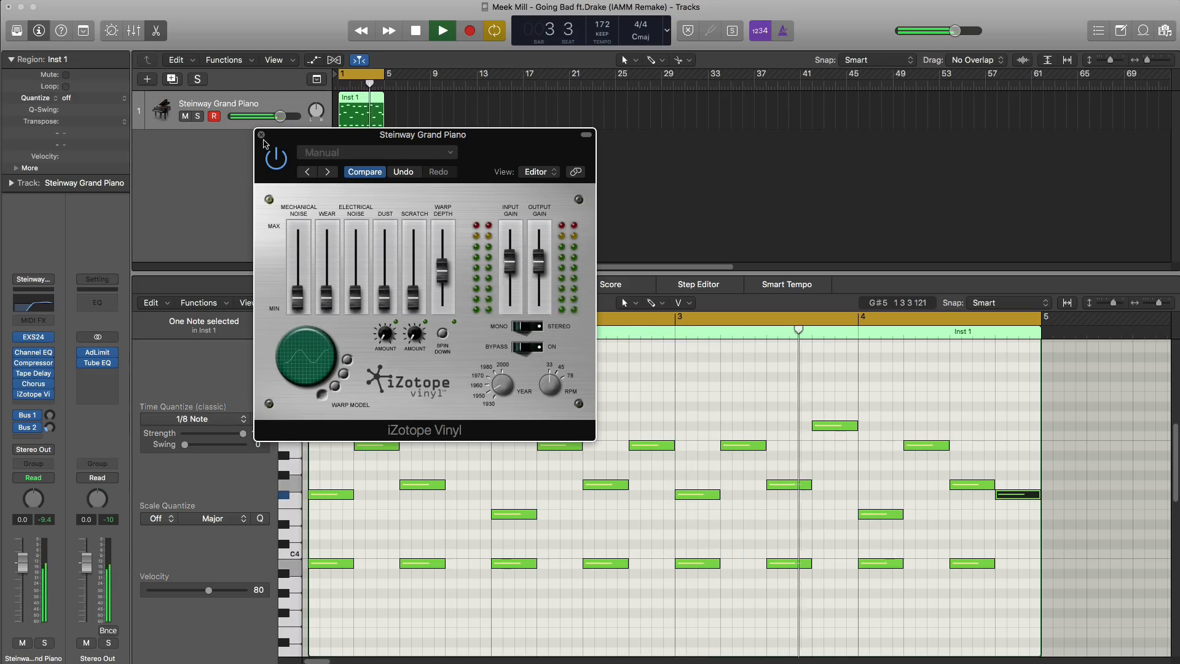
key("space")
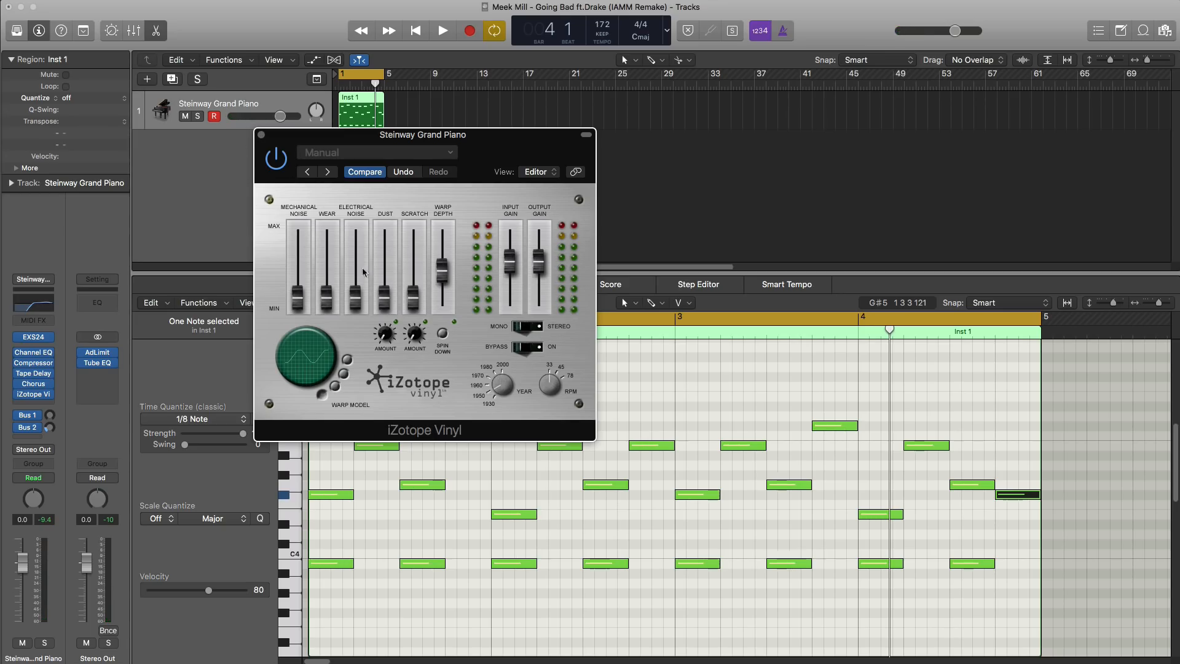
left_click(261, 135)
key("space")
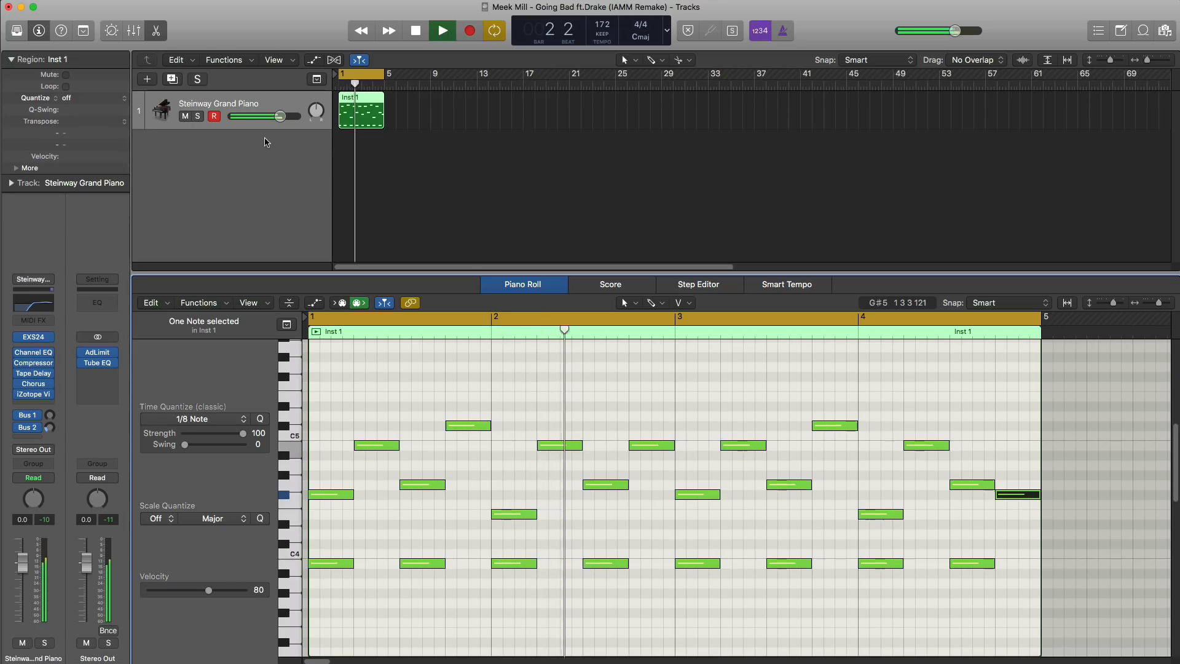
key("space")
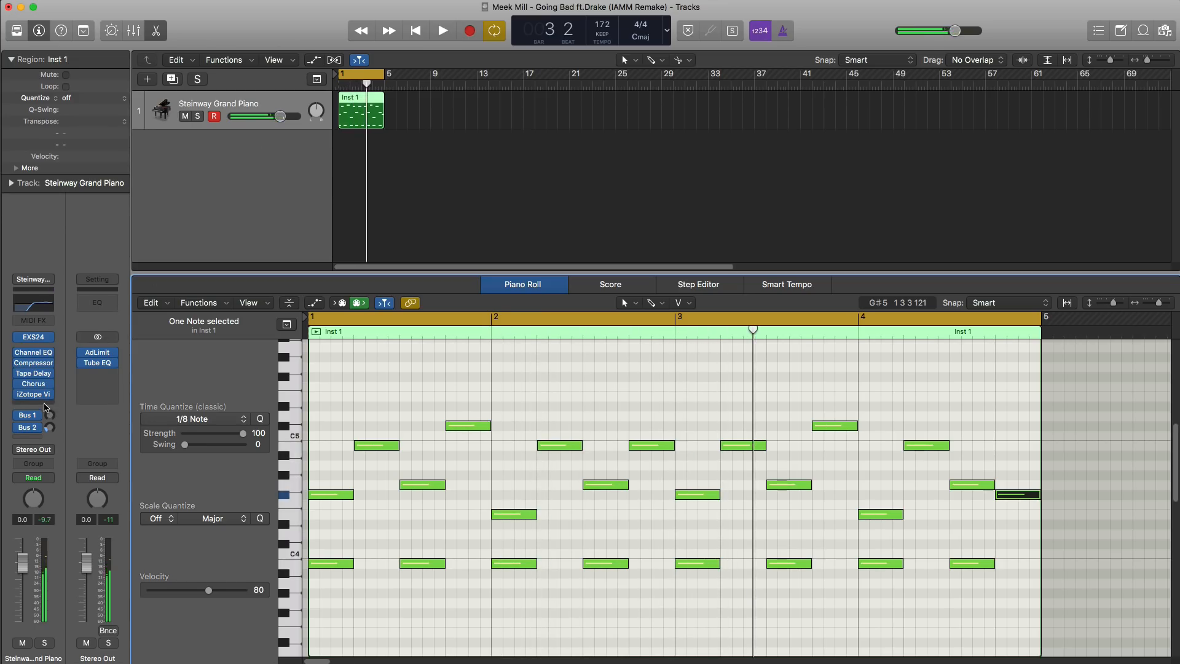
Step: Insert a stereo Space Designer reverb after iZotope Vinyl on the piano track and set its wet level to -30 dB
left_click(45, 406)
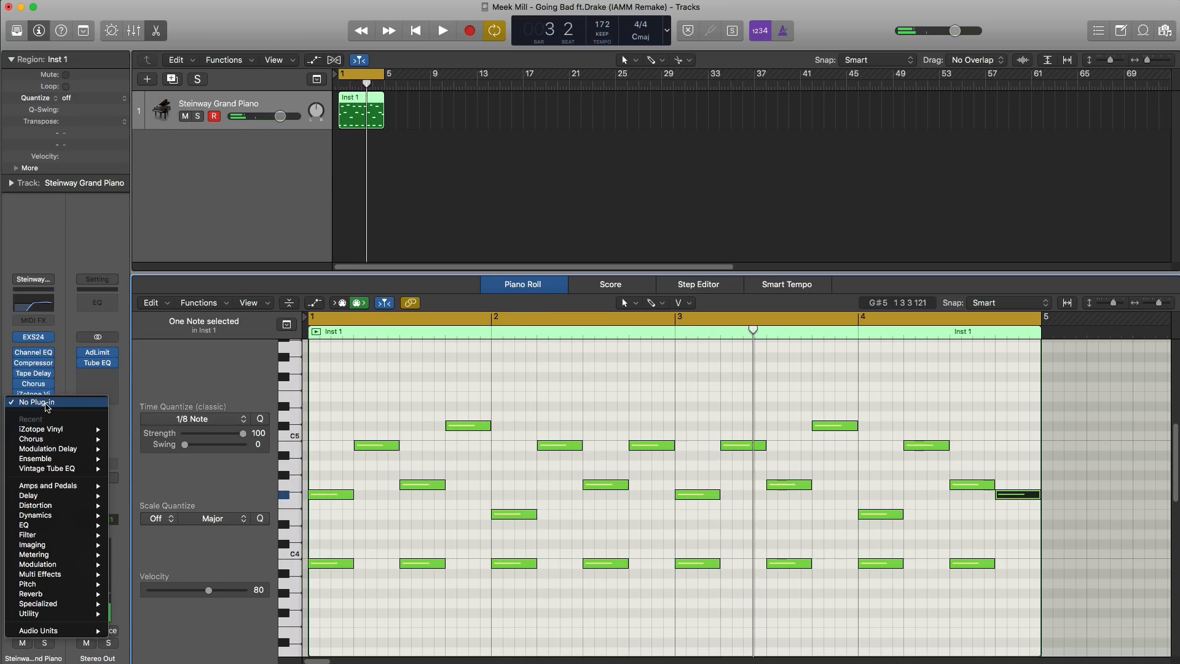
mouse_move(69, 599)
mouse_move(163, 627)
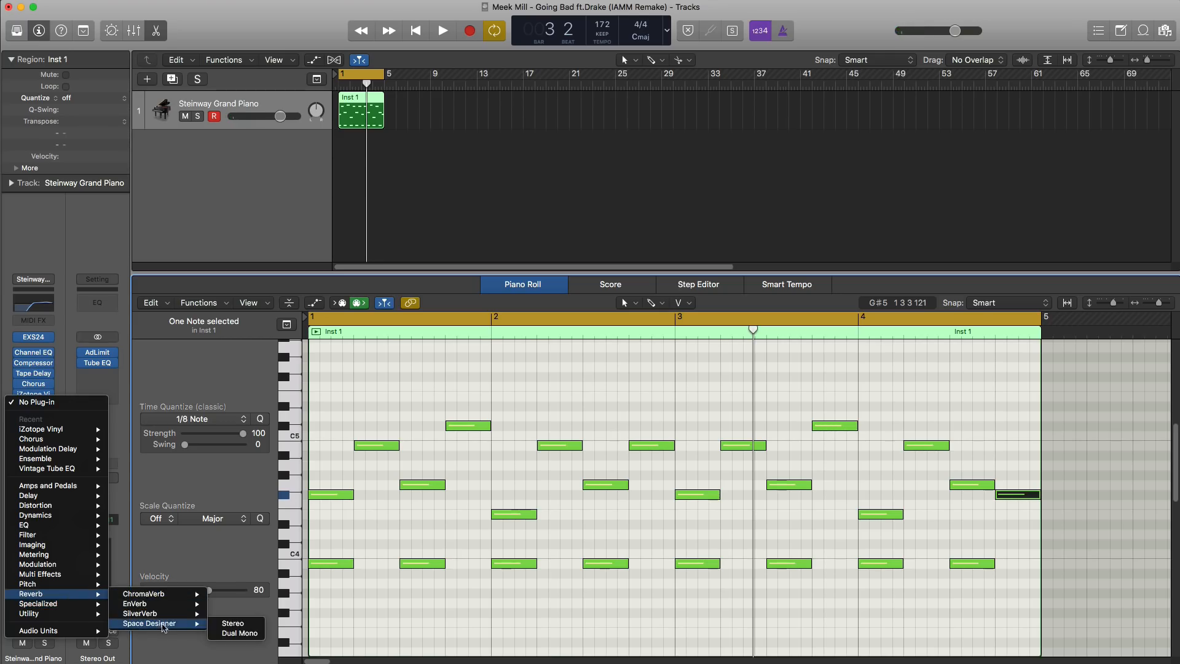
left_click(233, 624)
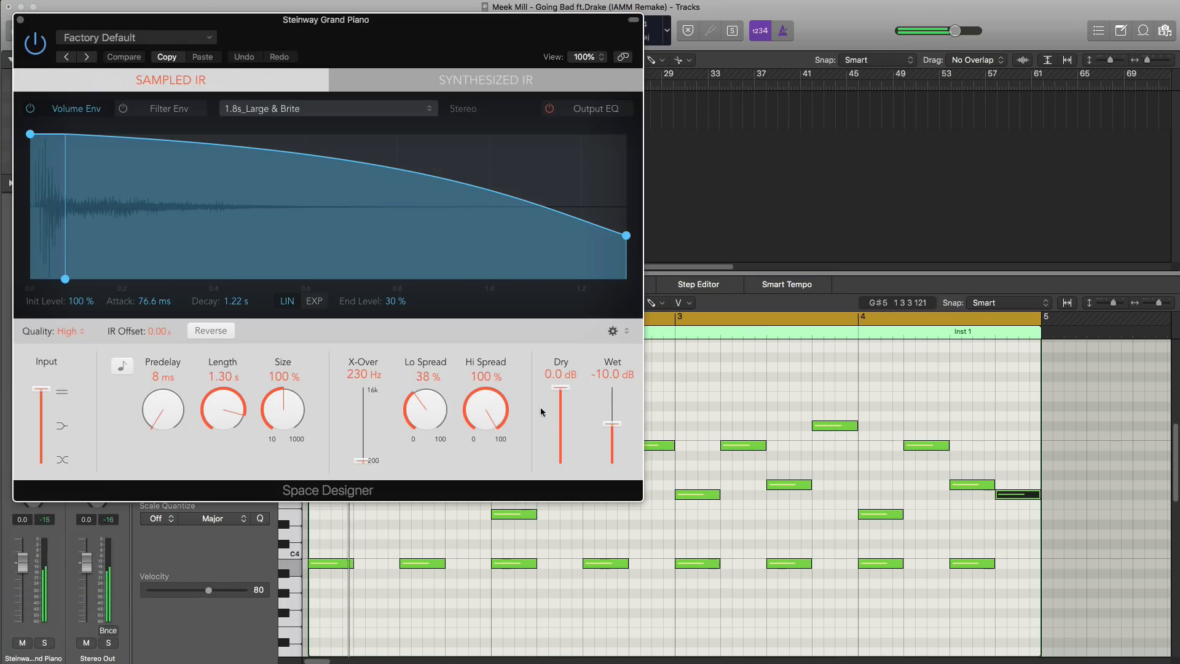
left_click_drag(612, 449, 612, 453)
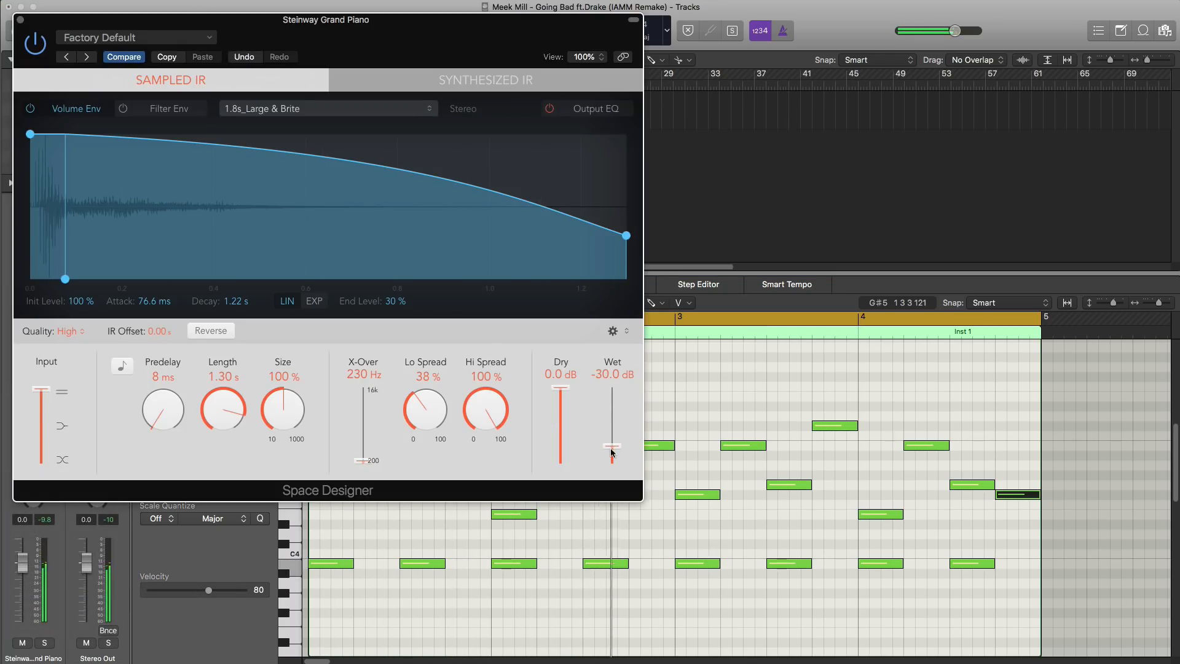
left_click(20, 20)
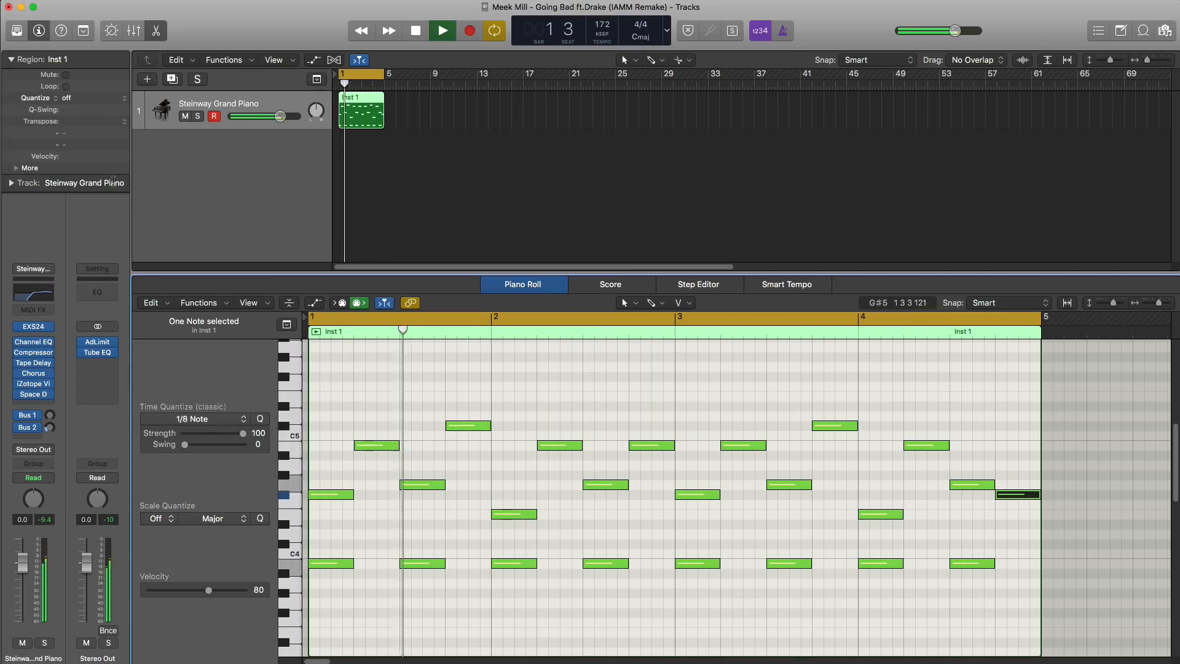
Step: Add the Lofi Vinyl_1 audio sample on a new track at bar 1 and audition it soloed
key("space")
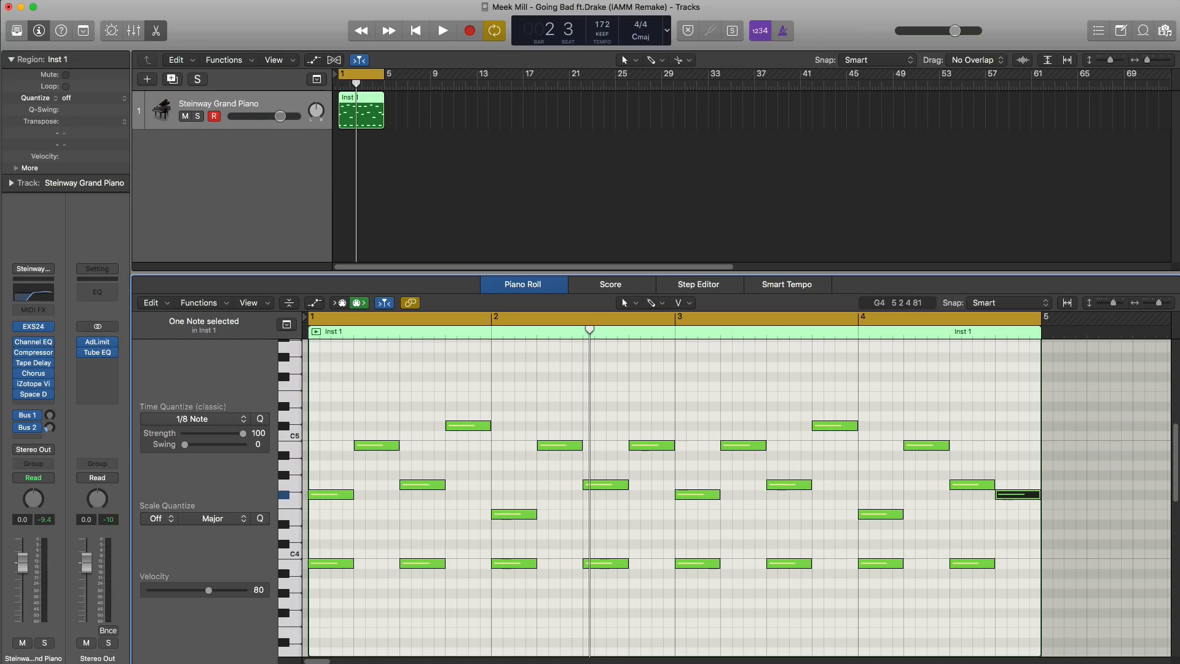
left_click_drag(1179, 467, 336, 172)
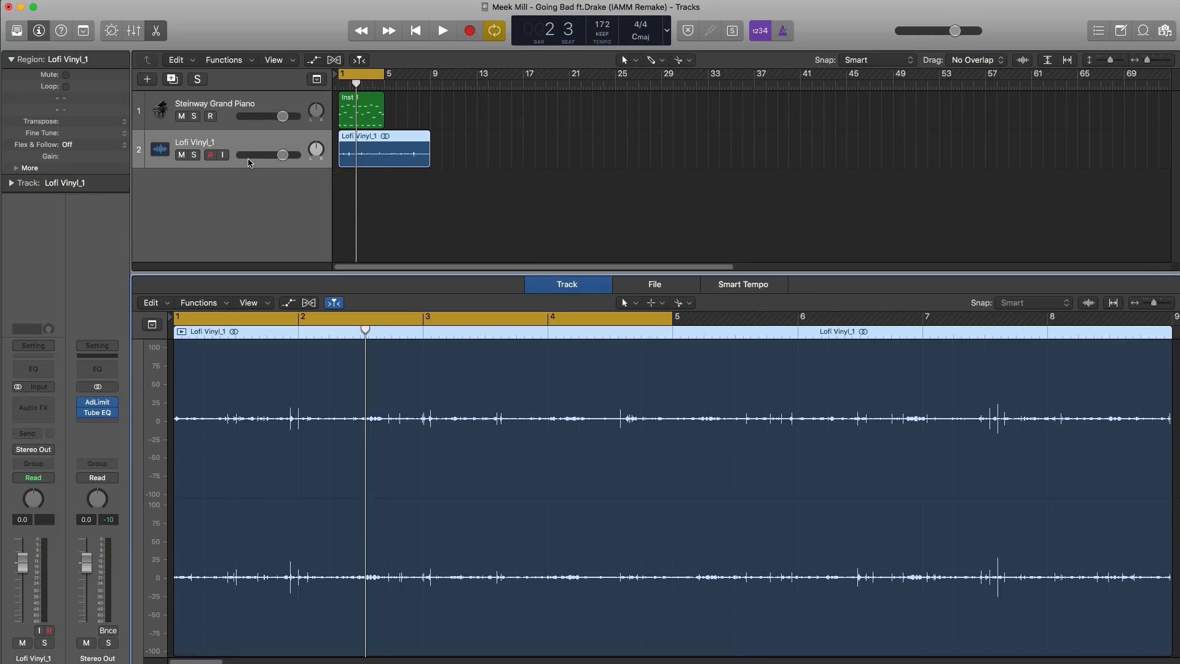
left_click(194, 155)
key("space")
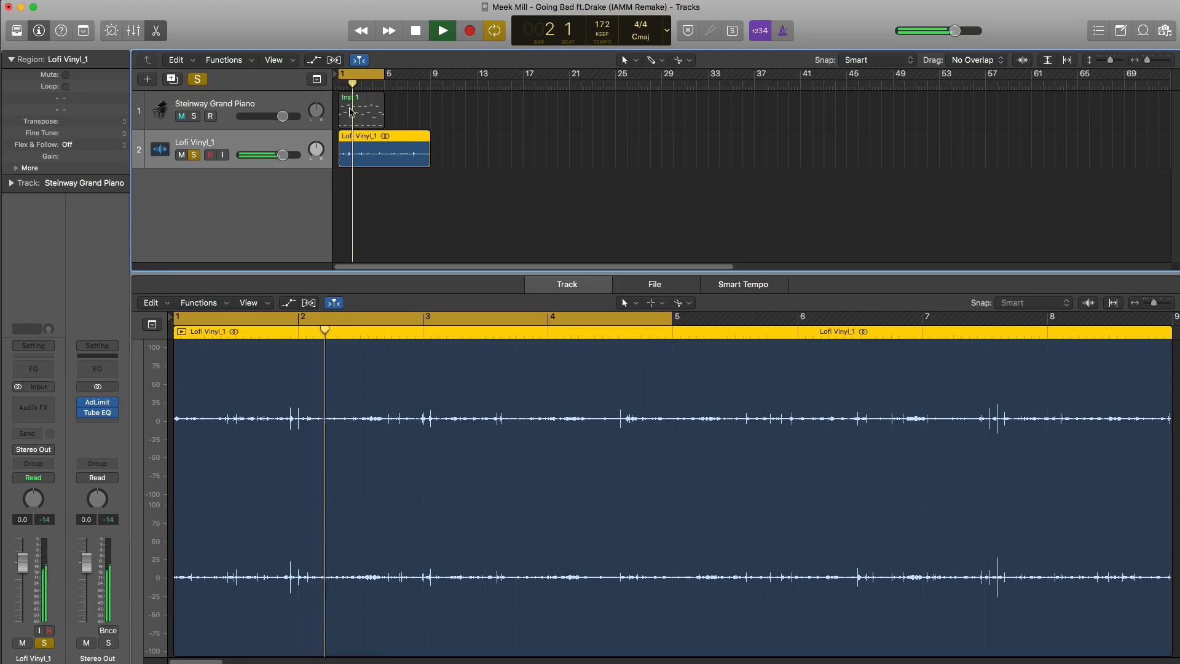
key("space")
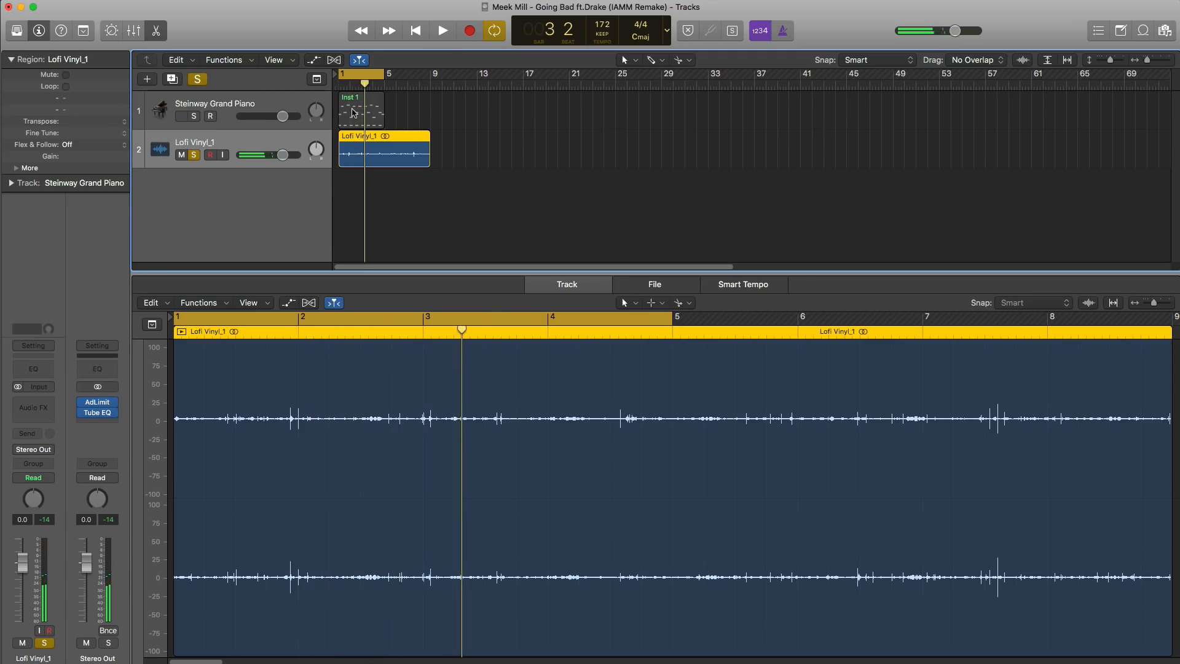
Step: Copy the four-bar piano region to bar 5 and extend the cycle range to bar 9
left_click_drag(354, 112, 402, 119)
left_click_drag(383, 75, 431, 75)
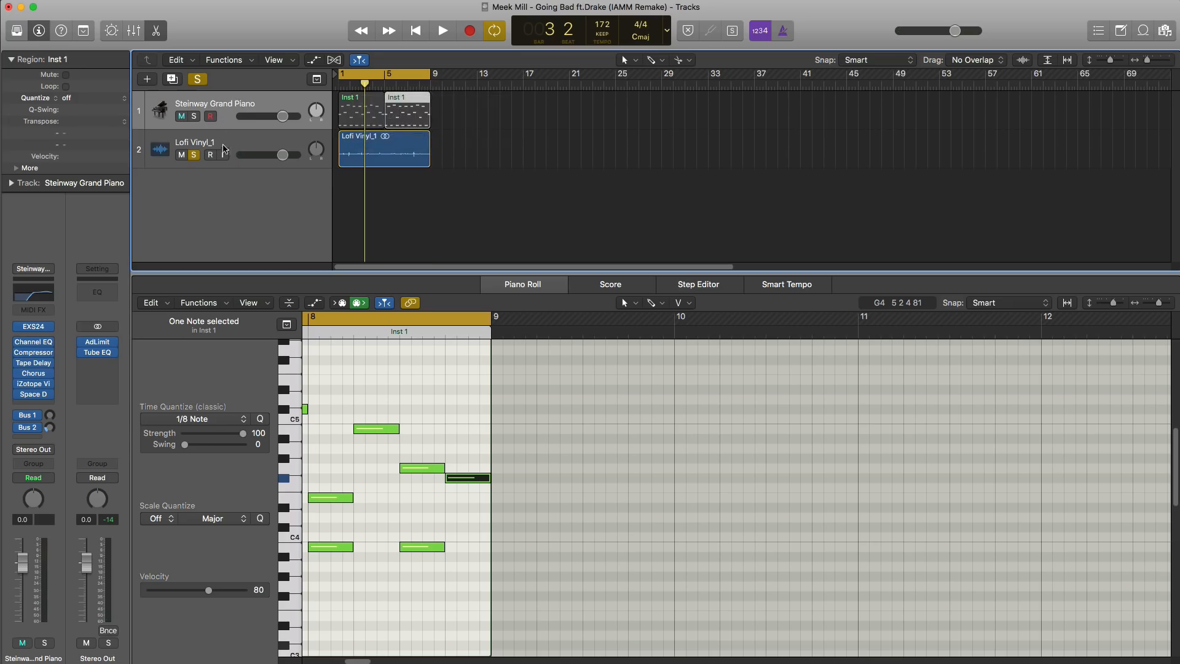
Step: Unsolo the Lofi Vinyl_1 track and lower its volume slightly while the loop plays
left_click(195, 155)
key("space")
left_click(360, 201)
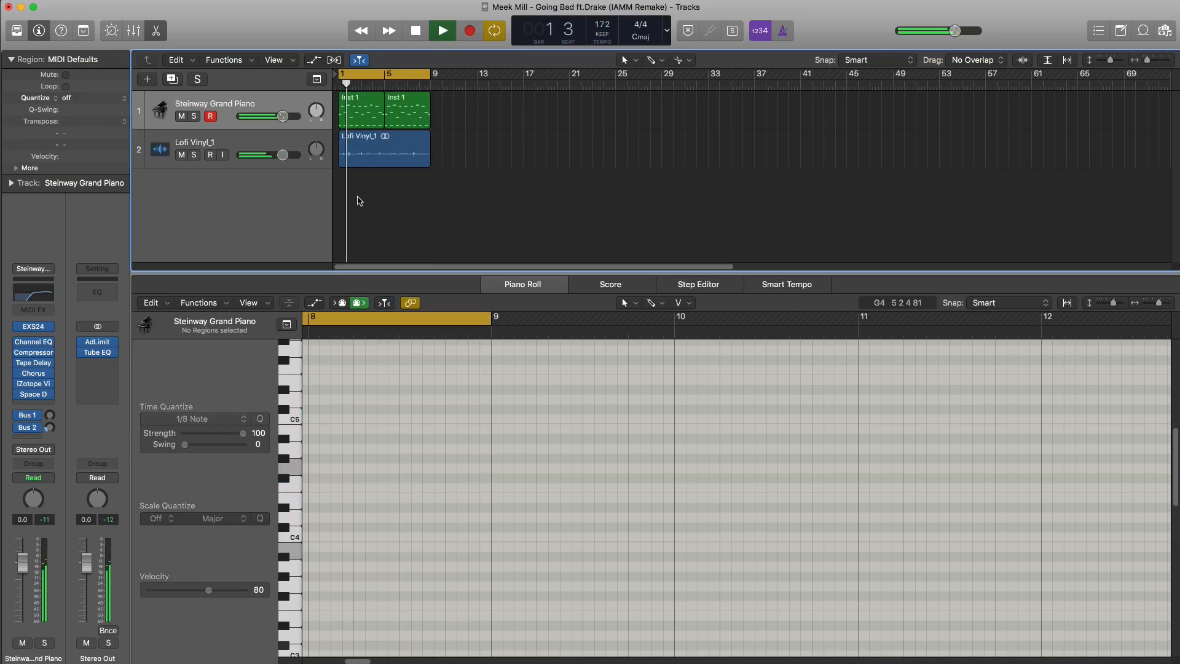
mouse_move(279, 161)
left_click_drag(278, 155, 276, 156)
left_click_drag(276, 157, 276, 157)
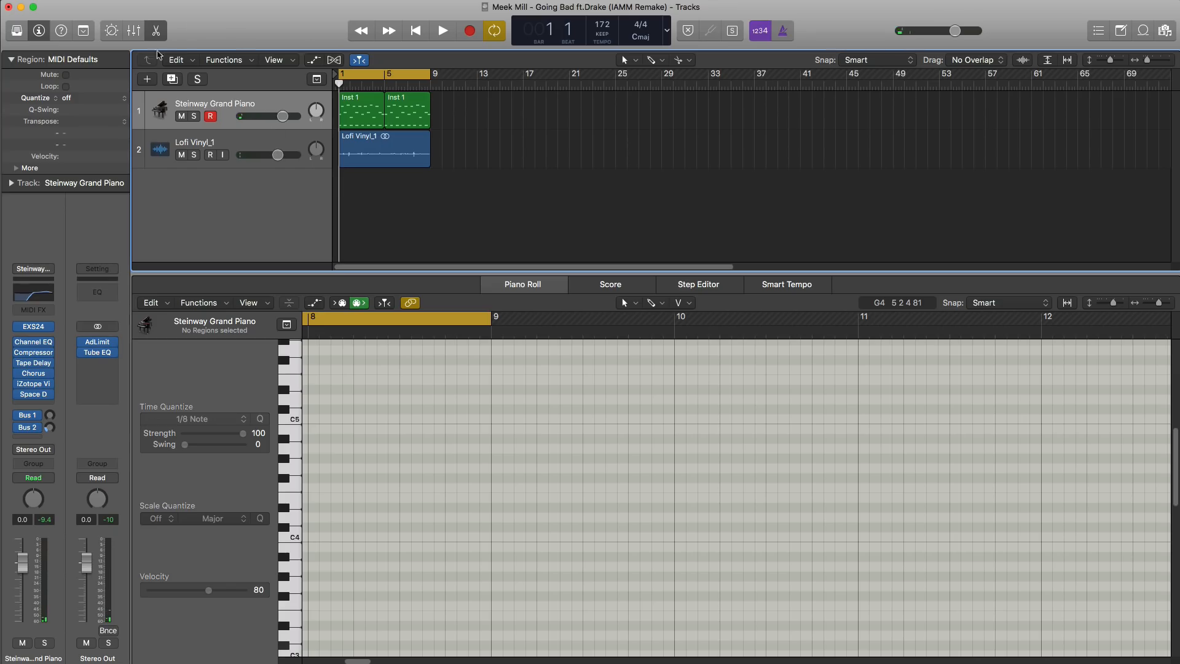
Step: Create a software instrument track and load the "6ix9ine Fefe Xtra Violin Sect 1 Pizz" channel strip setting
left_click(153, 84)
key("Return")
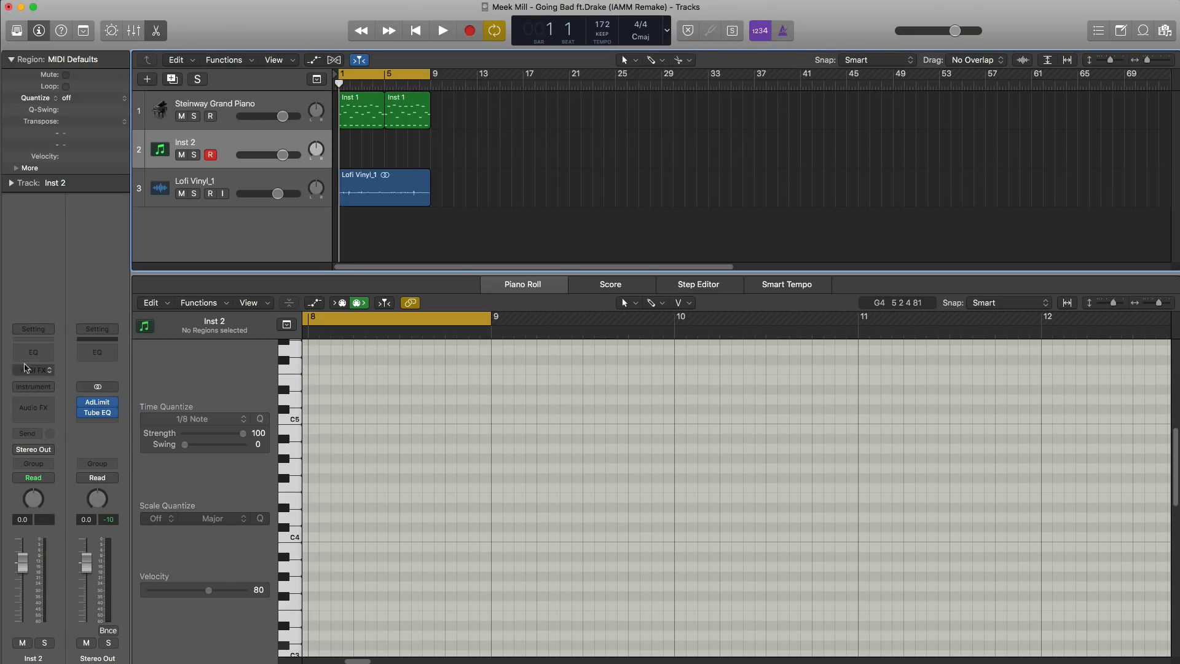
left_click(34, 329)
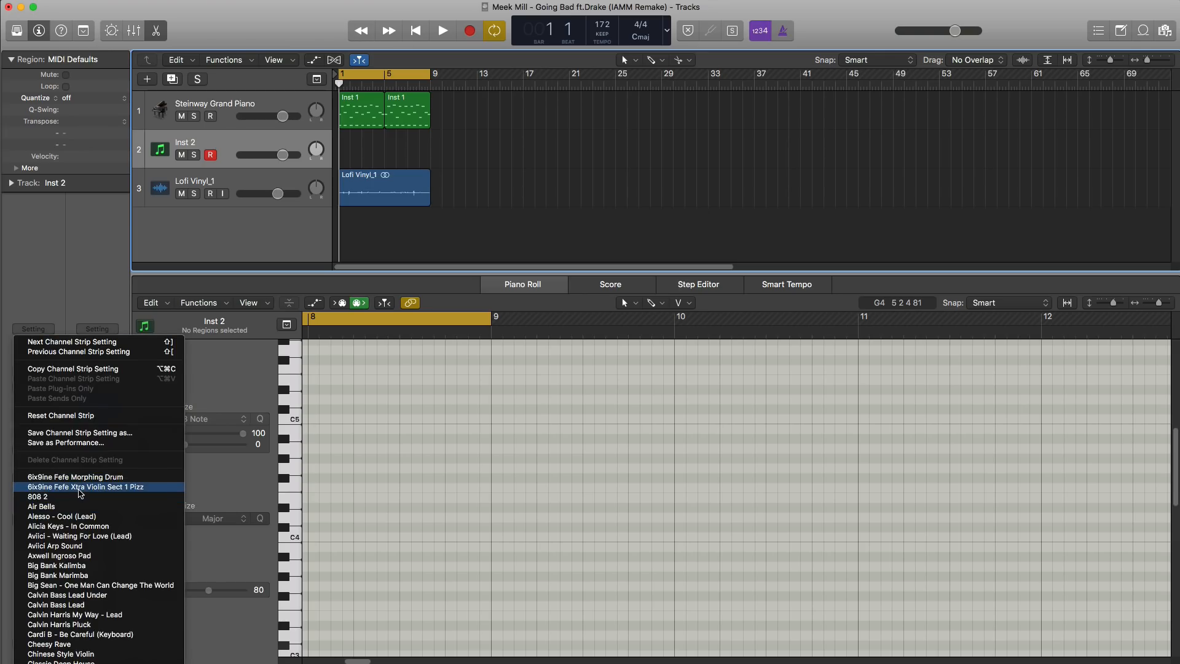
left_click(81, 488)
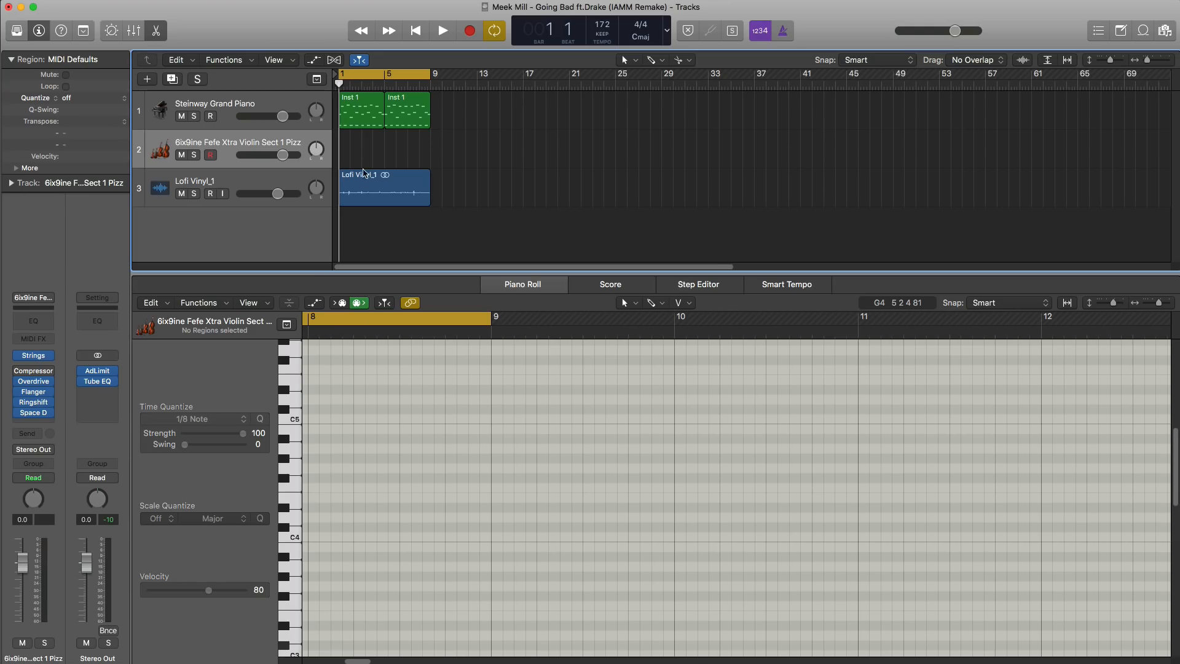
Step: Copy both piano regions onto the pizzicato violin track at bar 1 and audition that track soloed
left_click_drag(503, 149, 369, 144)
key("s")
key("space")
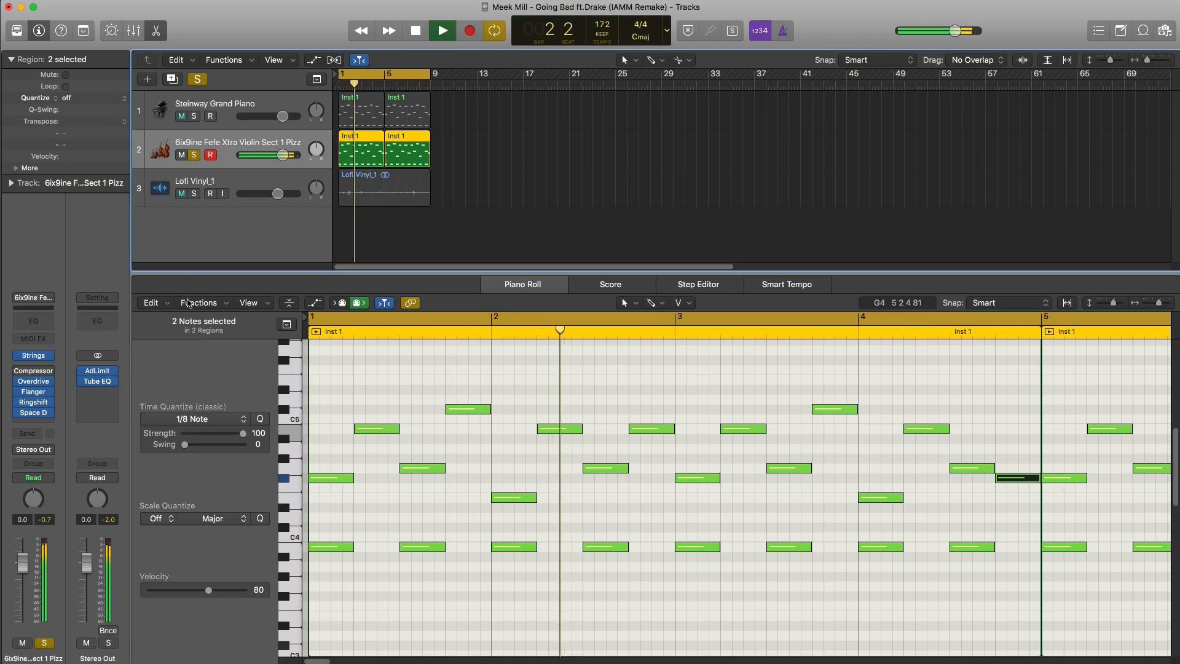
Step: Bypass the Compressor, Overdrive, Flanger and Ringshift on the violin track, then audition the sound
key("space")
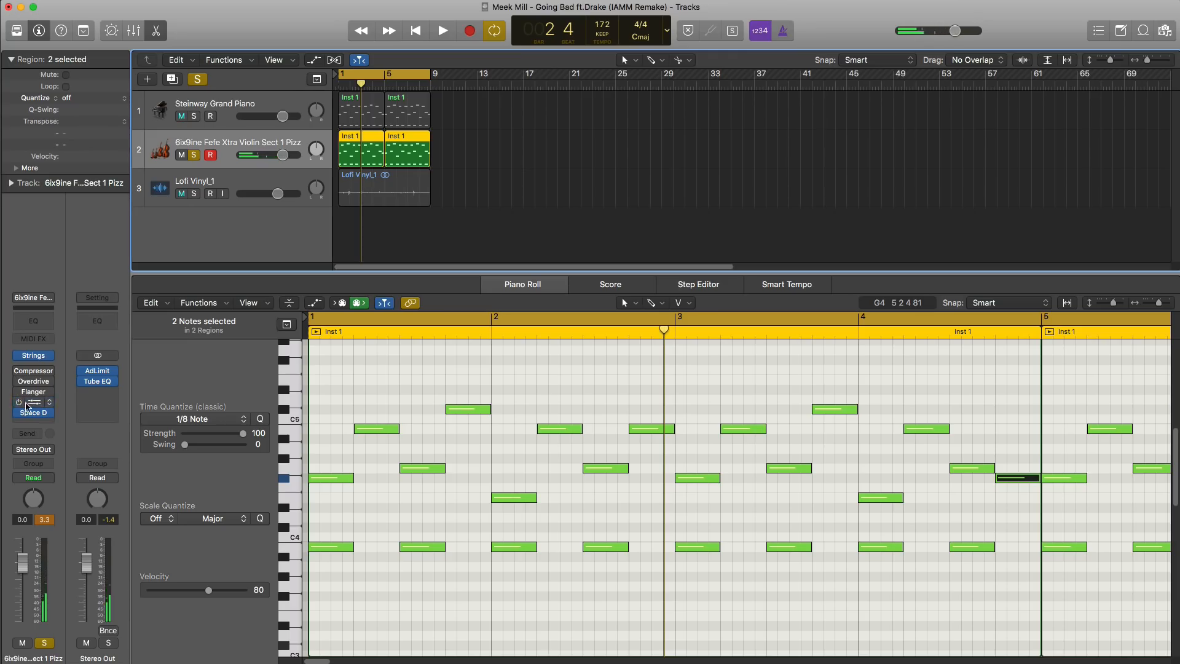
key("space")
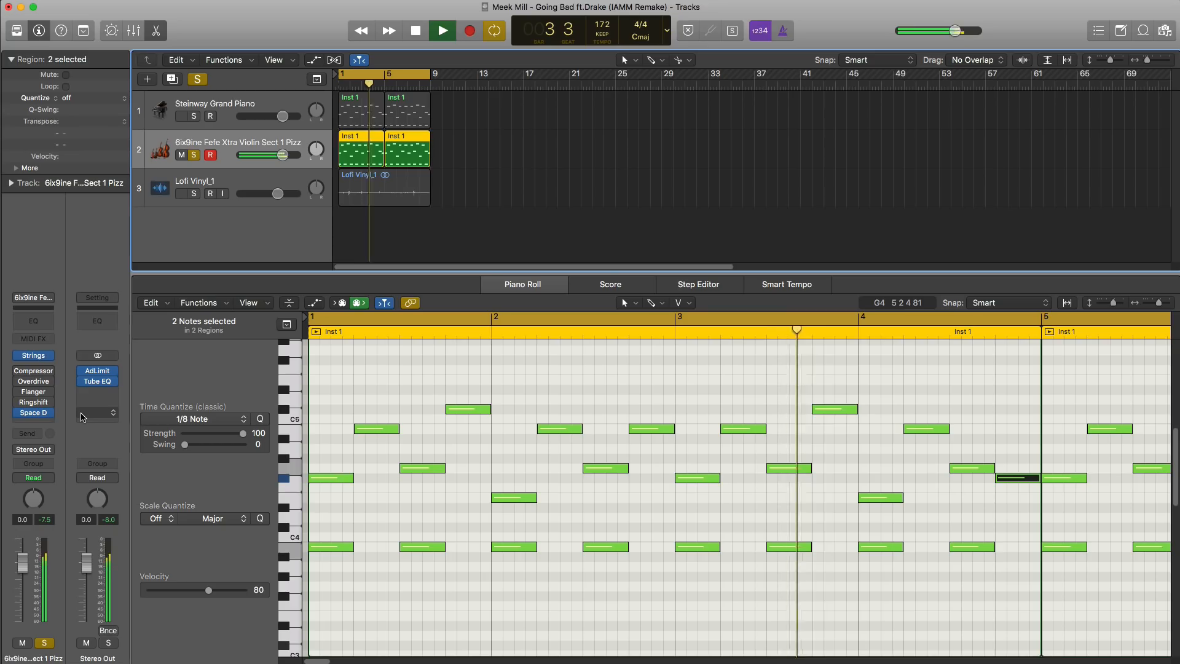
key("space")
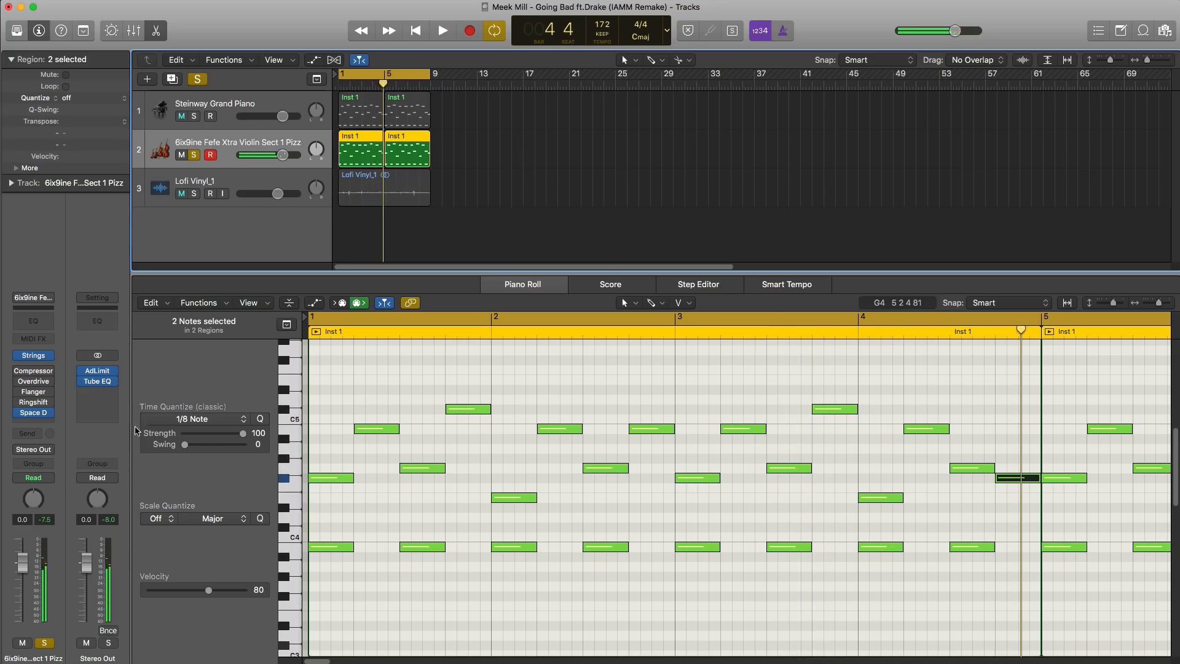
Step: Solo the piano together with the violin and lower the violin track's volume to -17.8 dB, comparing with it muted
left_click(194, 117)
key("space")
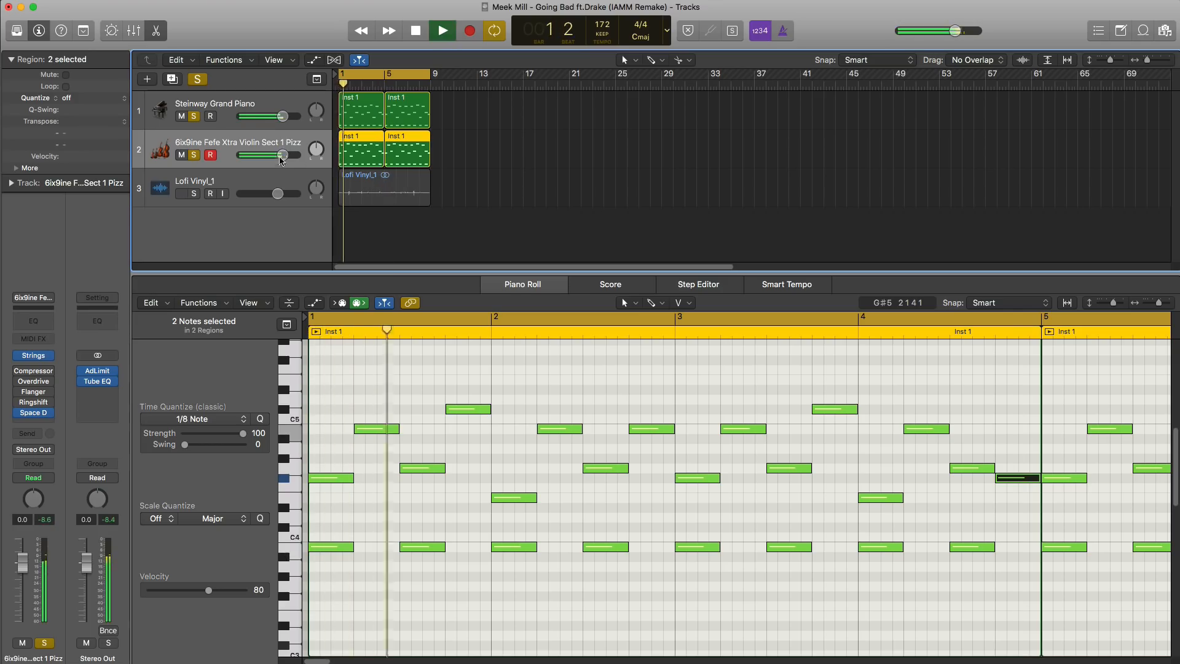
left_click_drag(282, 155, 254, 155)
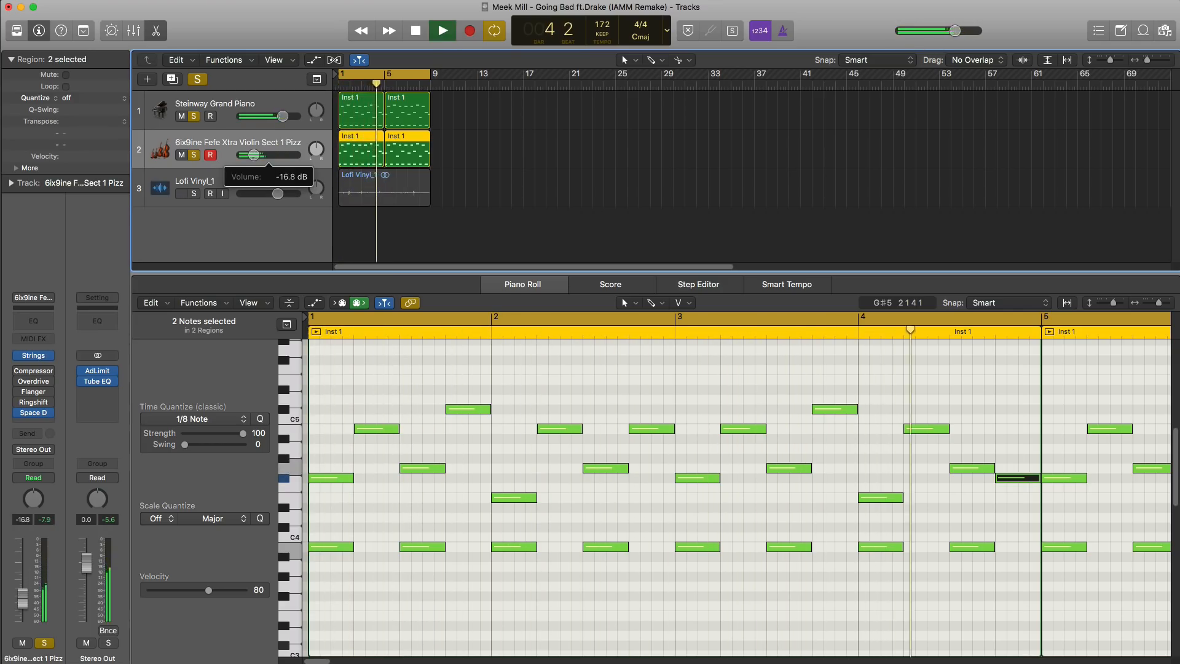
left_click(182, 155)
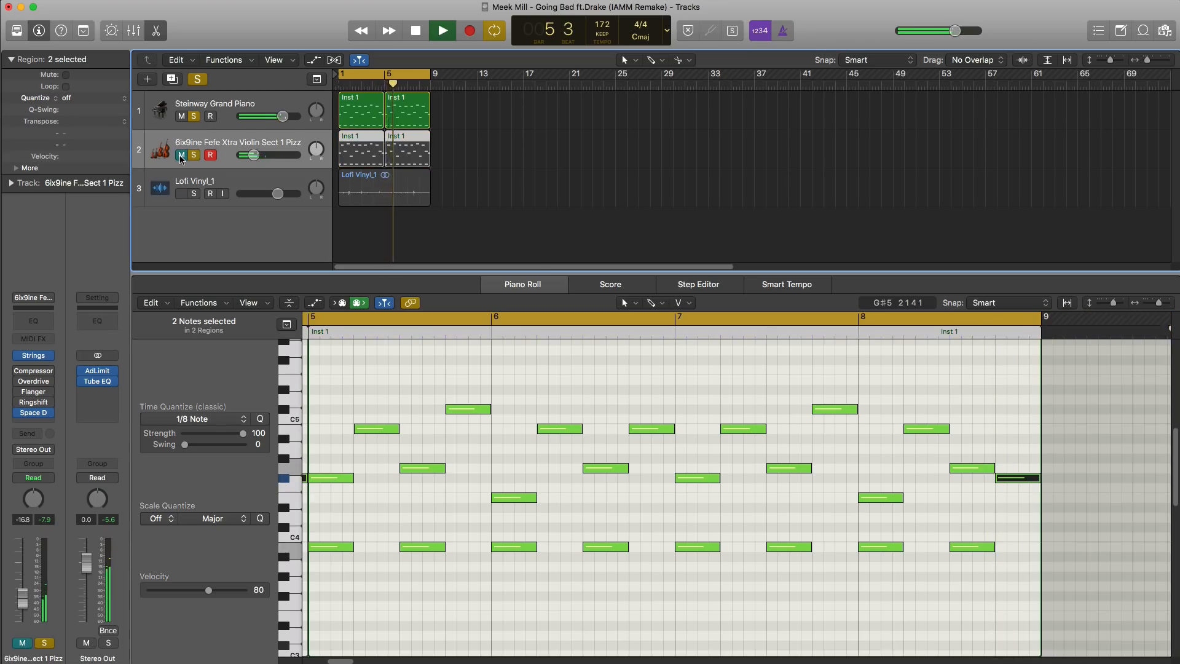
left_click(181, 155)
left_click_drag(254, 155, 250, 163)
key("space")
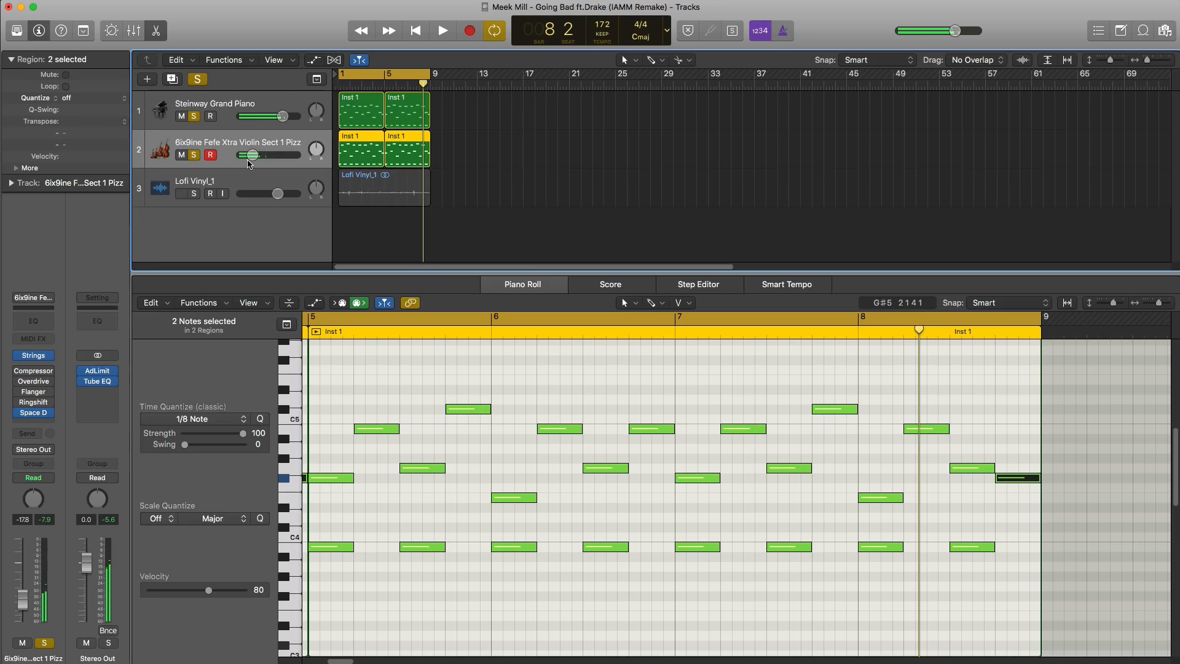
Step: Unsolo the tracks and balance the mix during playback, lowering the vinyl slightly and setting the violin to -18.0 dB
left_click(193, 155)
key("space")
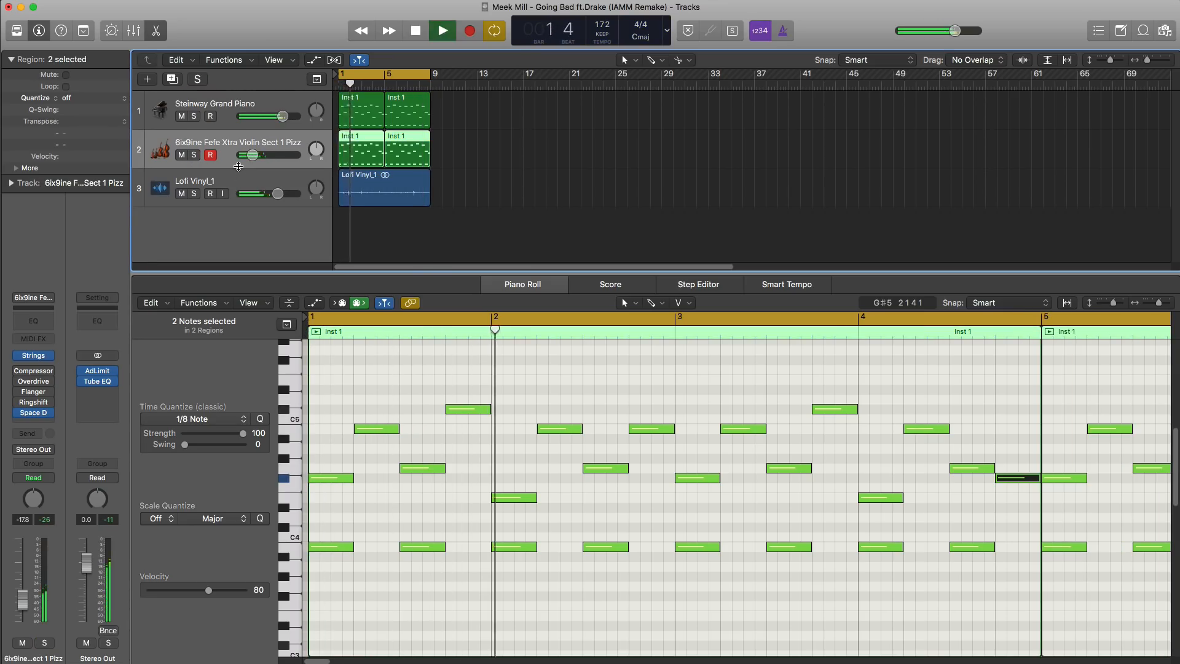
left_click_drag(278, 193, 275, 192)
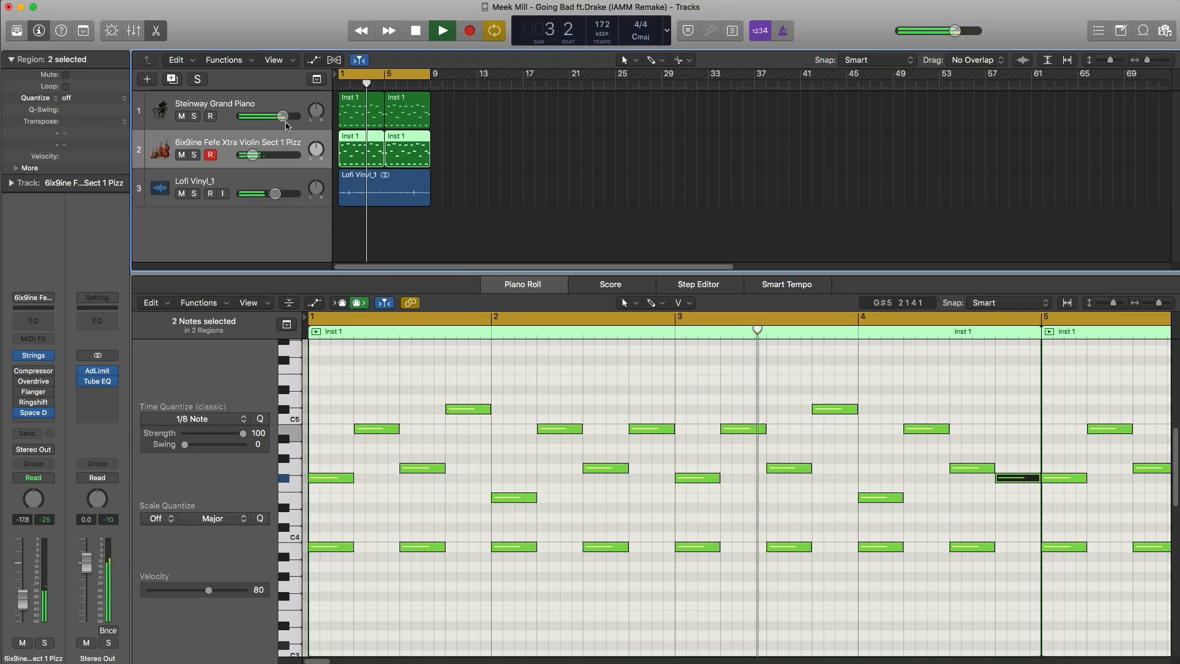
left_click_drag(283, 117, 284, 116)
left_click_drag(275, 194, 276, 194)
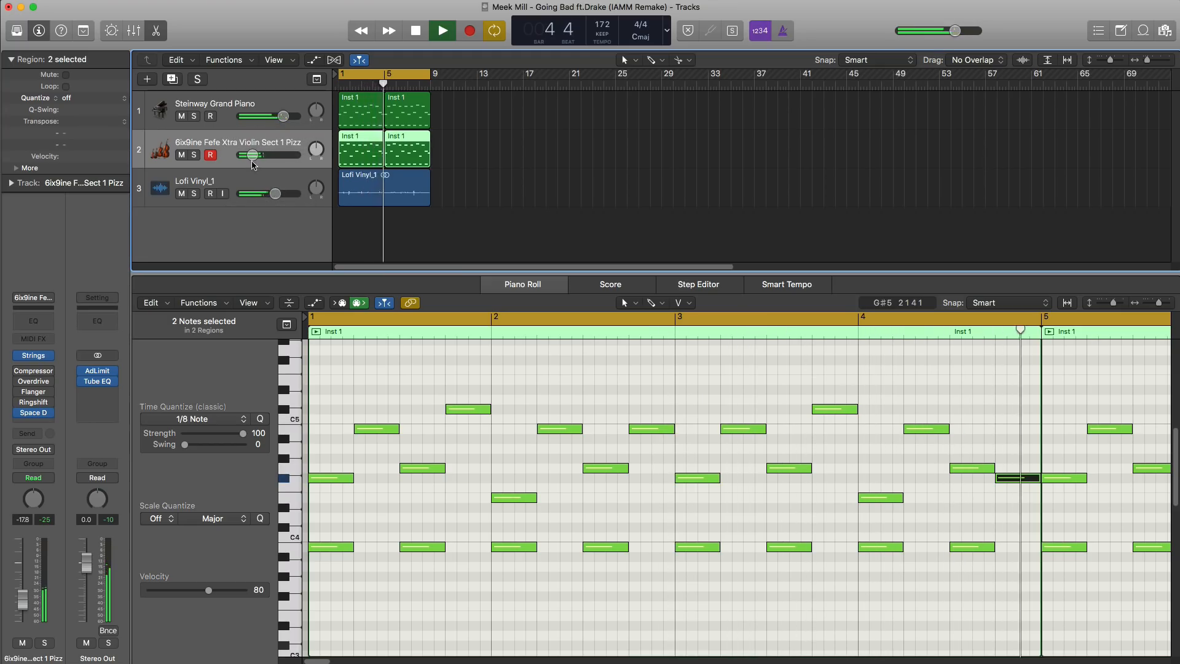
left_click_drag(253, 155, 252, 155)
key("space")
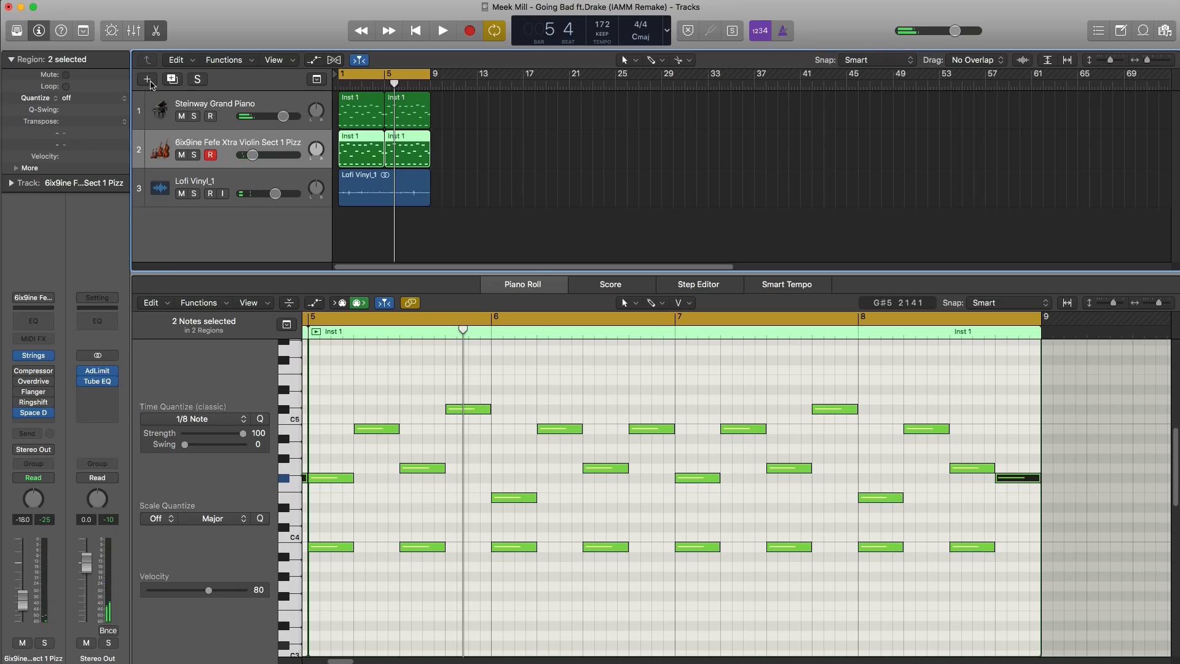
Step: Create a new software instrument track and move it below the Lofi Vinyl_1 track
left_click(150, 80)
key("Return")
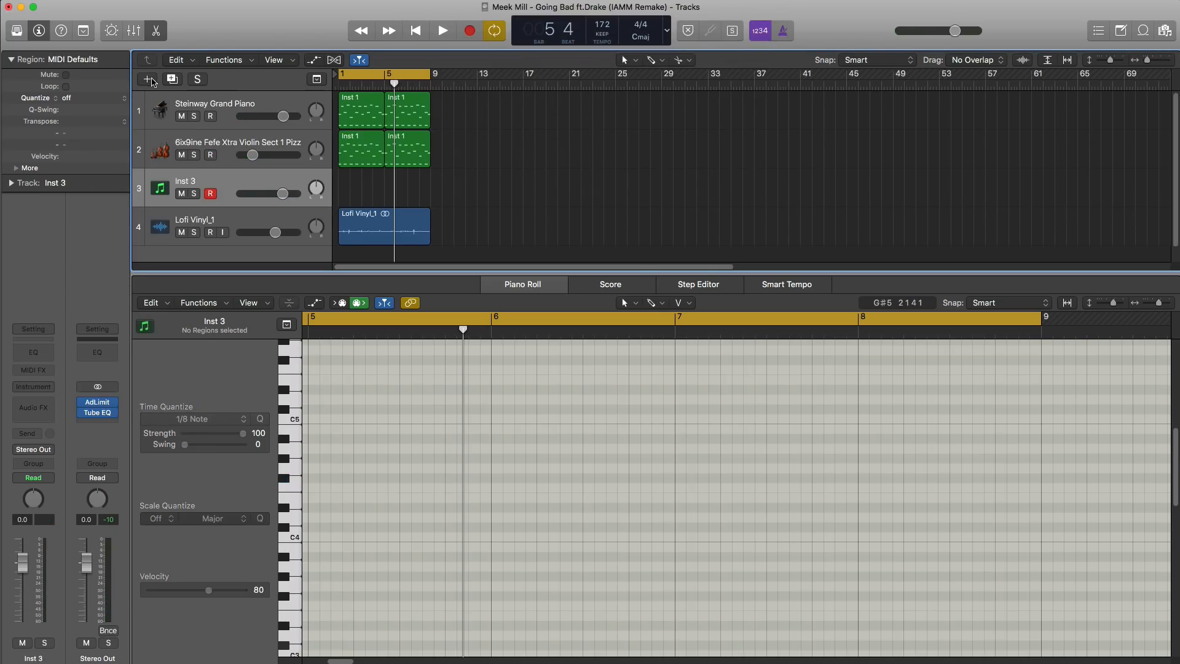
left_click_drag(188, 207, 237, 245)
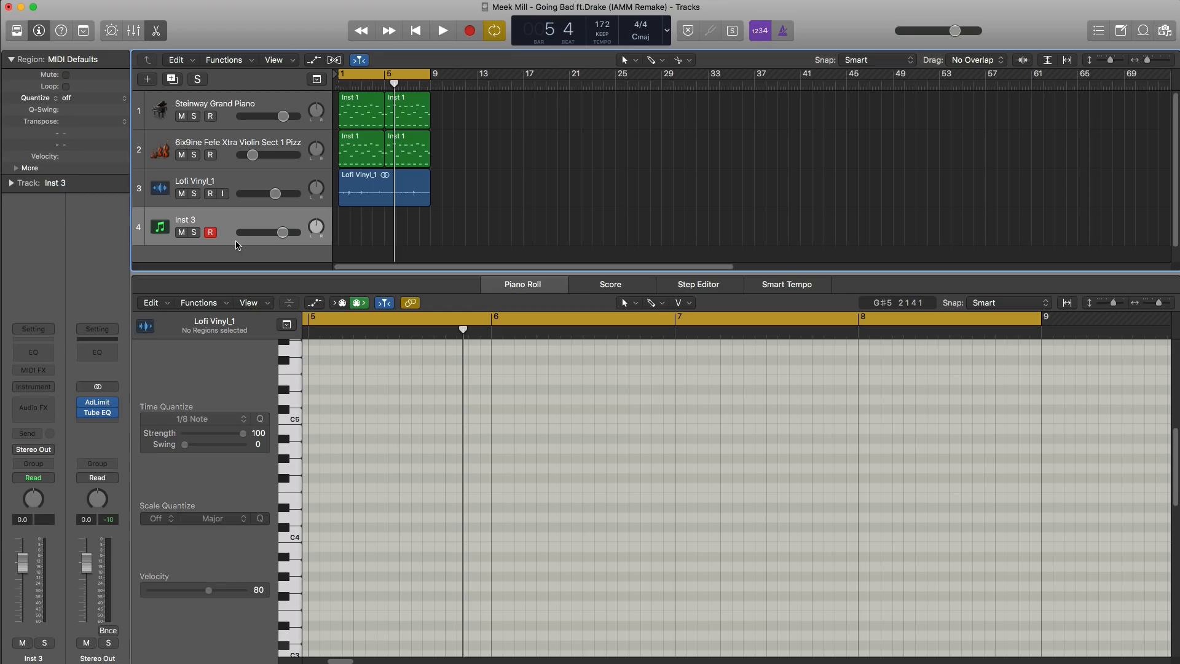
Step: Load an EXS24 sampler with the "going bad drum kit" instrument on the new track and close its window
left_click(44, 388)
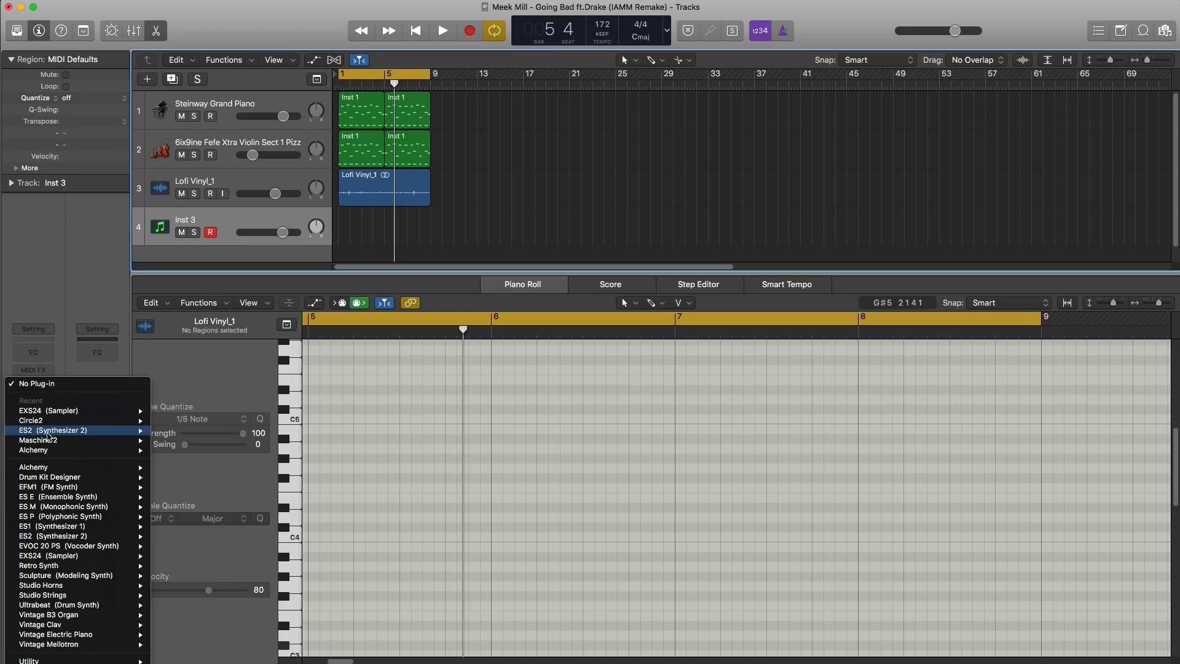
left_click(67, 410)
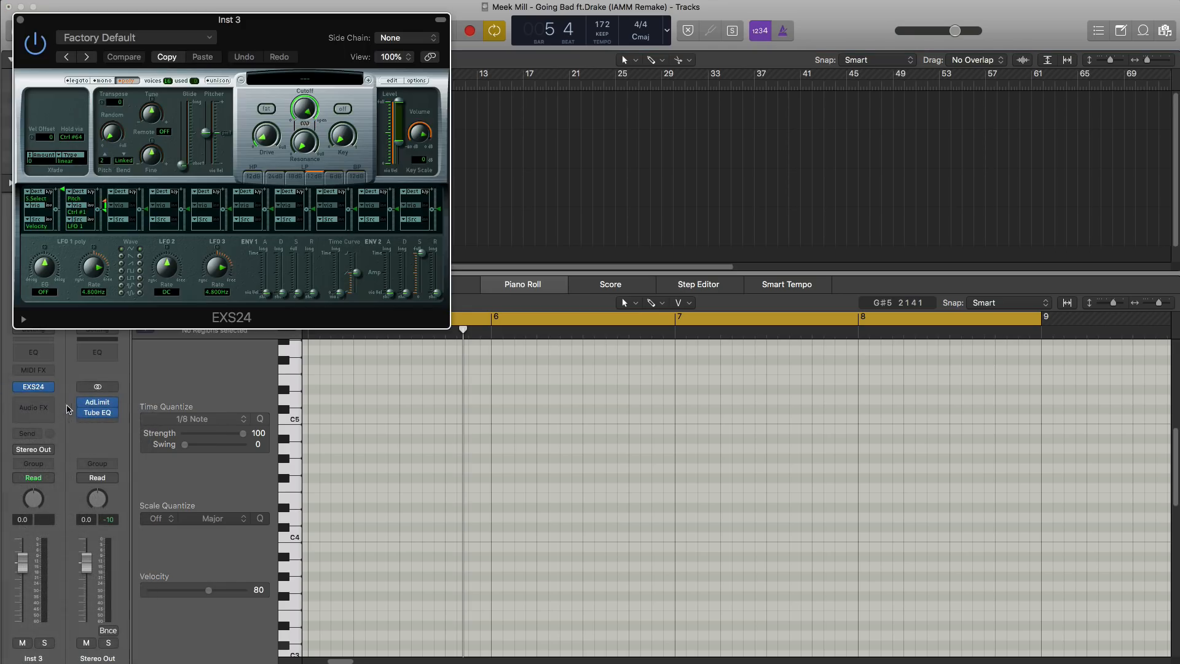
left_click(307, 80)
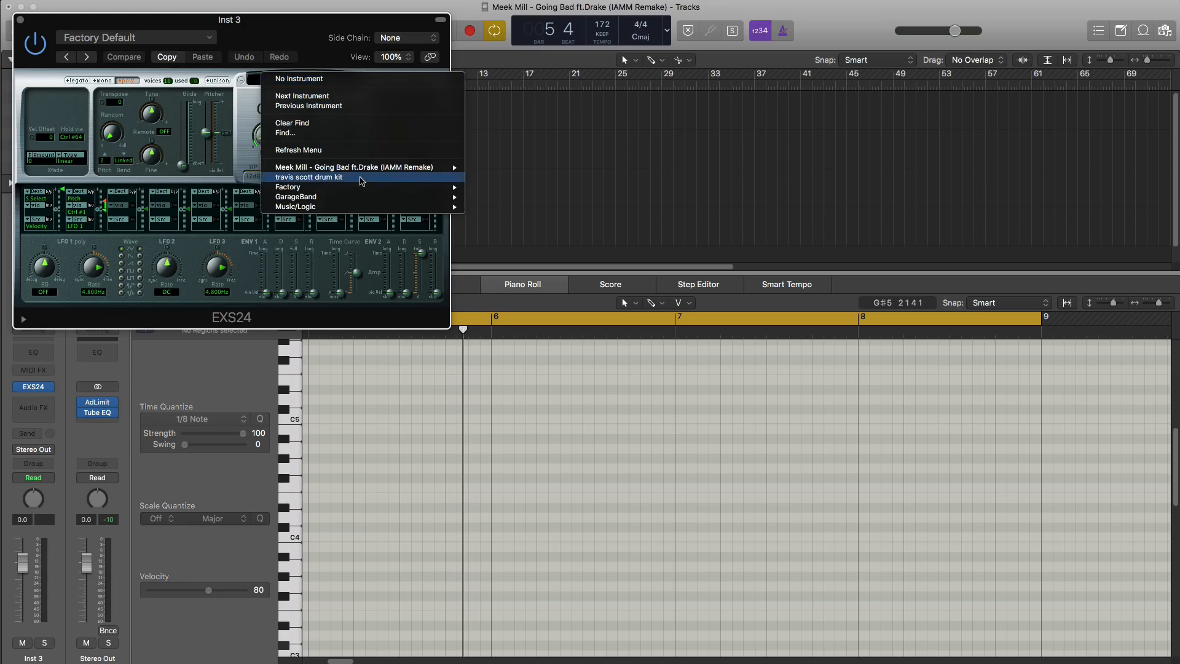
mouse_move(372, 168)
left_click(490, 170)
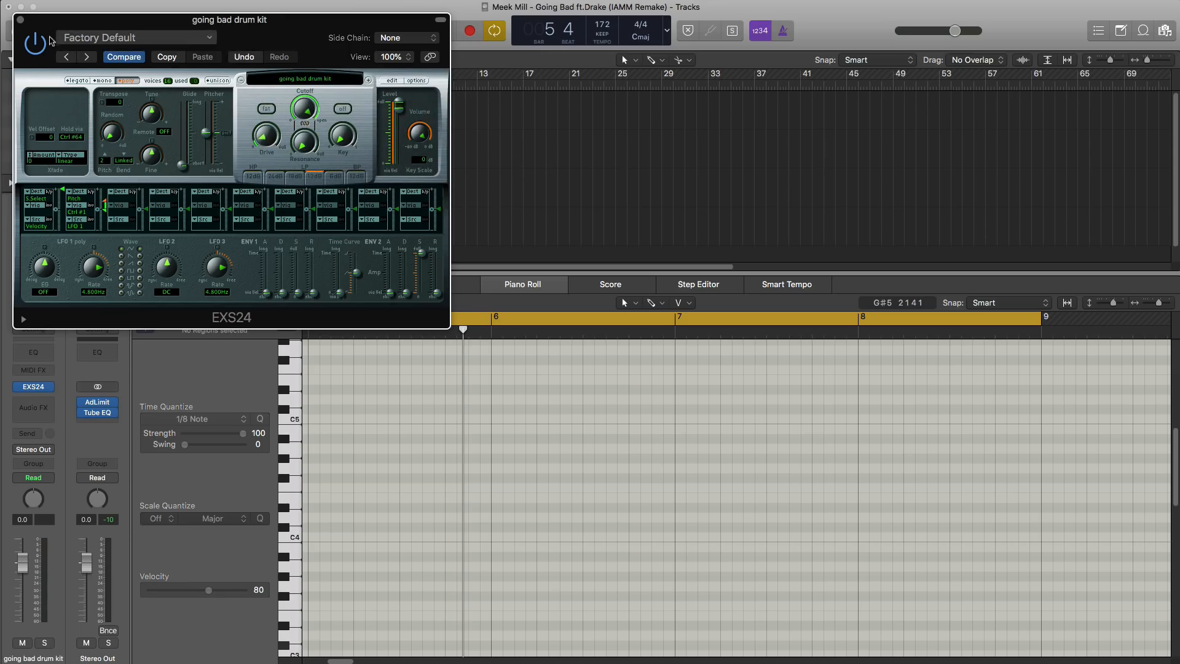
left_click(20, 19)
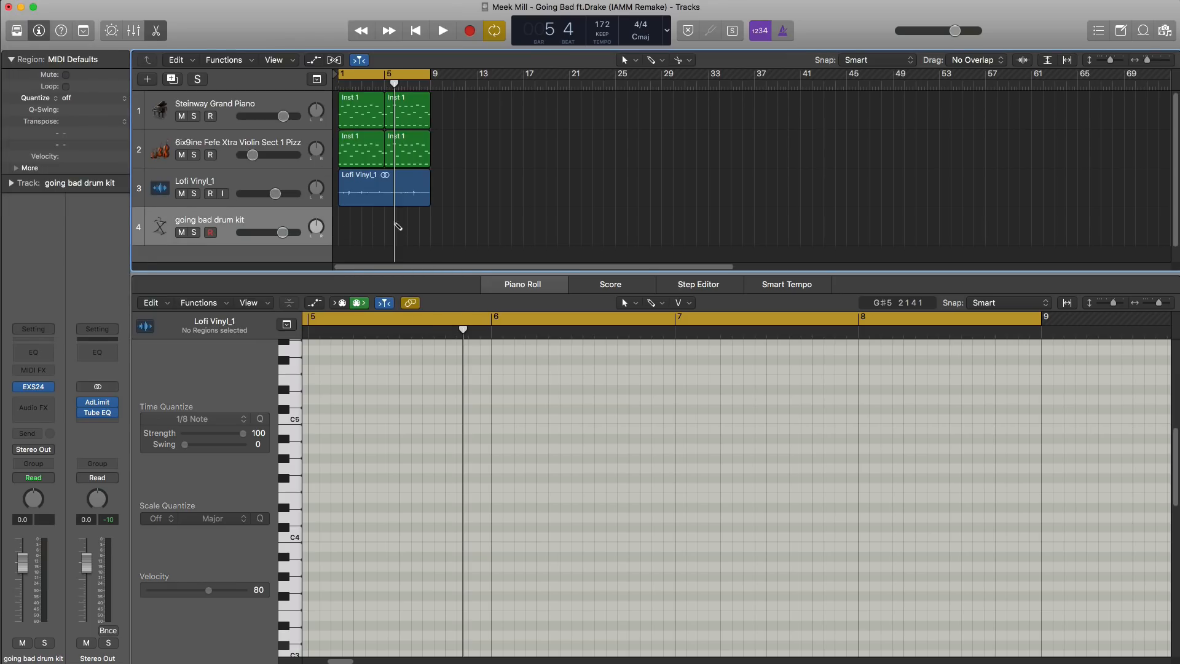
Step: Set the cycle range to bars 5–9 and create an empty four-bar region there on the drum kit track
left_click(400, 74)
left_click_drag(387, 75, 427, 86)
left_click(393, 231, "super")
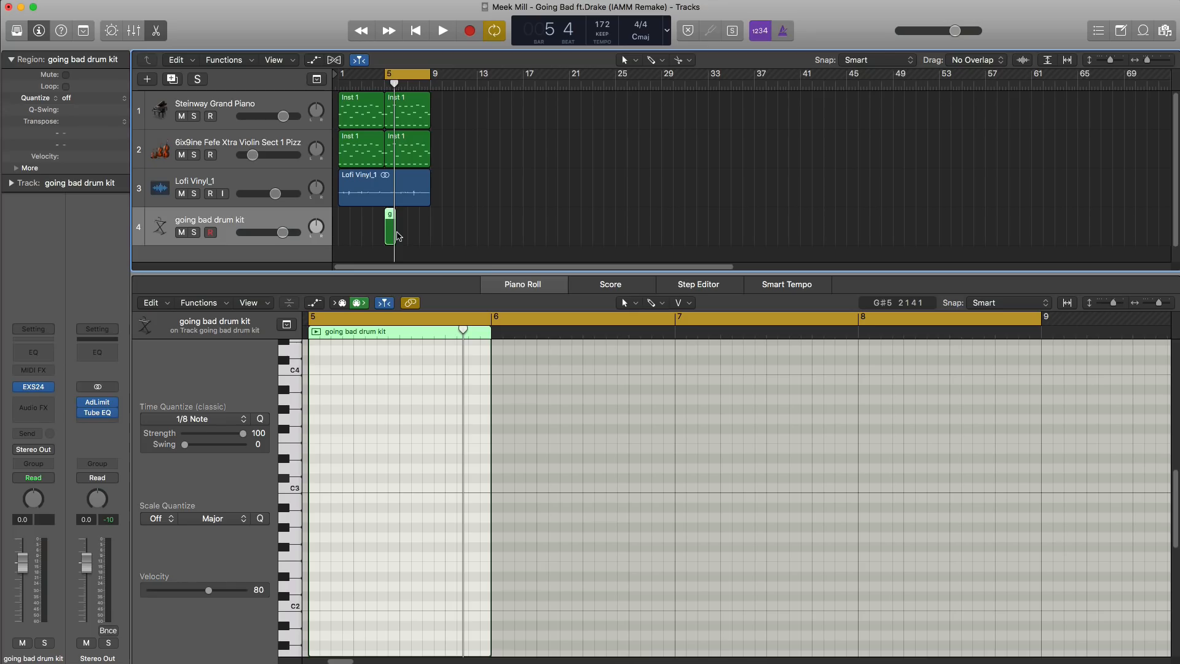
left_click_drag(393, 232, 430, 231)
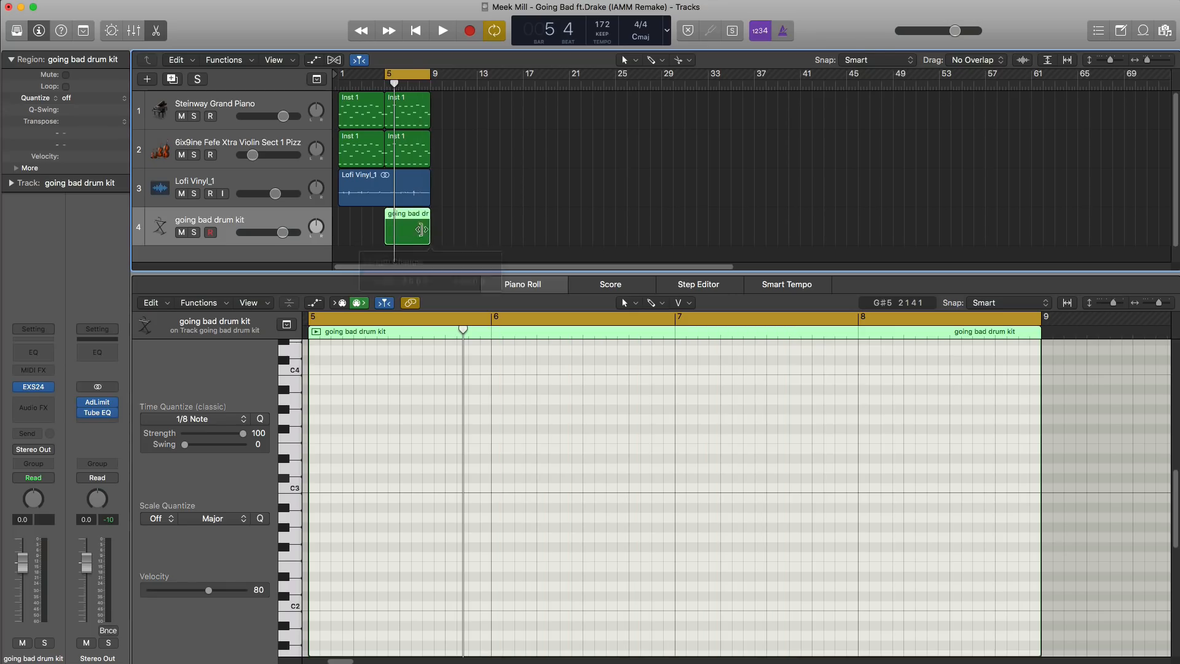
Step: Brush one bar of eighth notes on C#3 across bar 5 of the empty drum kit region
key("e")
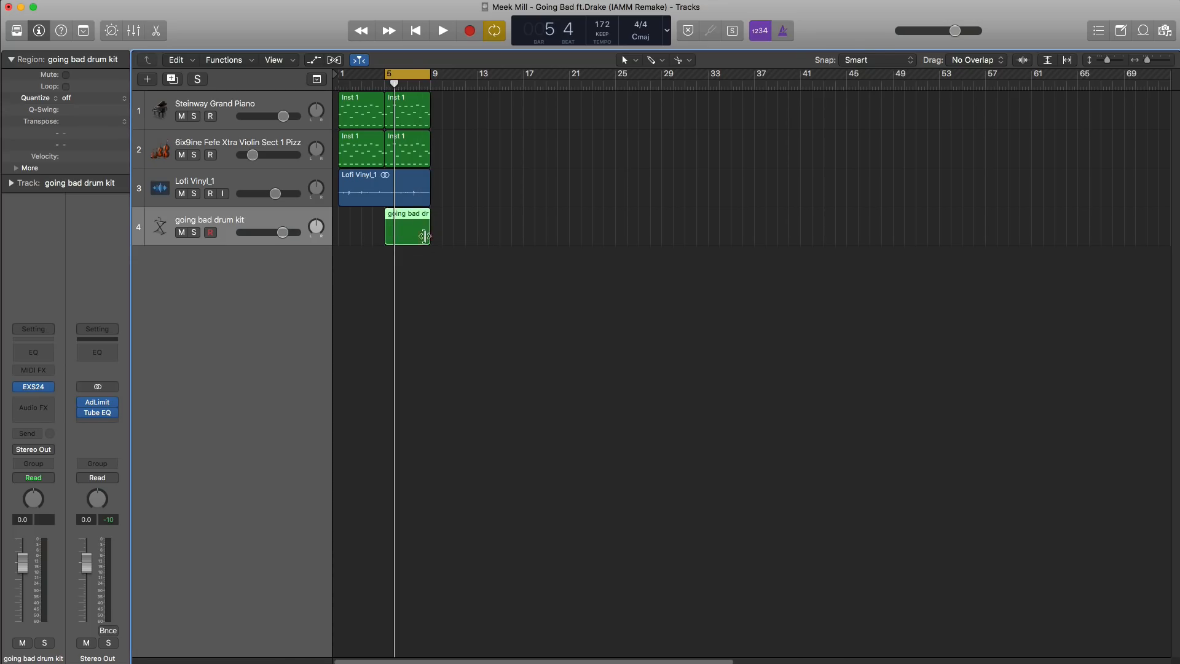
key("e")
left_click(652, 307)
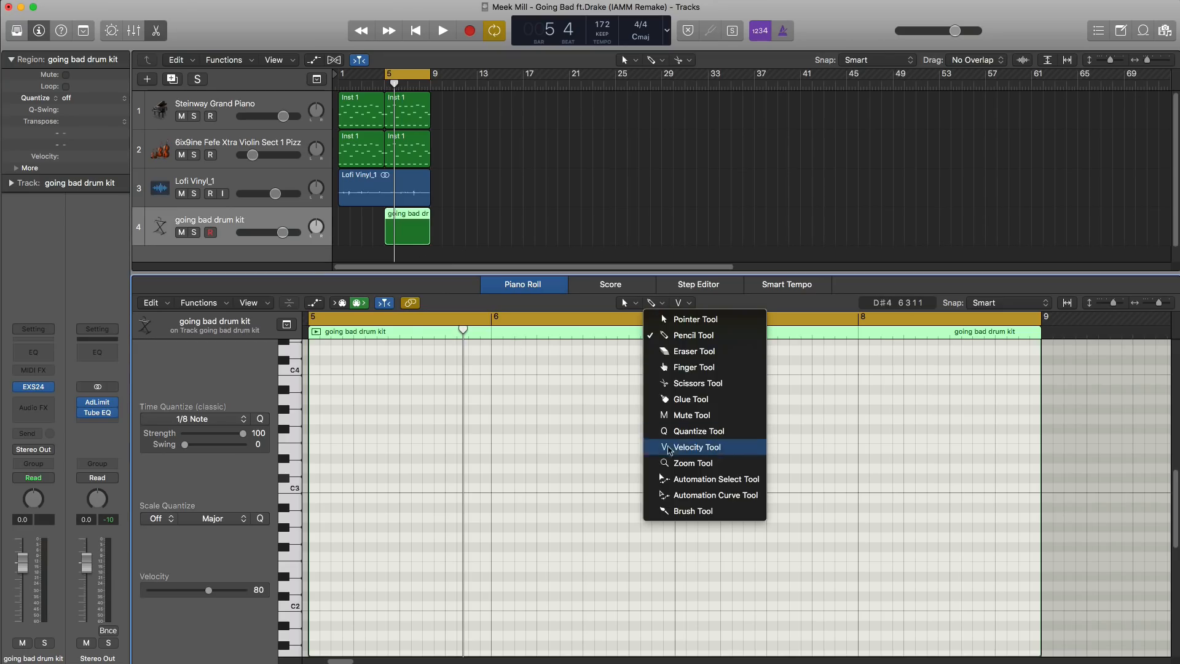
left_click(687, 510)
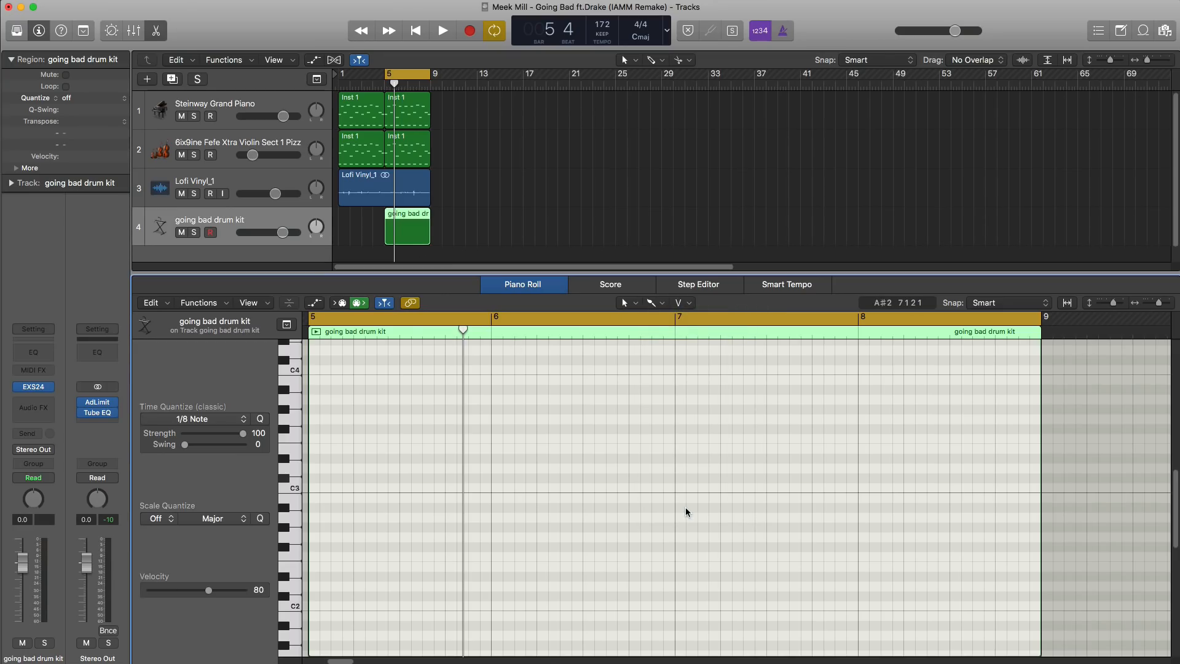
left_click_drag(320, 478, 379, 483)
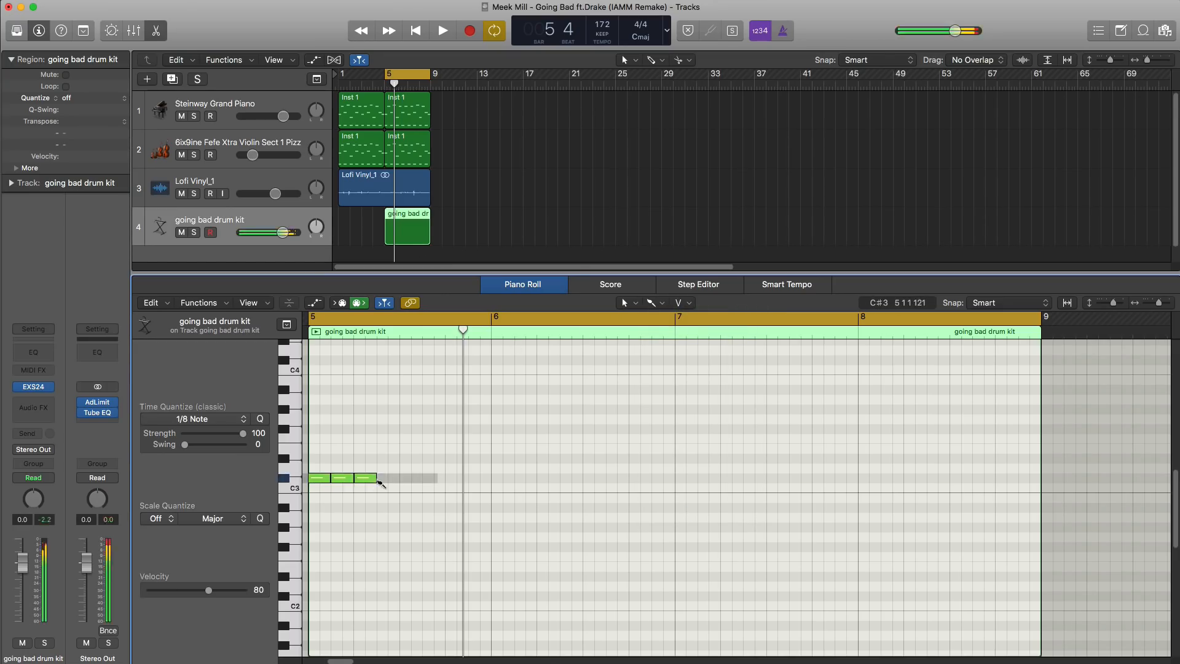
Step: Select the bar 5 notes and repeat them three times to fill the region through bar 8
left_click_drag(526, 495, 319, 452)
key("super+r")
key("super+r")
key("super+r")
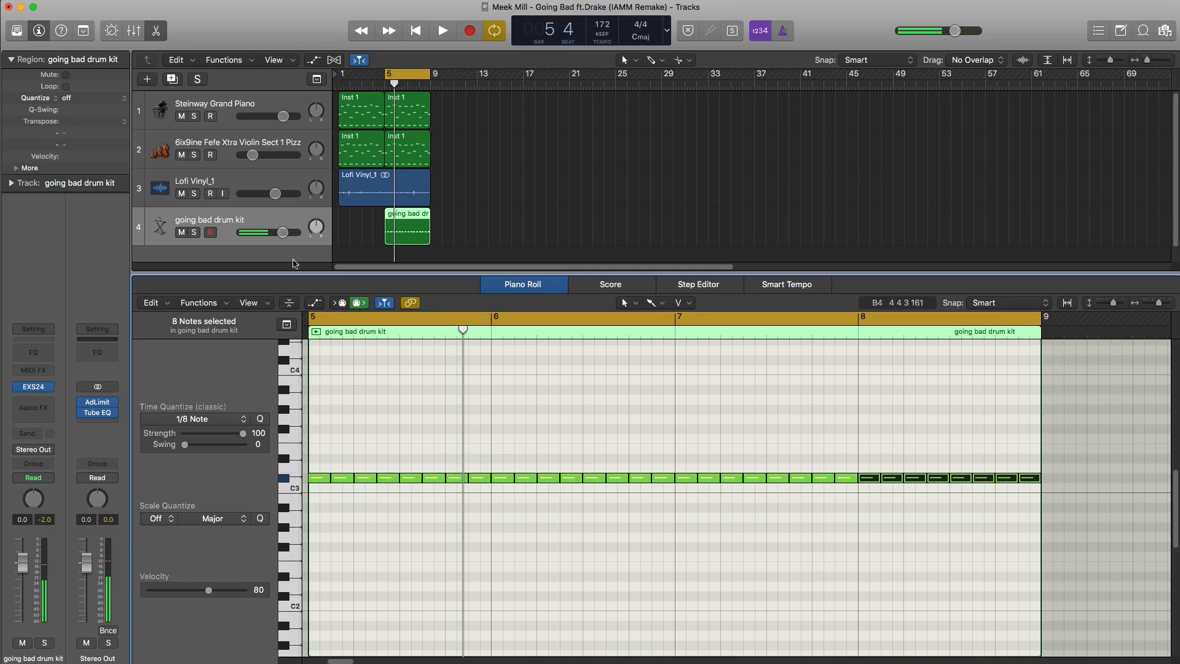
Step: Lower the drum kit track's volume to -11.6 dB while playing back the loop
left_click_drag(281, 239, 261, 233)
key("space")
left_click(260, 236)
key("space")
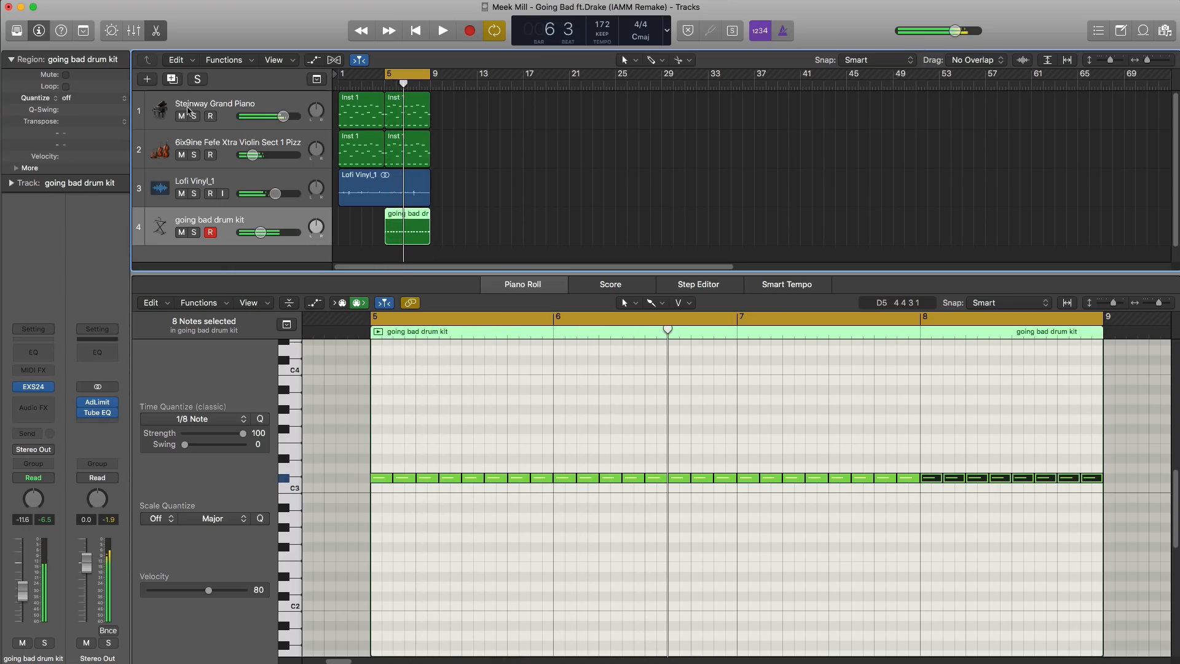
Step: Duplicate the drum kit track with its settings and create an empty four-bar region at bars 5–9 on it
left_click(173, 81)
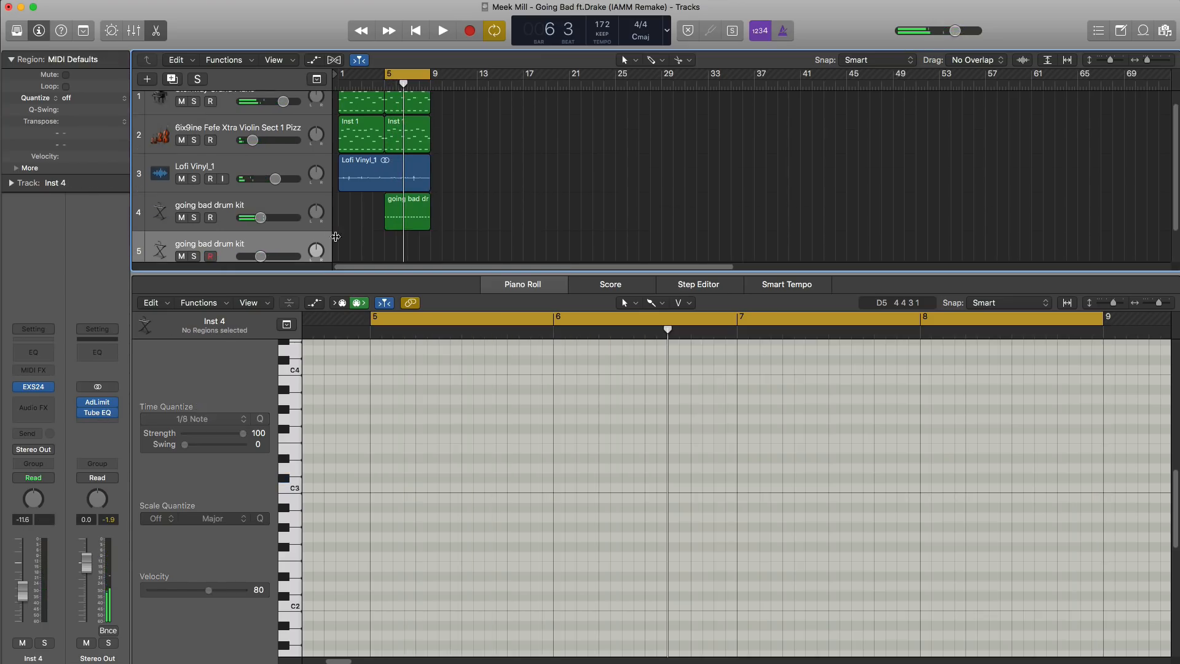
left_click(388, 251)
left_click_drag(395, 257, 430, 254)
key("space")
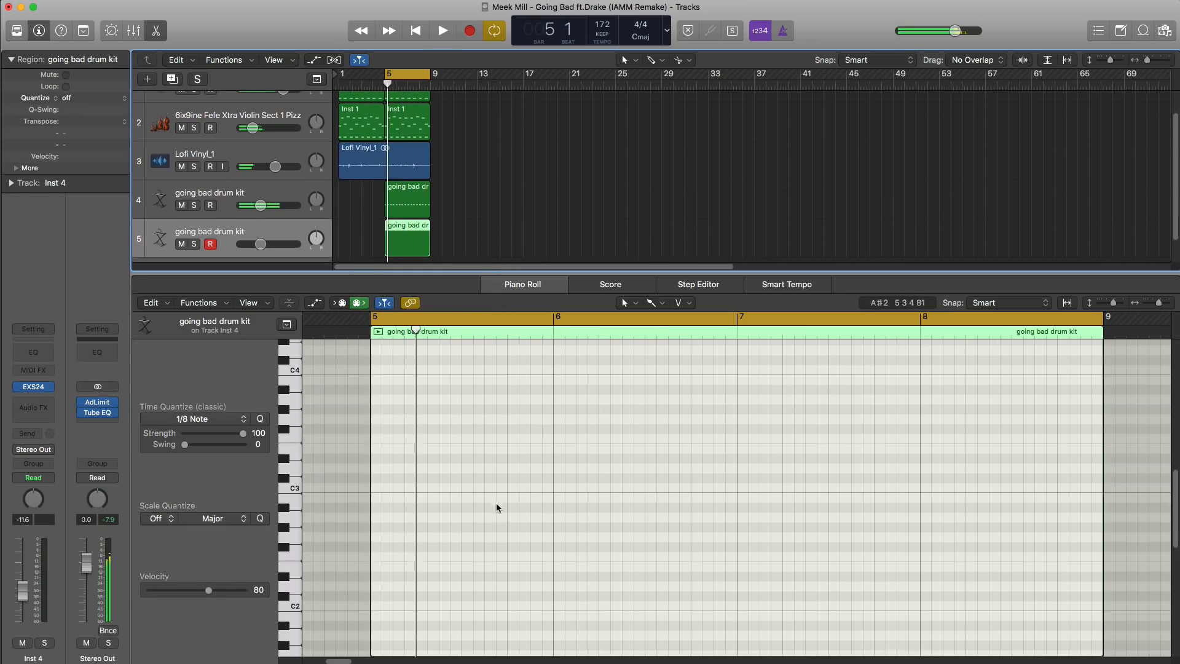
Step: Place a D#3 note on beat 3 of each of the four bars and set that track's volume to -4.2 dB
left_click(471, 460)
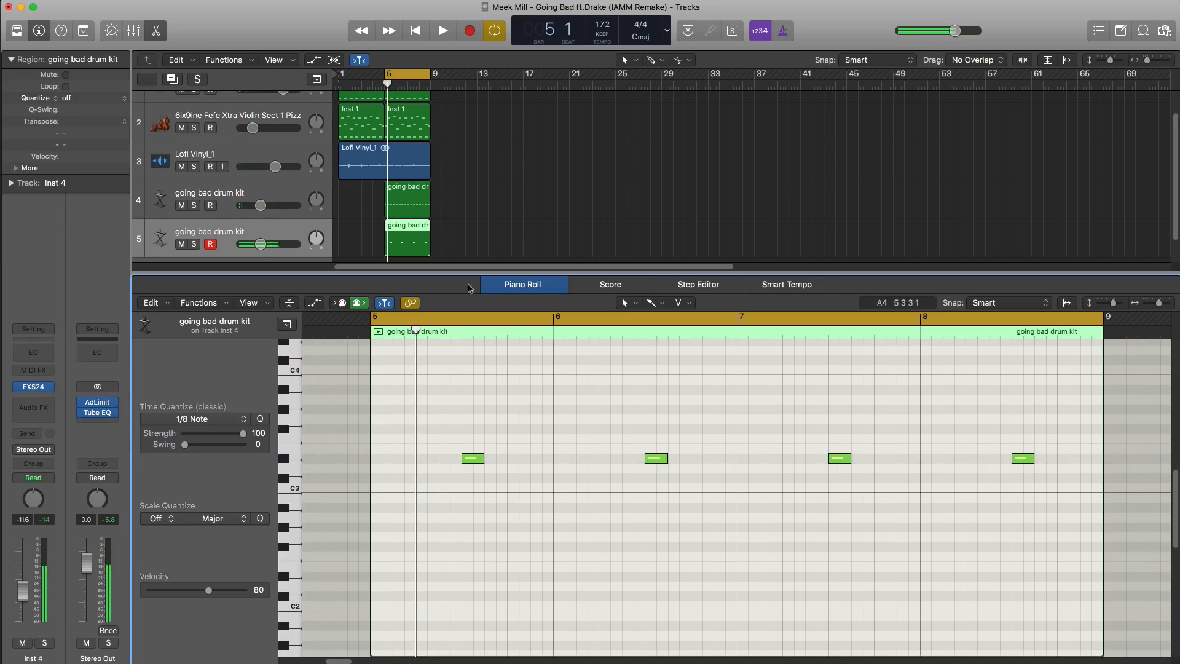
left_click(265, 245, "alt")
key("space")
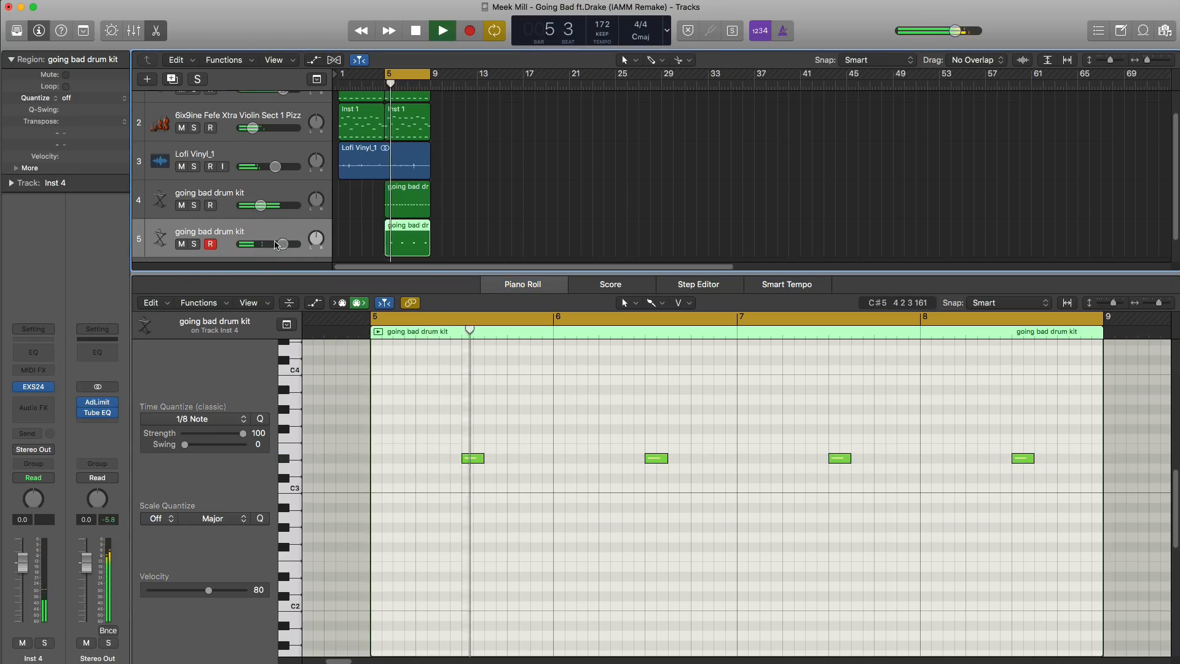
left_click_drag(285, 250, 273, 249)
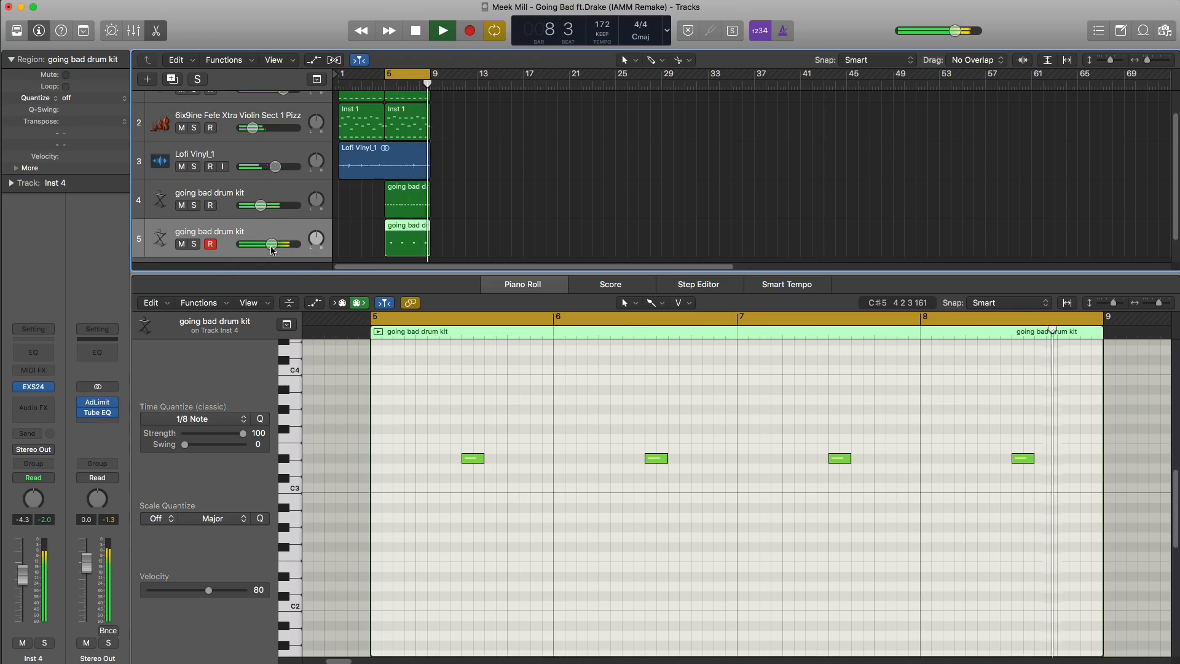
key("space")
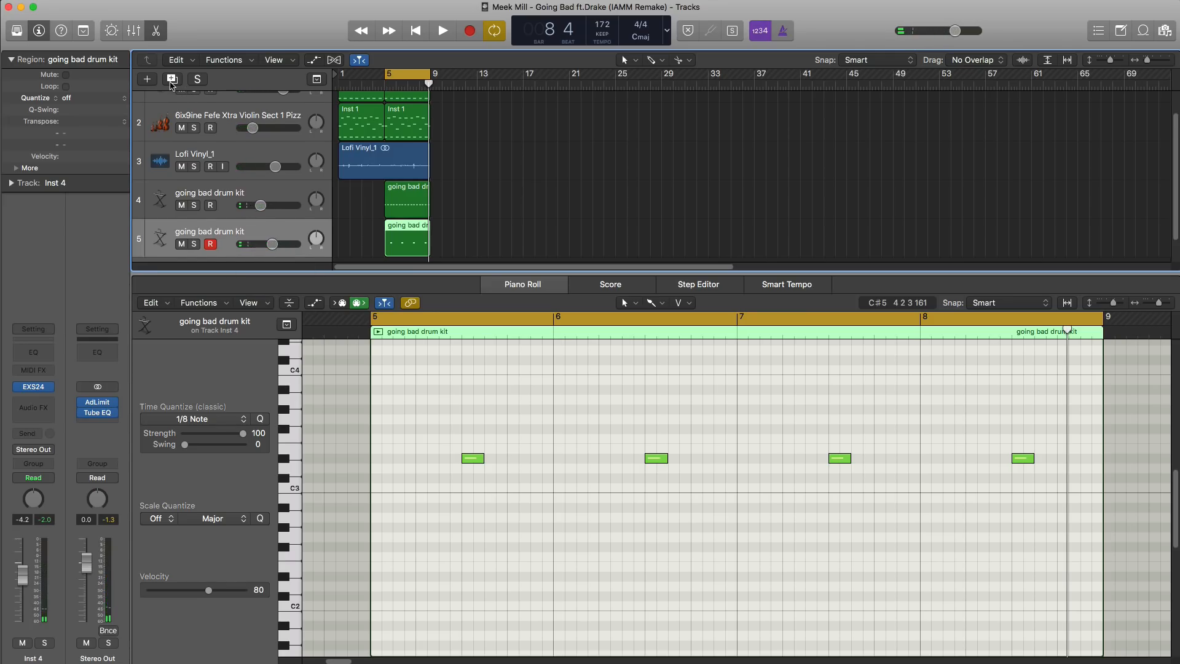
Step: Add another duplicate drum kit track and create an empty region on it spanning bars 5–9
left_click(172, 80)
scroll(395, 246, "down", 2)
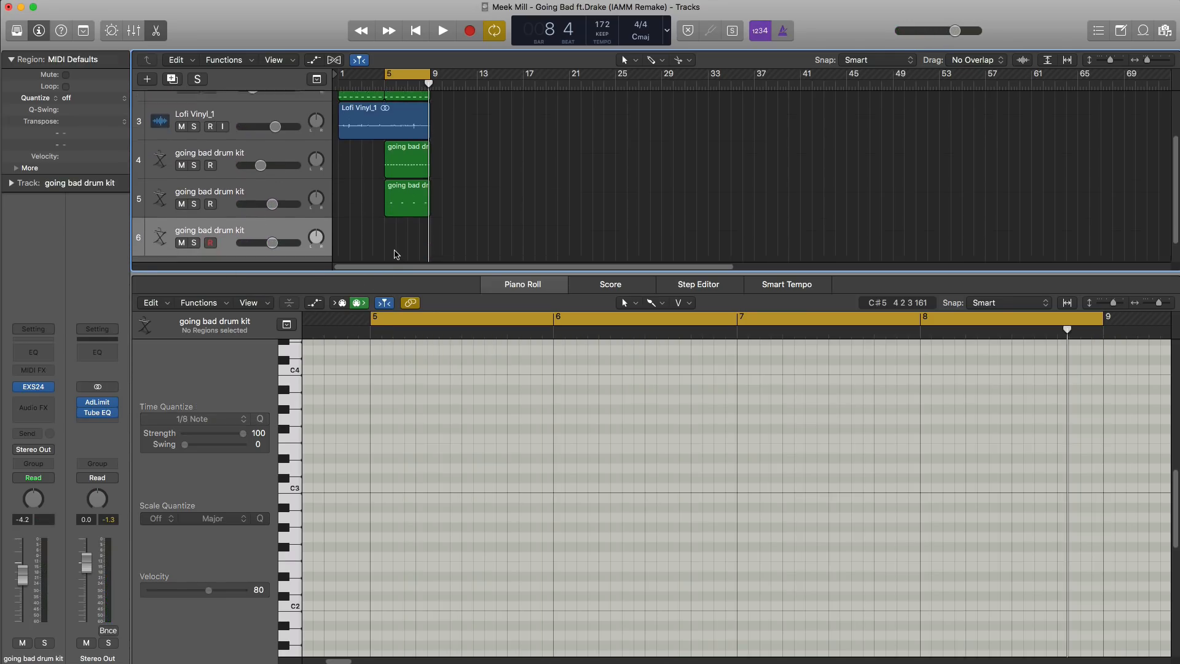
double_click(389, 231)
left_click_drag(396, 231, 429, 233)
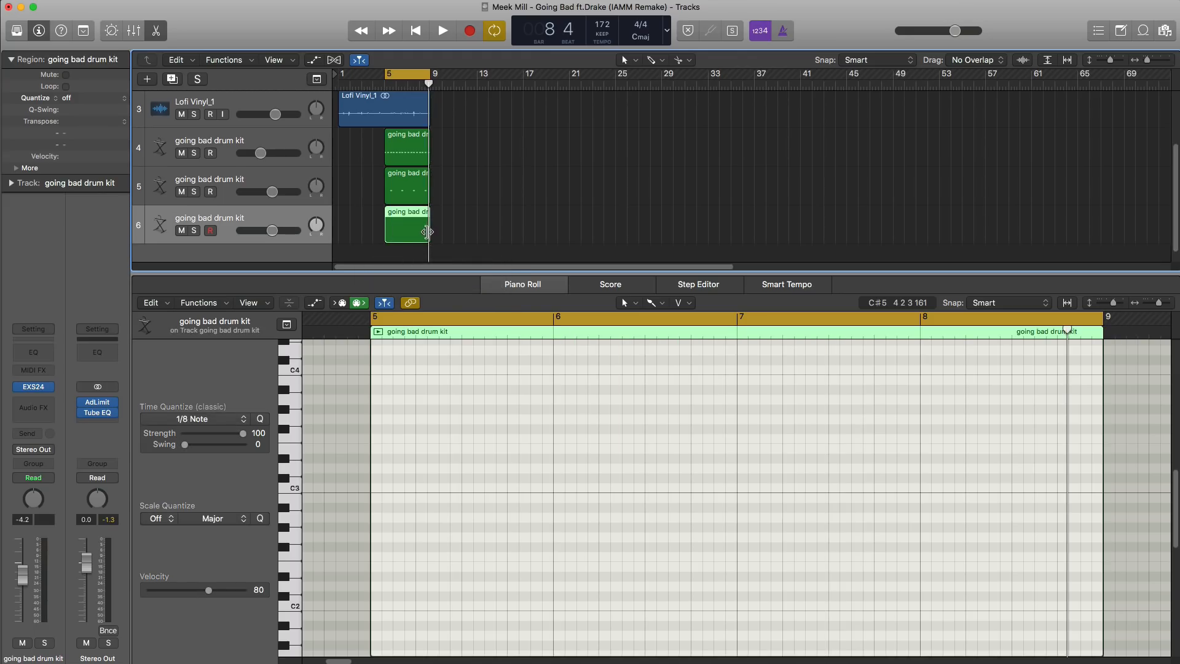
Step: Place B0 notes on beats 1 and 4 of bar 5 and beat 1 of bar 7, auditioning the pattern
scroll(462, 520, "down", 10)
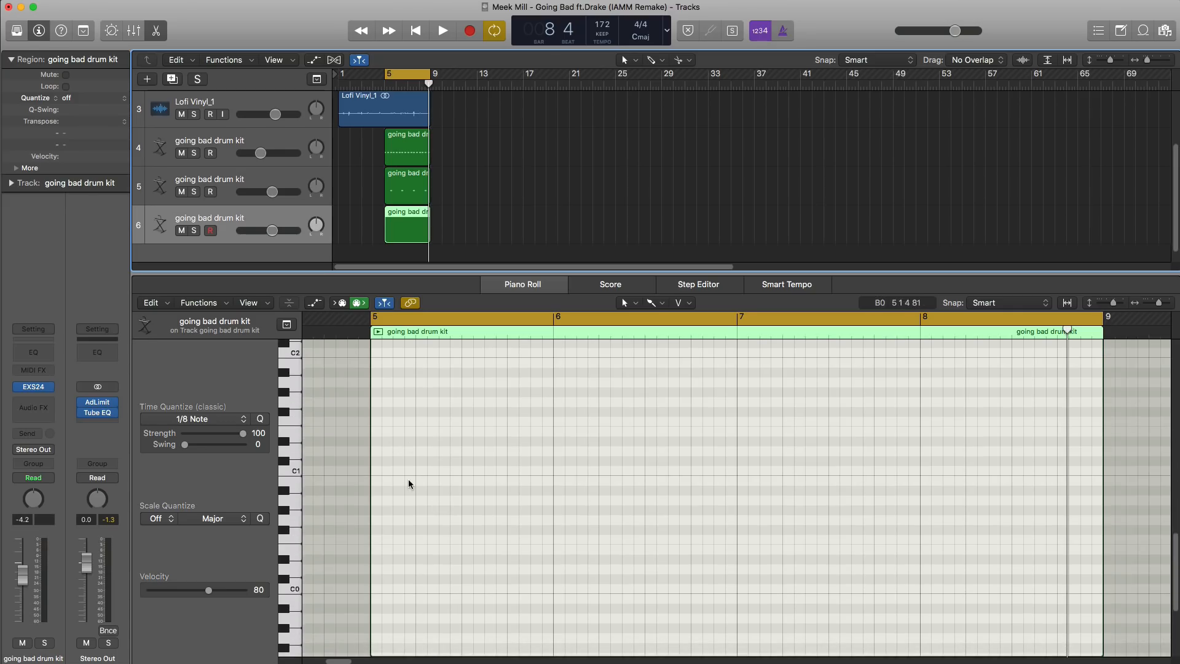
left_click(380, 483)
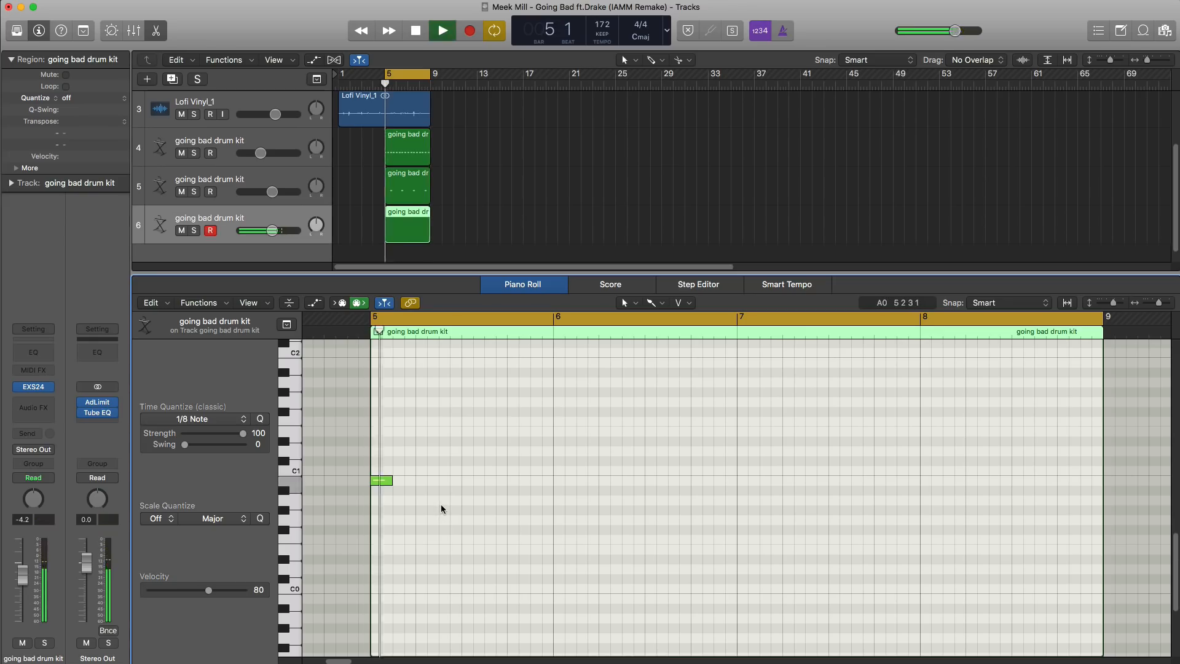
left_click(513, 481)
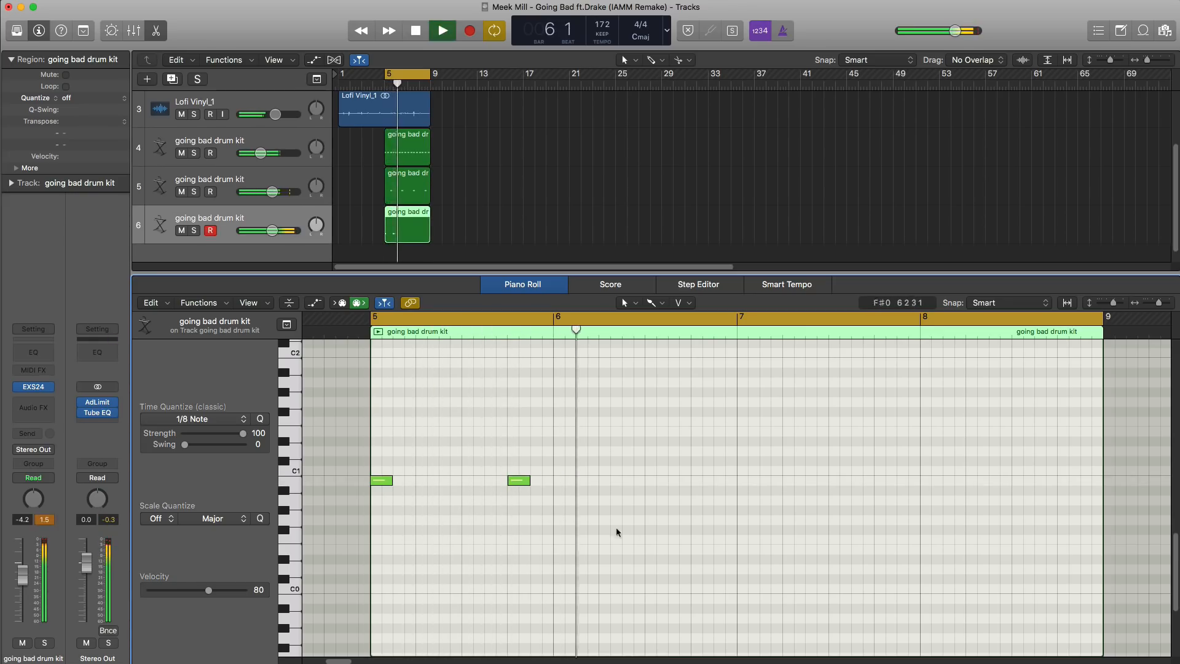
key("space")
left_click(746, 480)
key("space")
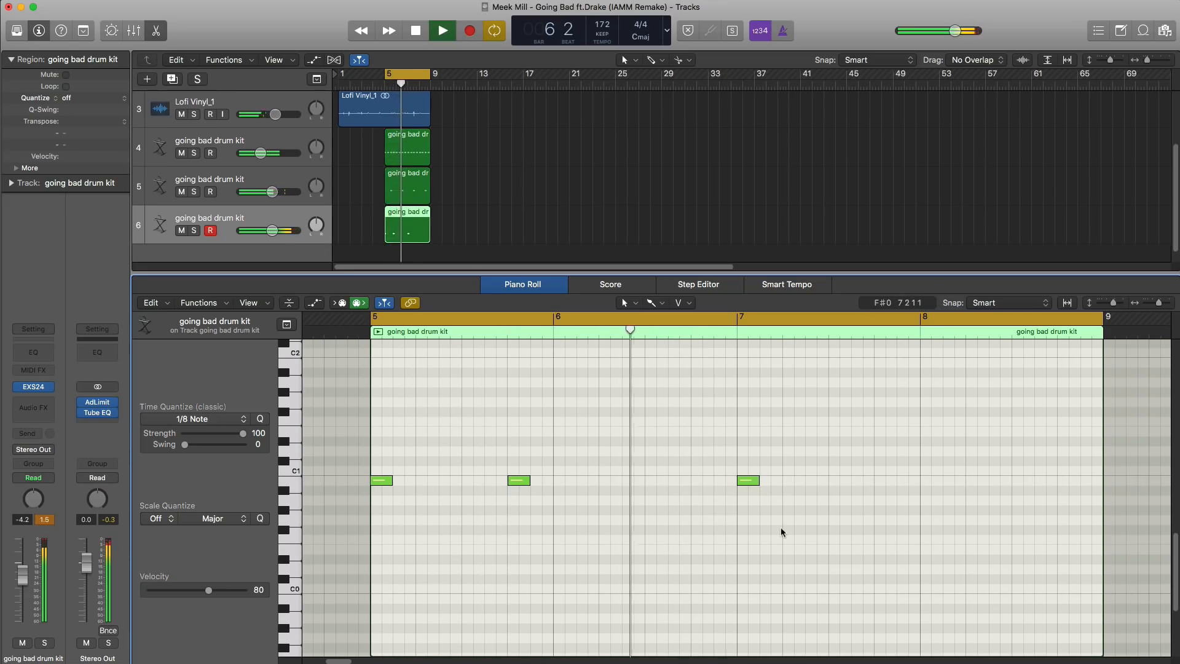
Step: Add a D1 note at 7 2 3 and a B0 note on beat 4 of bar 7, and play the pattern
key("space")
left_click(809, 450)
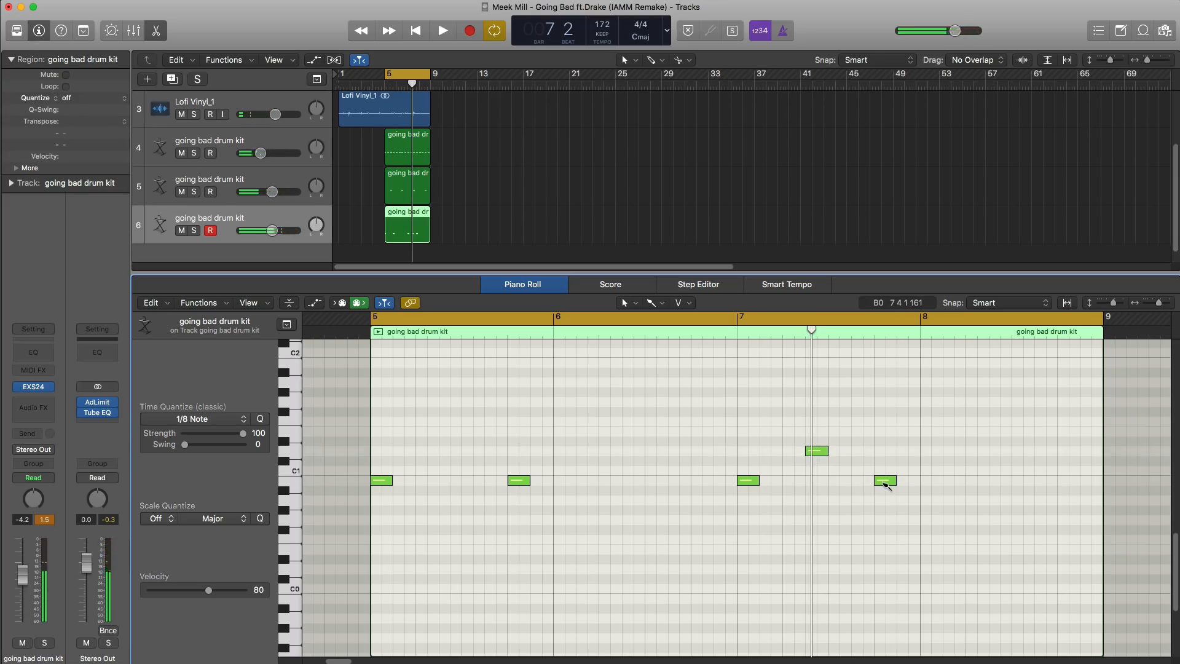
key("space")
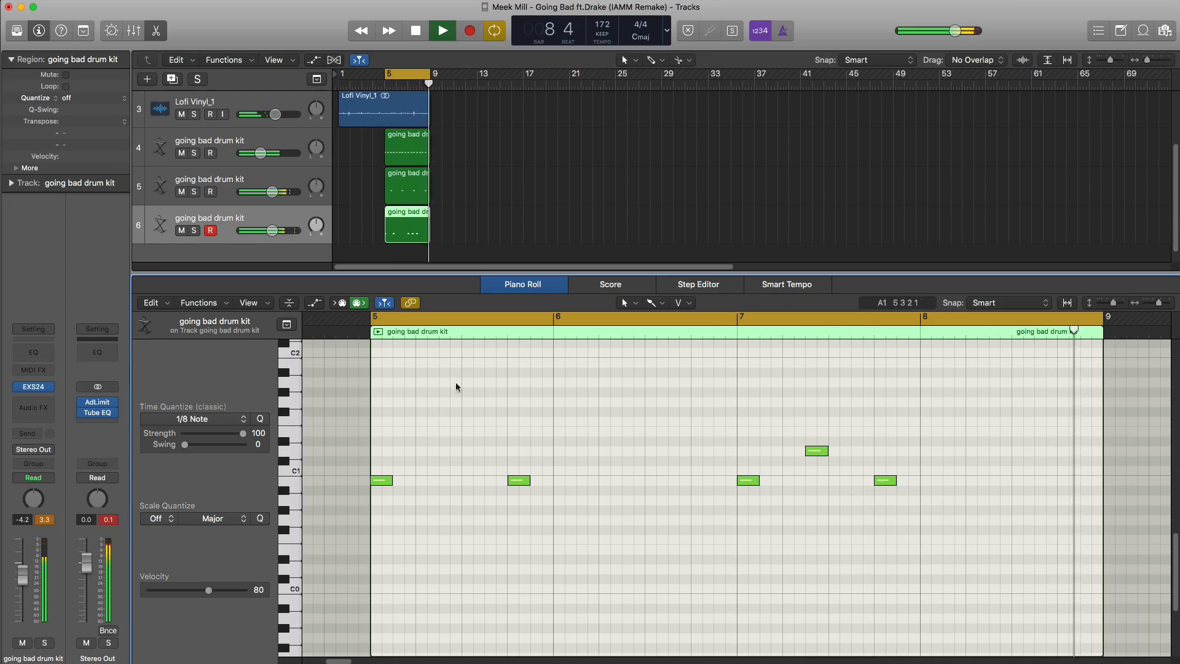
key("space")
Step: Raise track 6's volume to -1.6 dB during playback and close the note editor
left_click(38, 389)
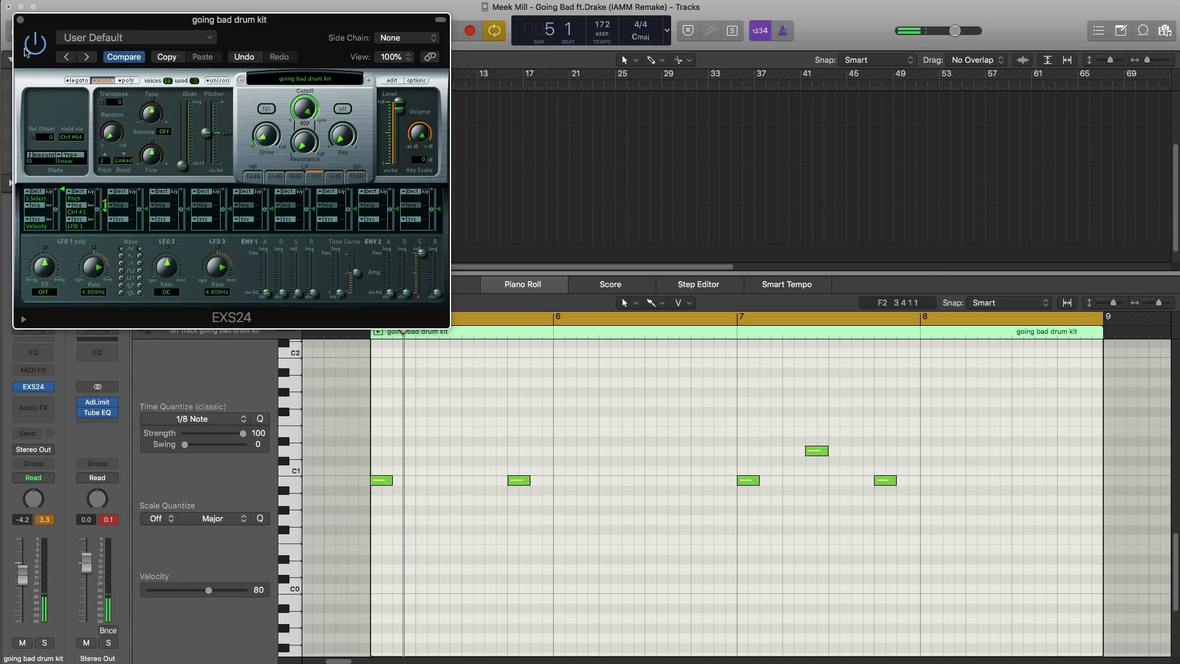
left_click(20, 20)
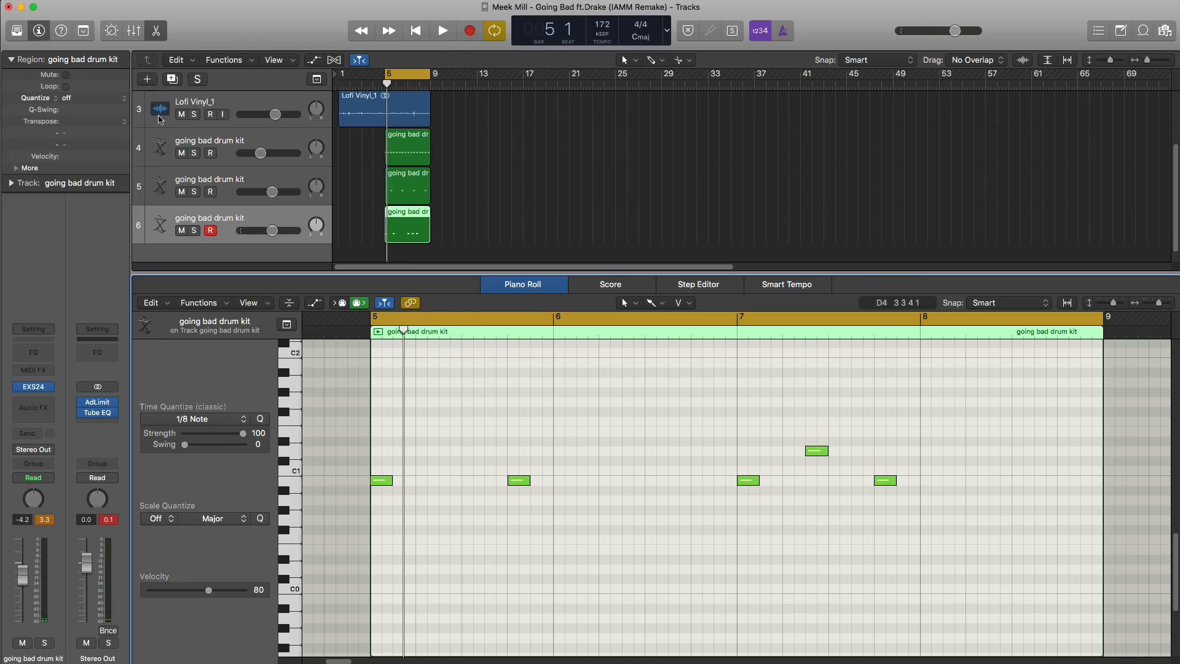
key("space")
left_click_drag(275, 230, 279, 231)
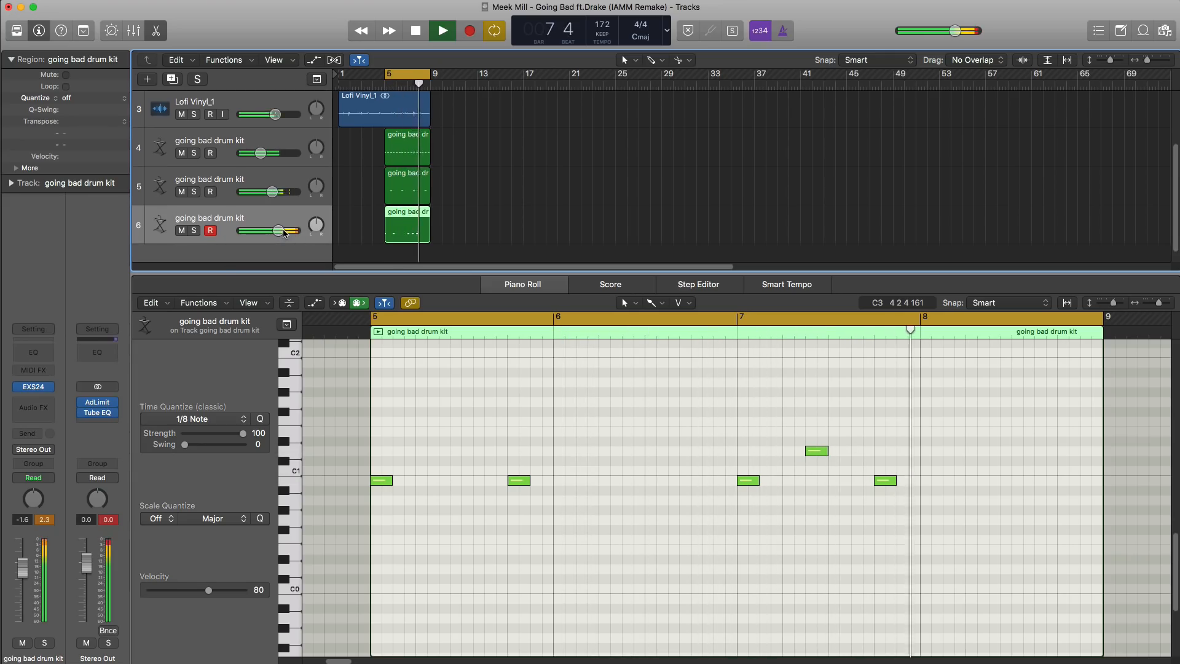
key("e")
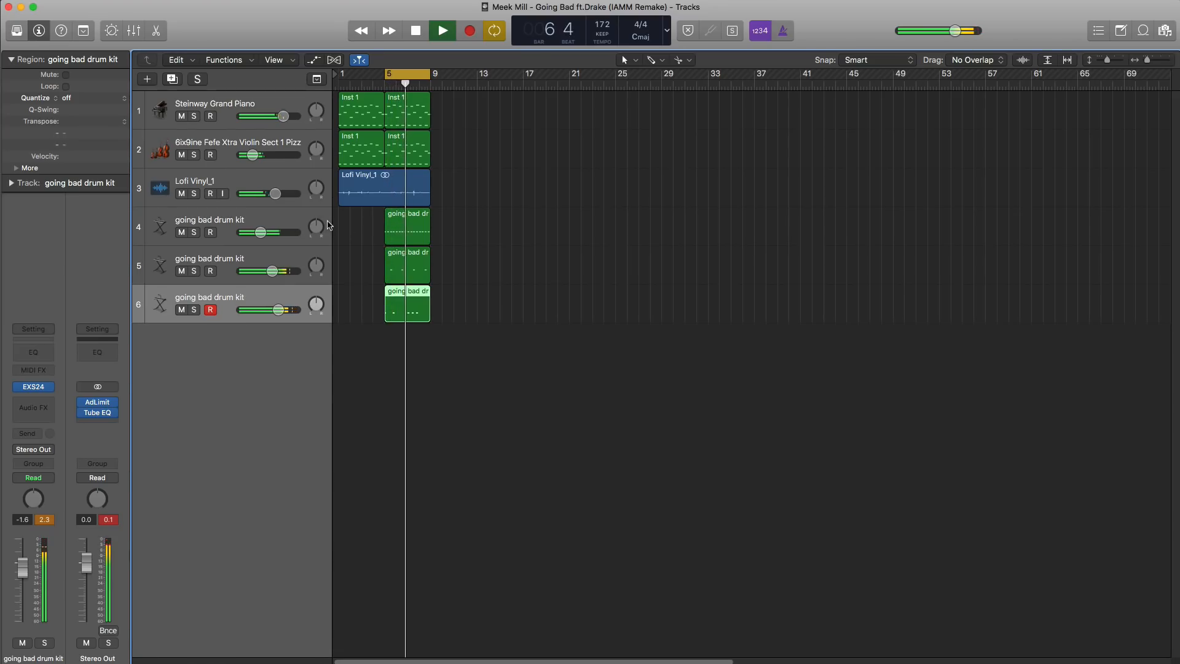
key("space")
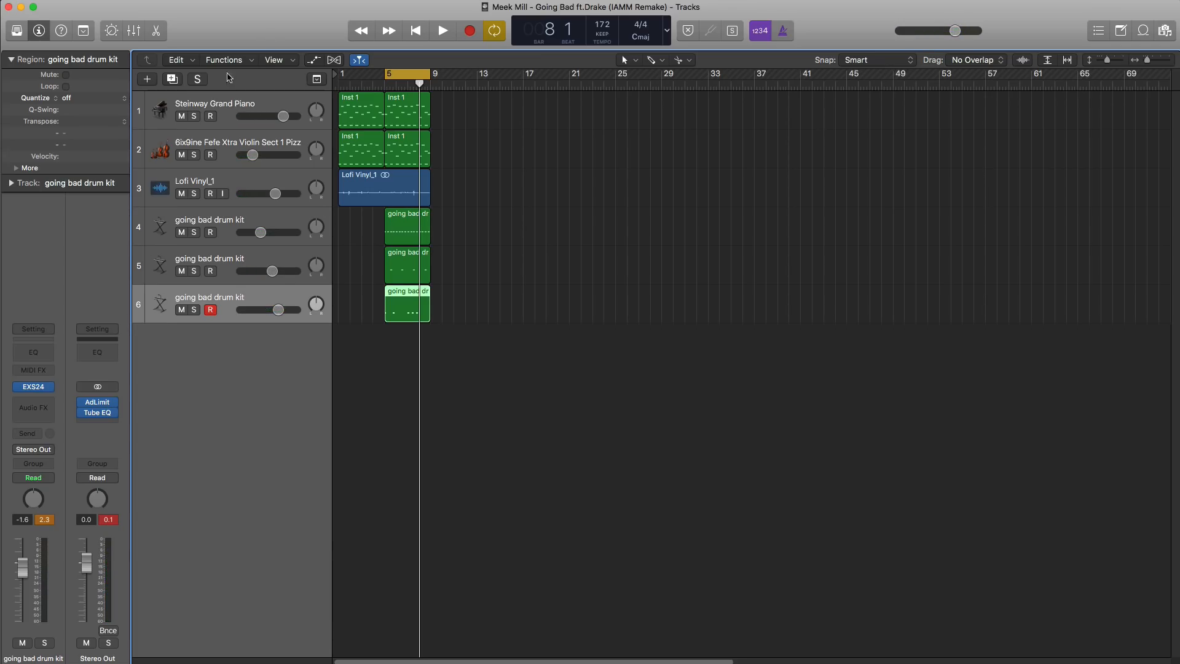
Step: Create a fourth drum kit track with duplicate settings, copy the track 6 region onto it and open the copy for note editing
left_click(176, 81)
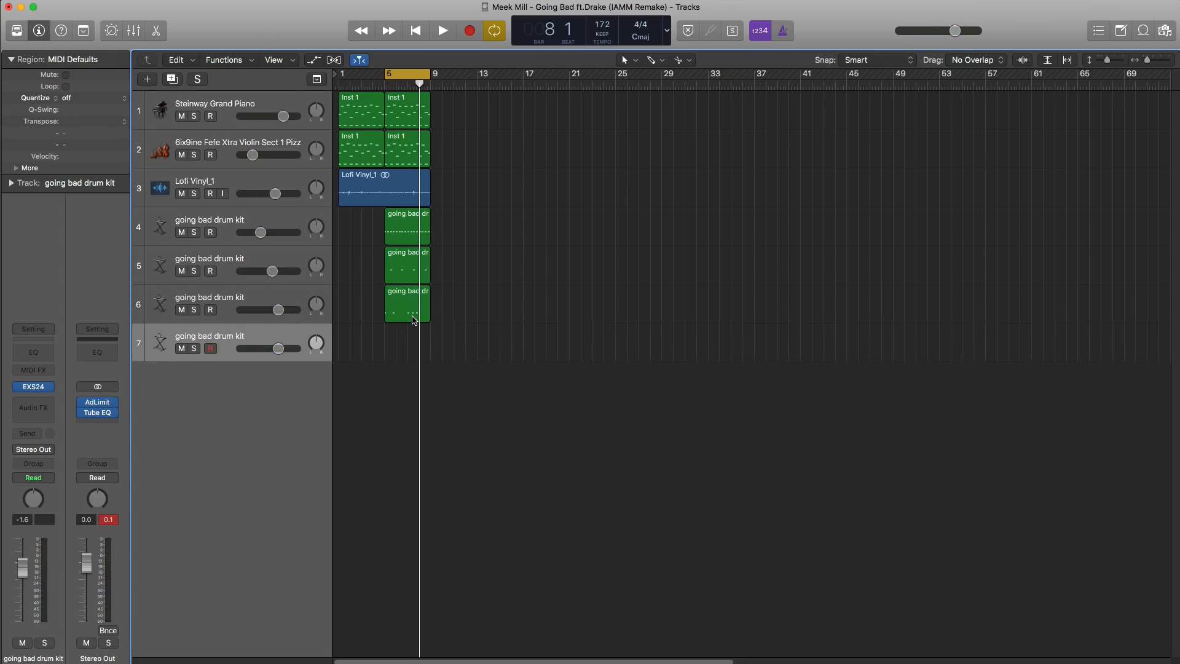
left_click_drag(415, 319, 417, 342)
double_click(415, 346)
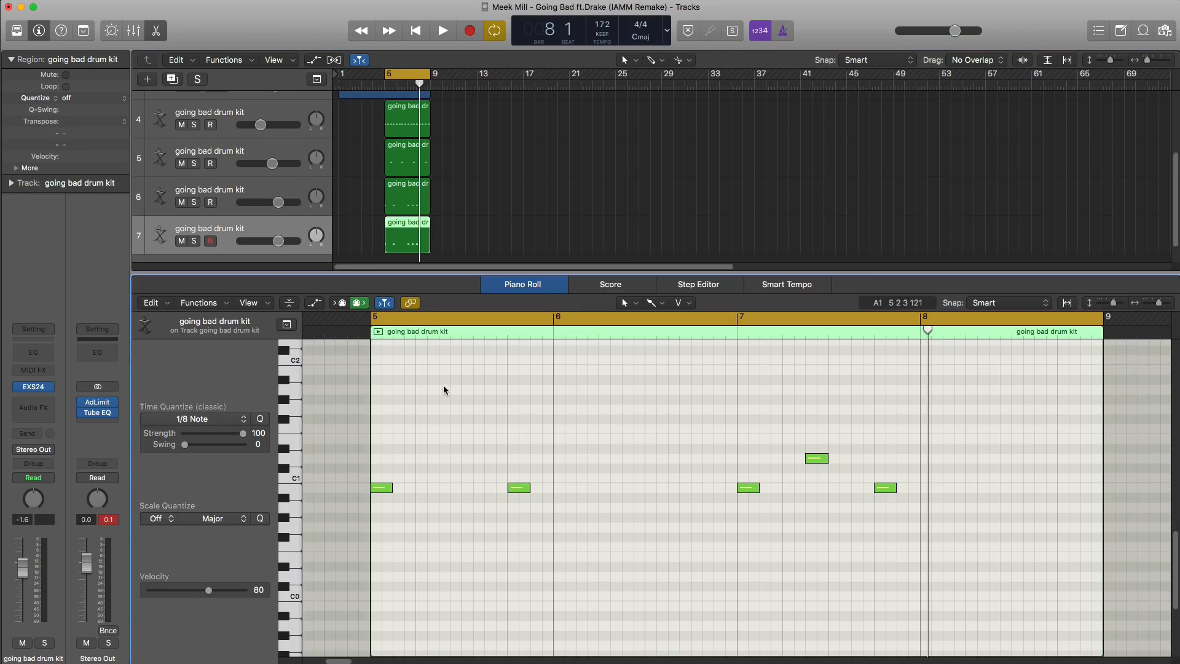
Step: Move the copied region's D1 note to B0 and transpose all five notes up two octaves to B2
left_click_drag(816, 466, 812, 488)
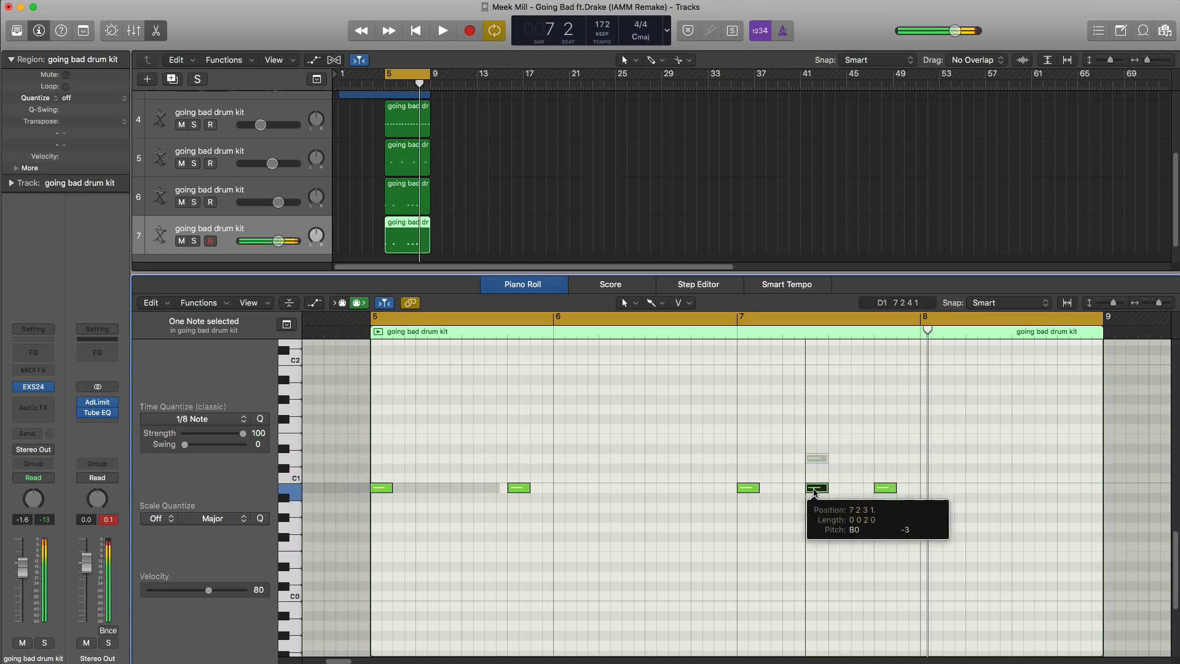
left_click_drag(910, 514, 373, 473)
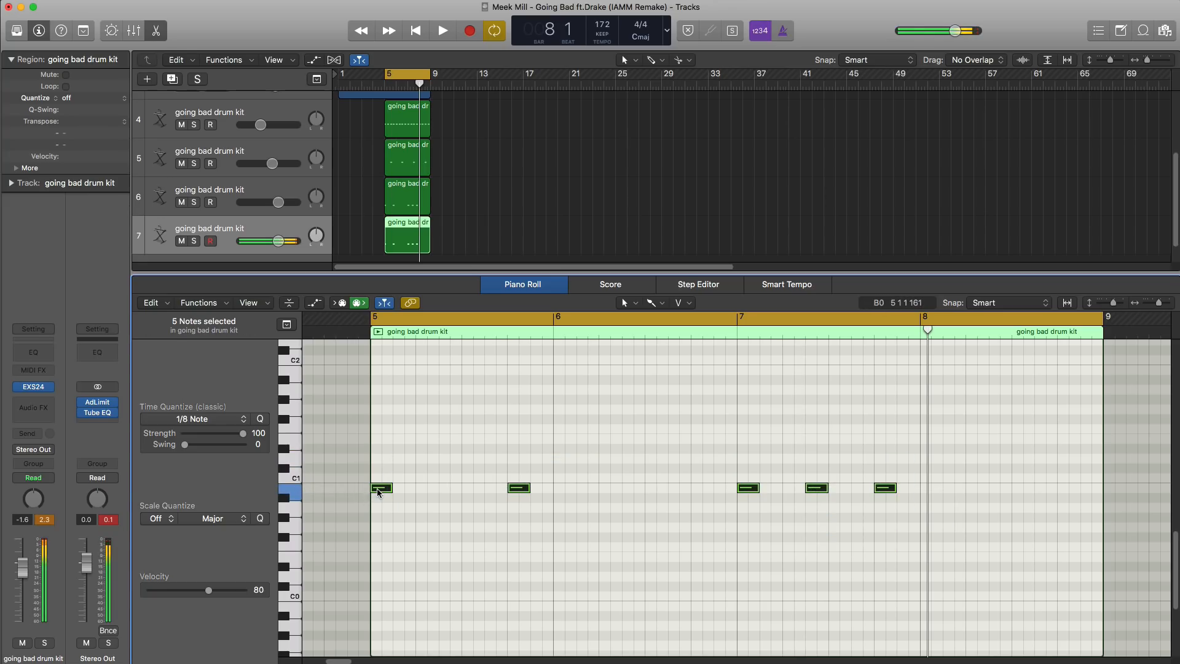
key("alt+shift+Up")
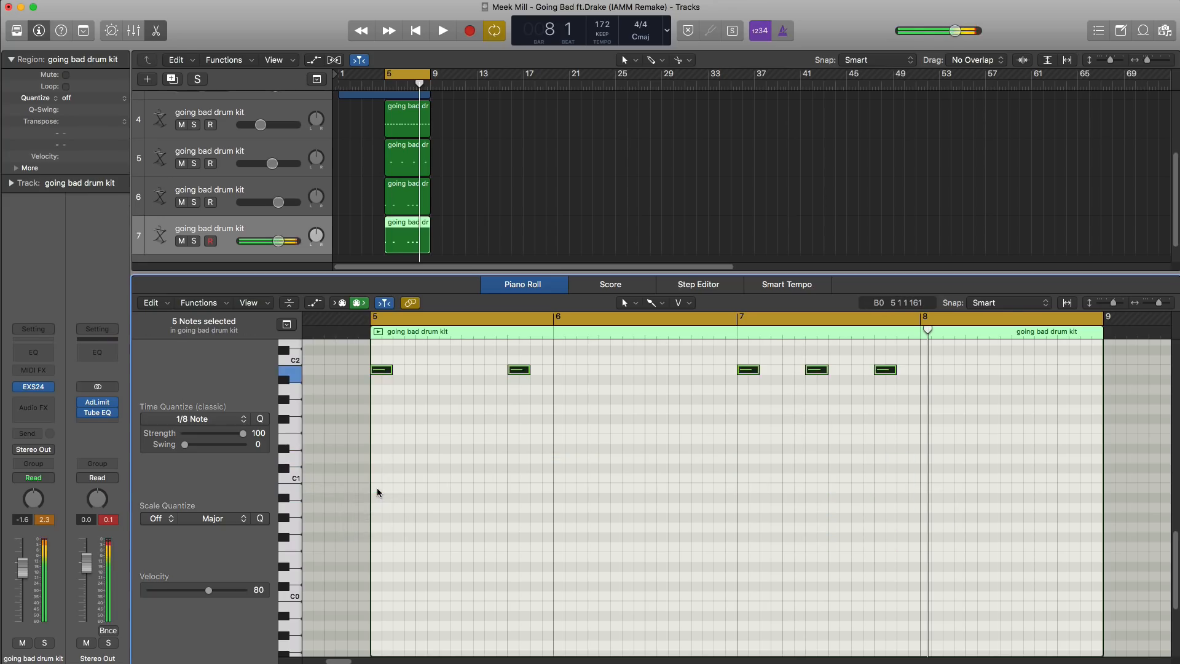
scroll(479, 485, "up", 5)
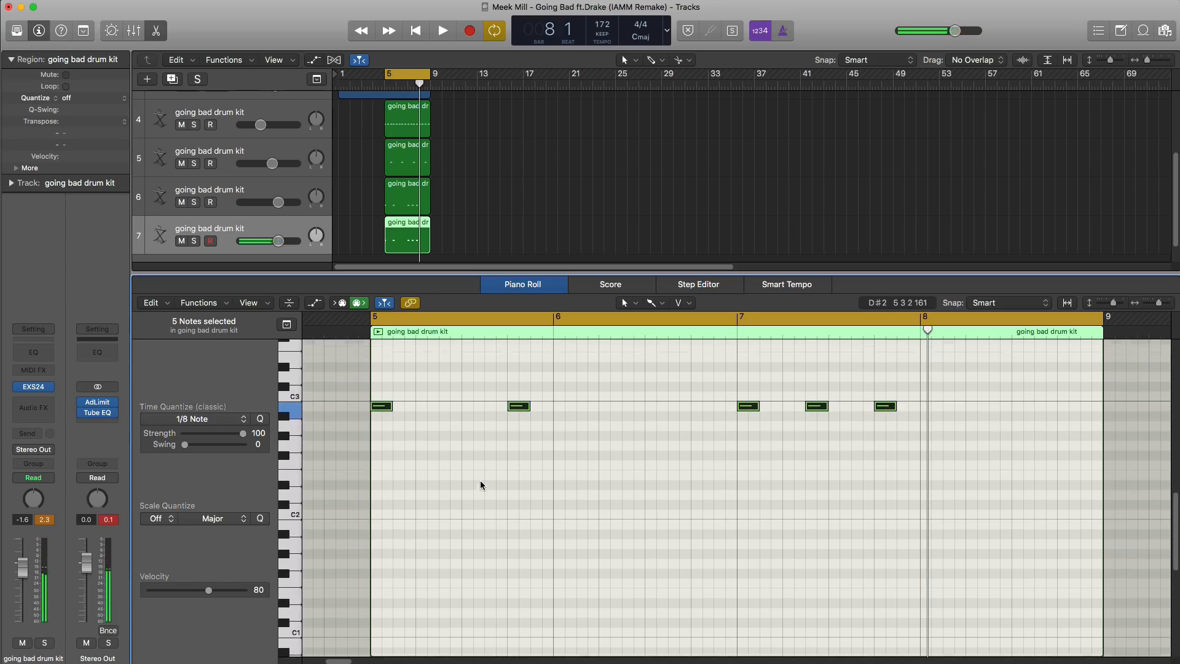
Step: Compare the mix with and without track 7 during playback and set its volume to -0.9 dB
key("space")
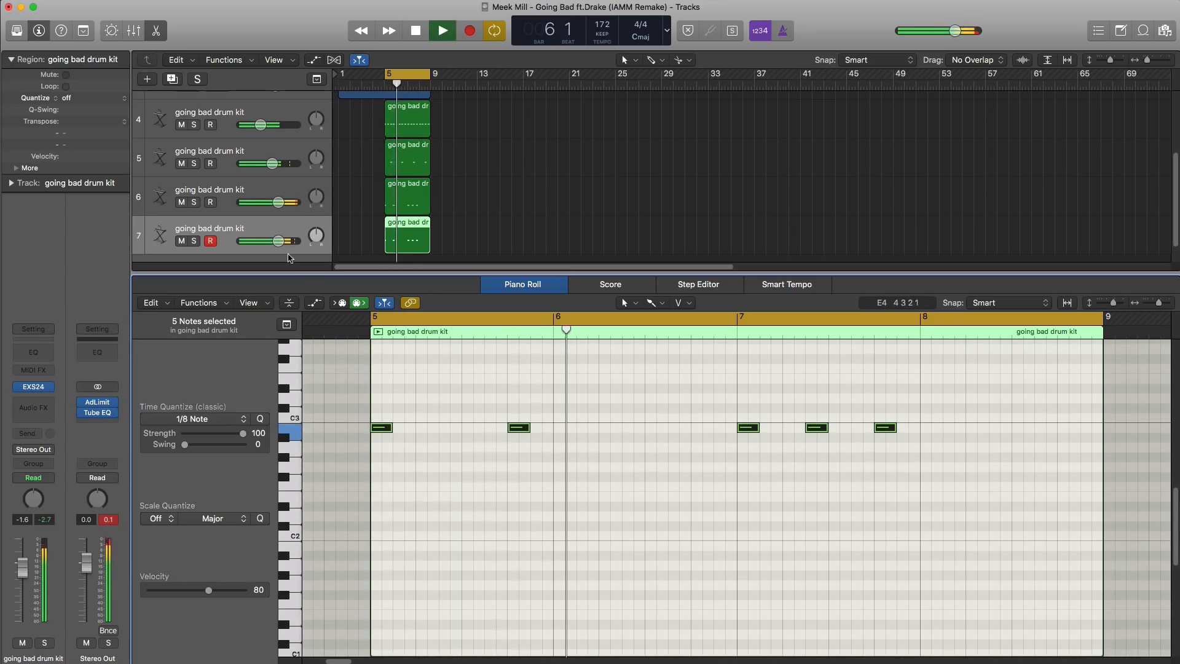
left_click_drag(278, 242, 279, 242)
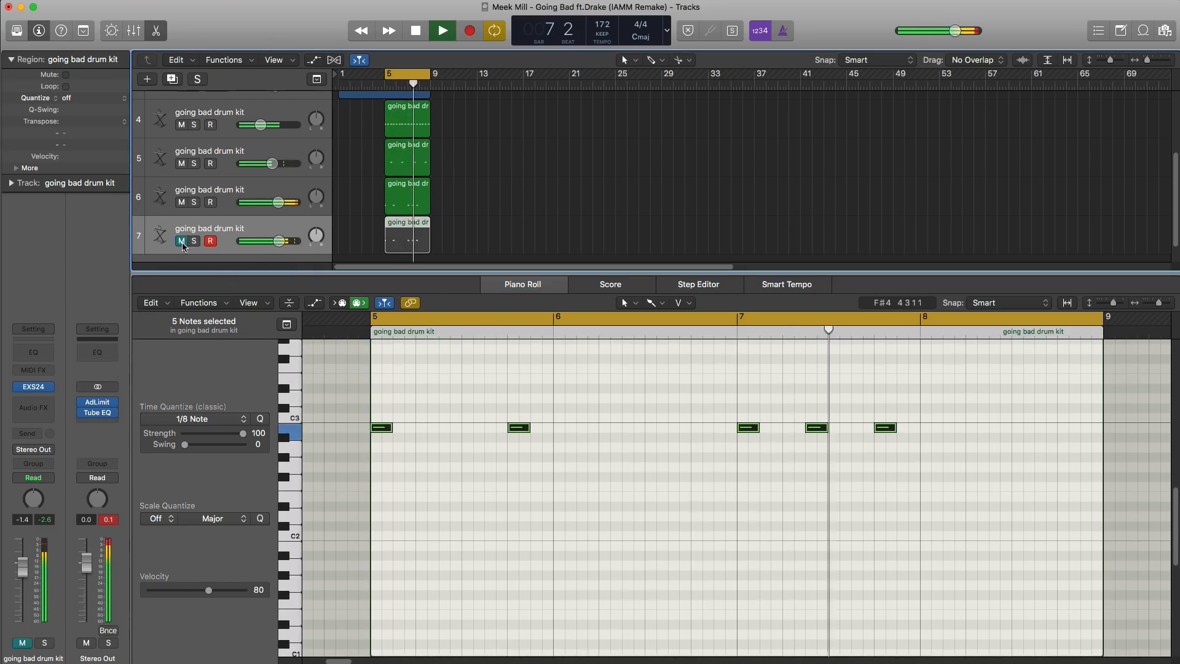
left_click_drag(279, 241, 286, 245)
key("space")
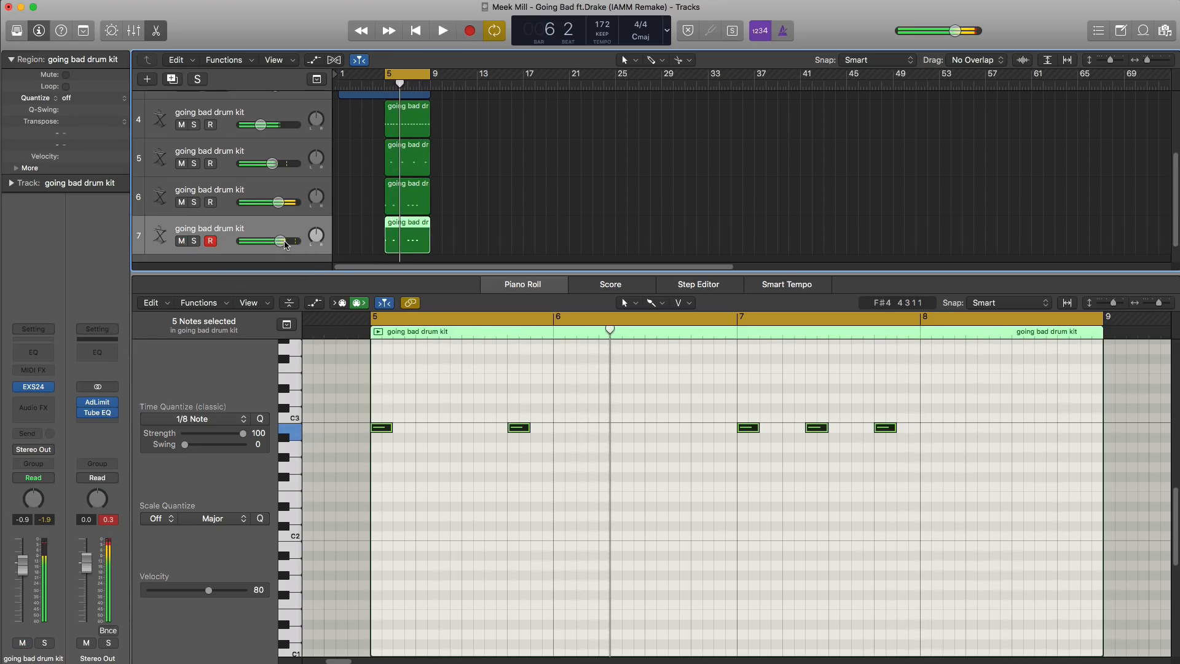
key("space")
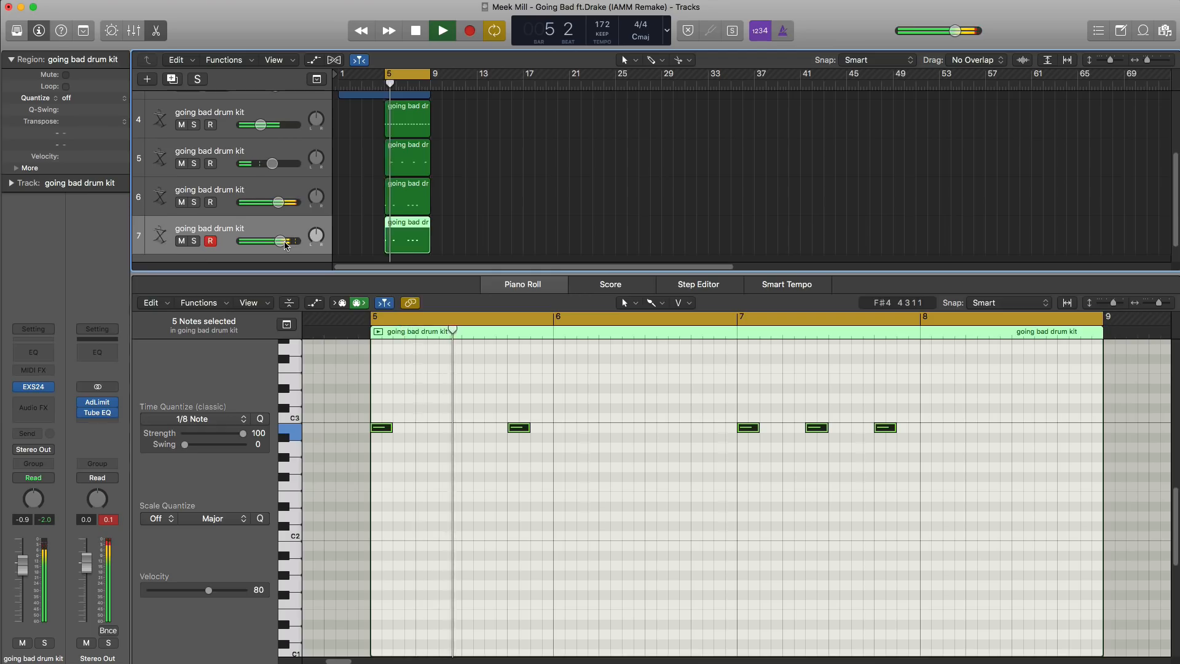
Step: Close the note editor, set track 7's volume to -1.4 dB and stop playback
key("e")
left_click_drag(287, 349, 279, 351)
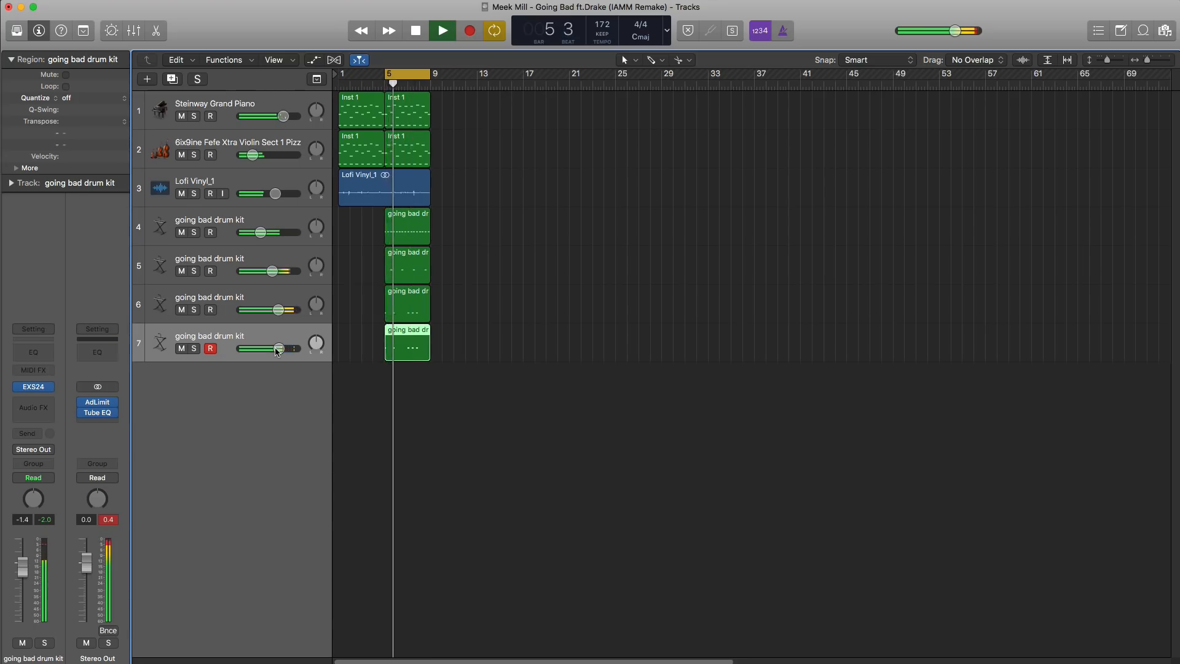
key("space")
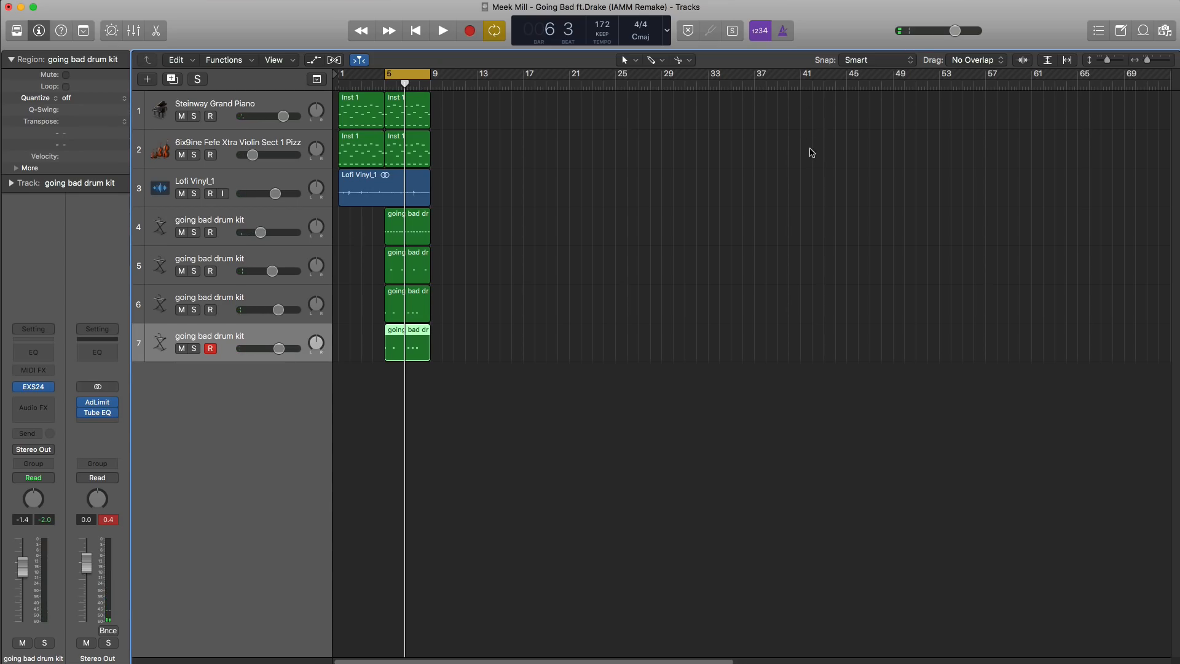
Step: Search the Apple Loops for "sweep" and audition the Noise Sweeper 01 and 02 loops
left_click(1144, 34)
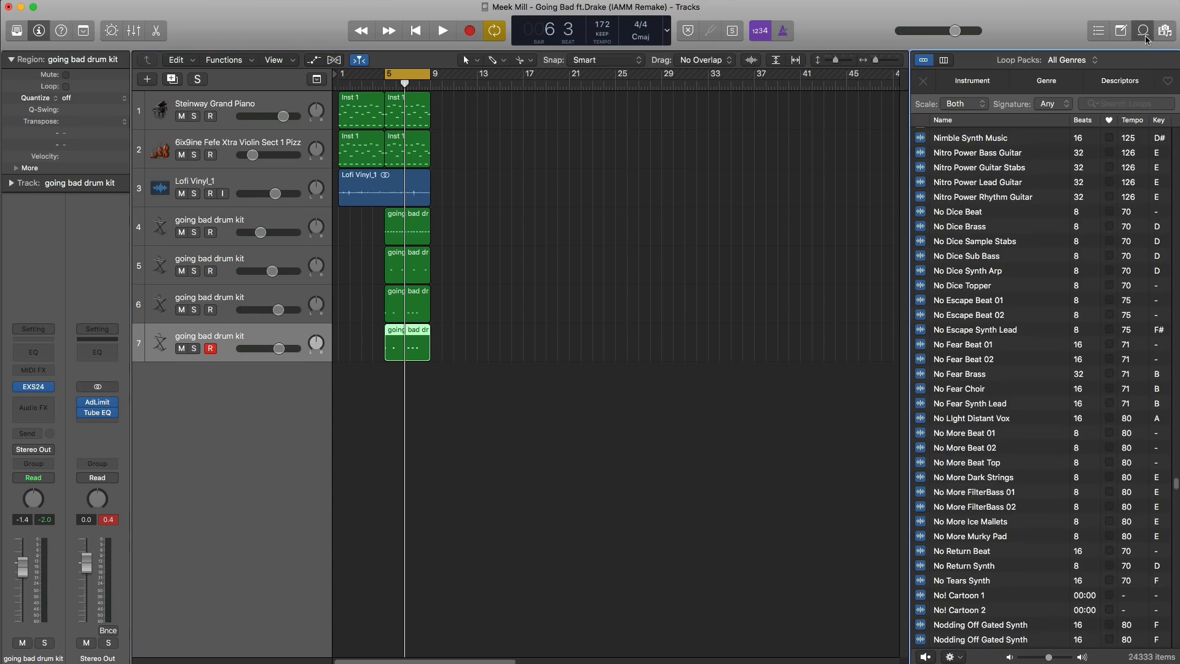
scroll(1098, 139, "up", 20)
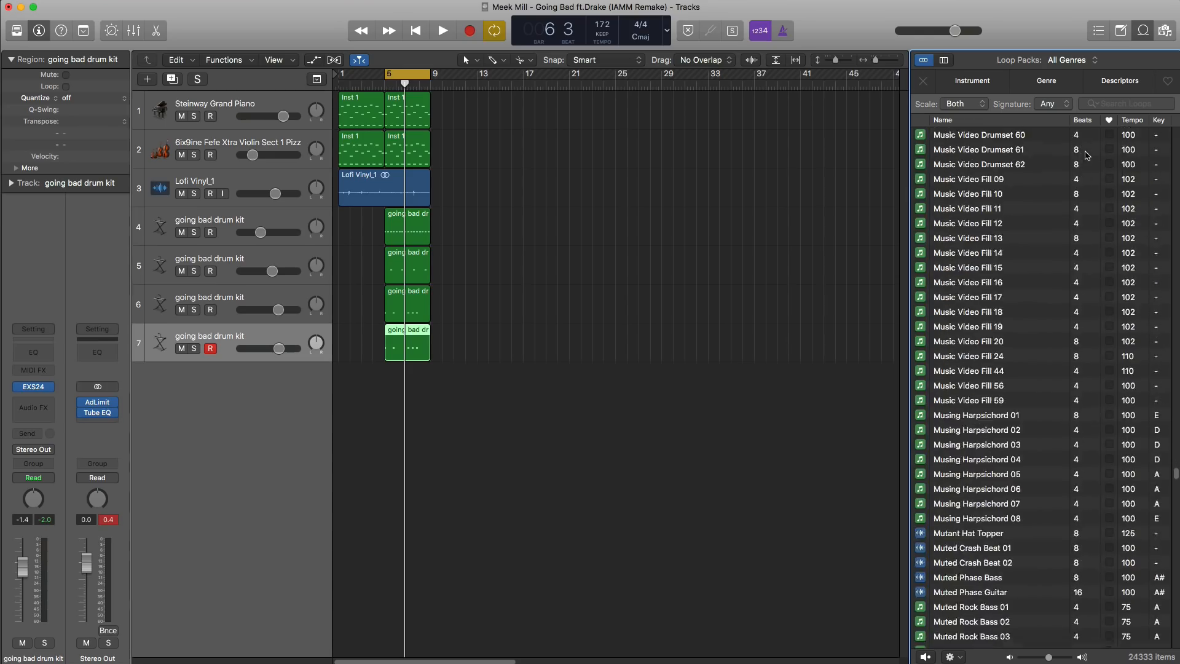
scroll(1087, 156, "up", 20)
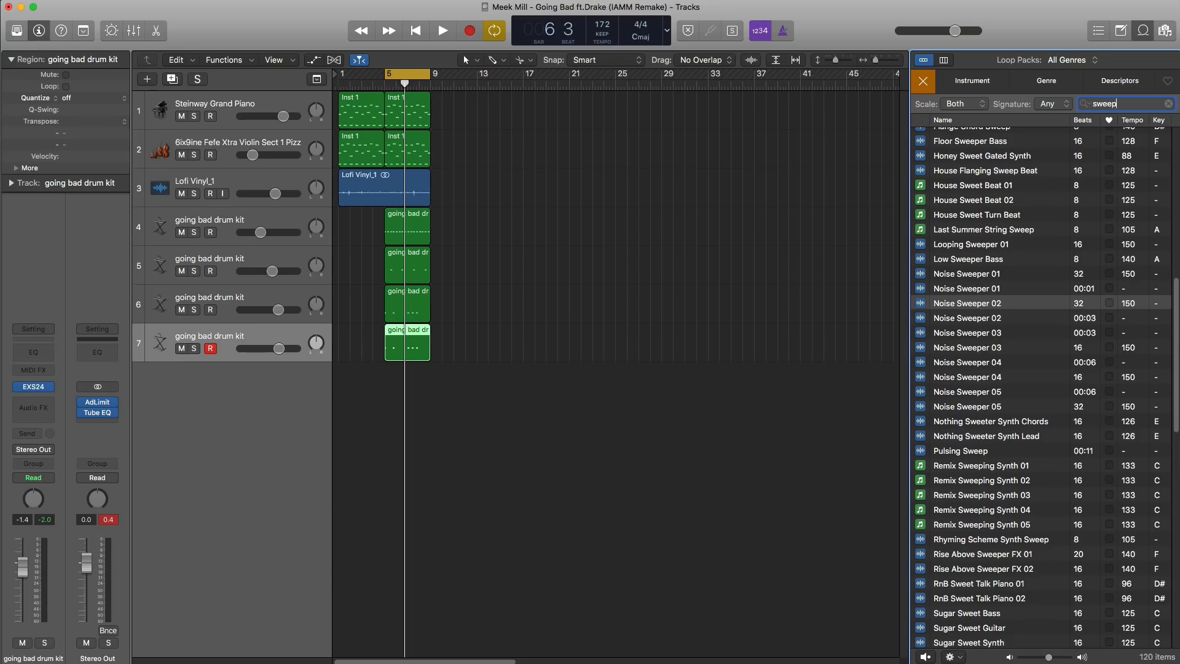
scroll(996, 164, "up", 3)
left_click(996, 156)
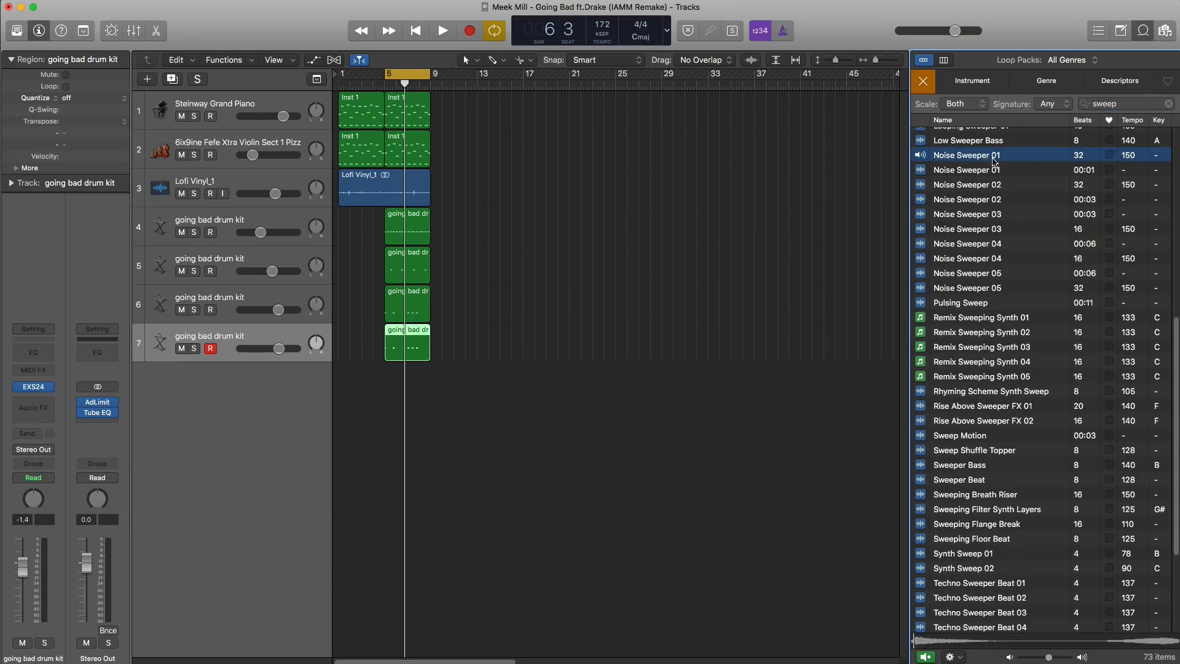
left_click(994, 170)
left_click(994, 186)
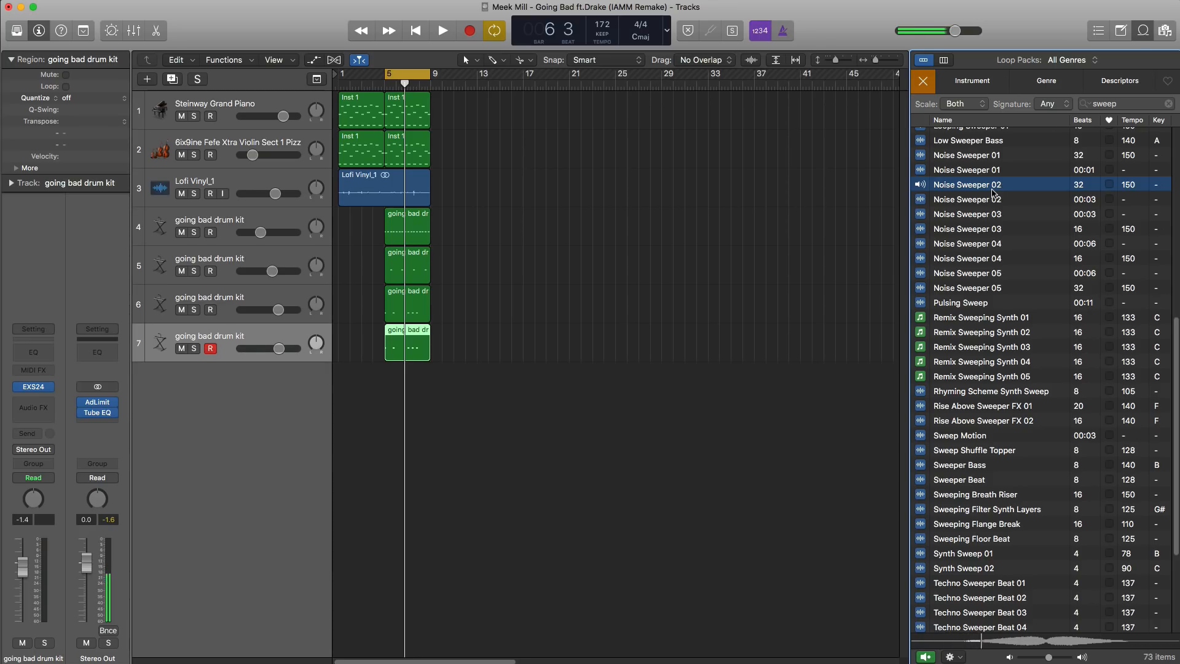
Step: Add the 32-beat Noise Sweeper 02 loop on a new track below the drum kits and close the loop browser
key("space")
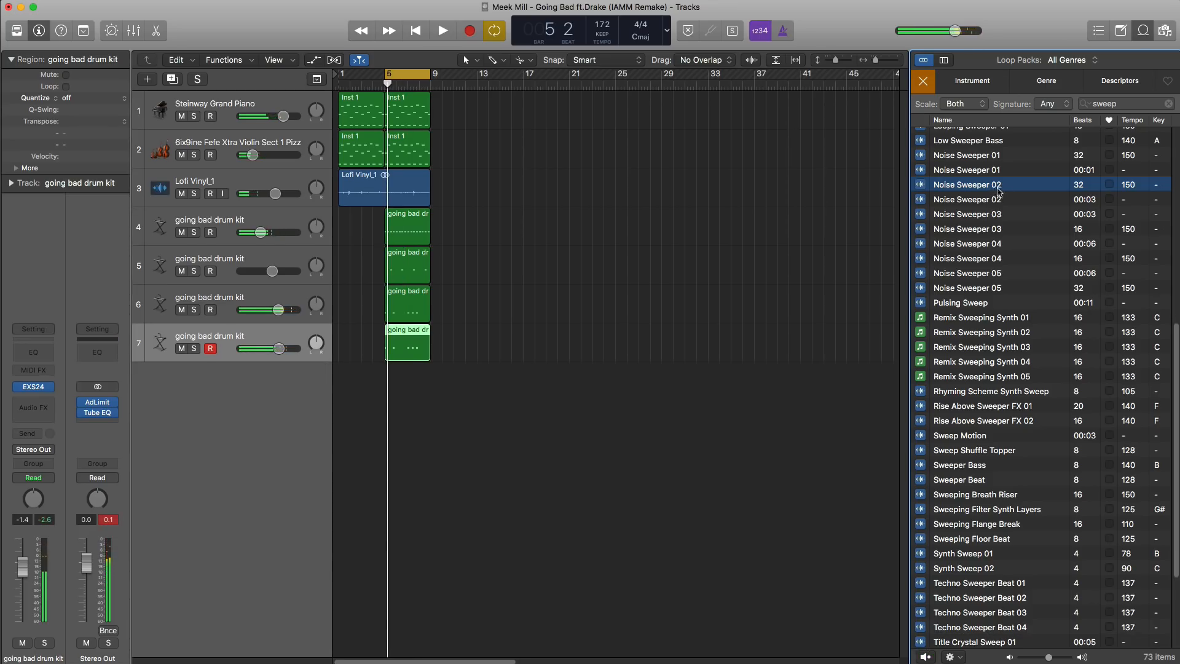
left_click_drag(854, 258, 401, 437)
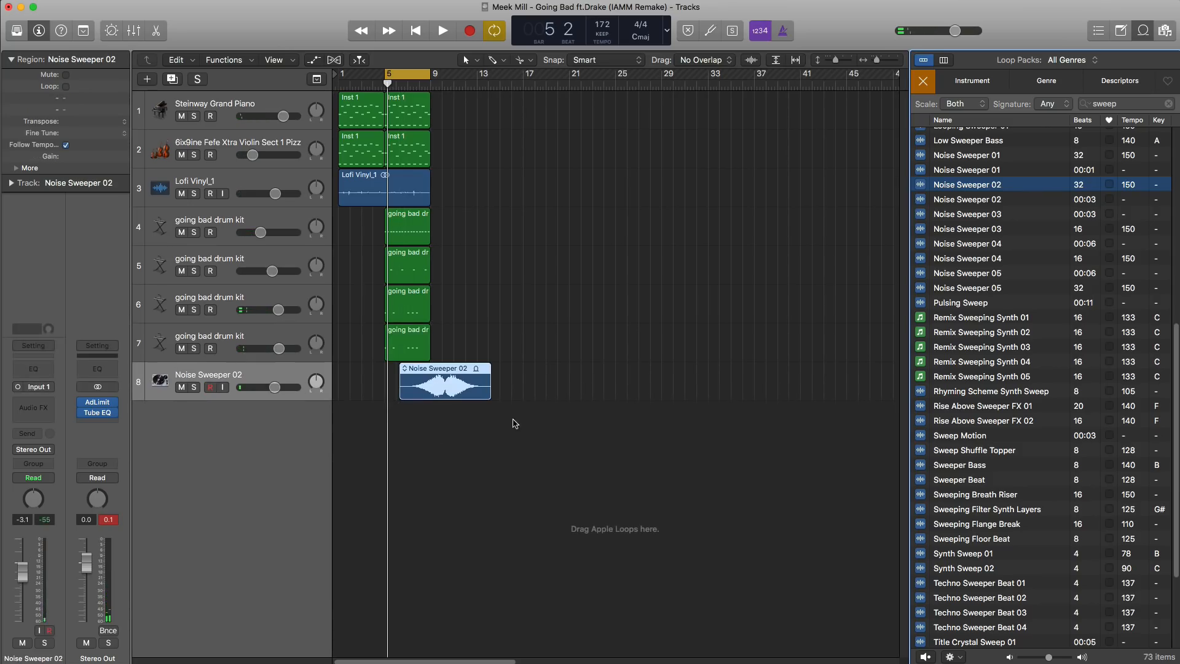
left_click(1160, 29)
left_click(1163, 31)
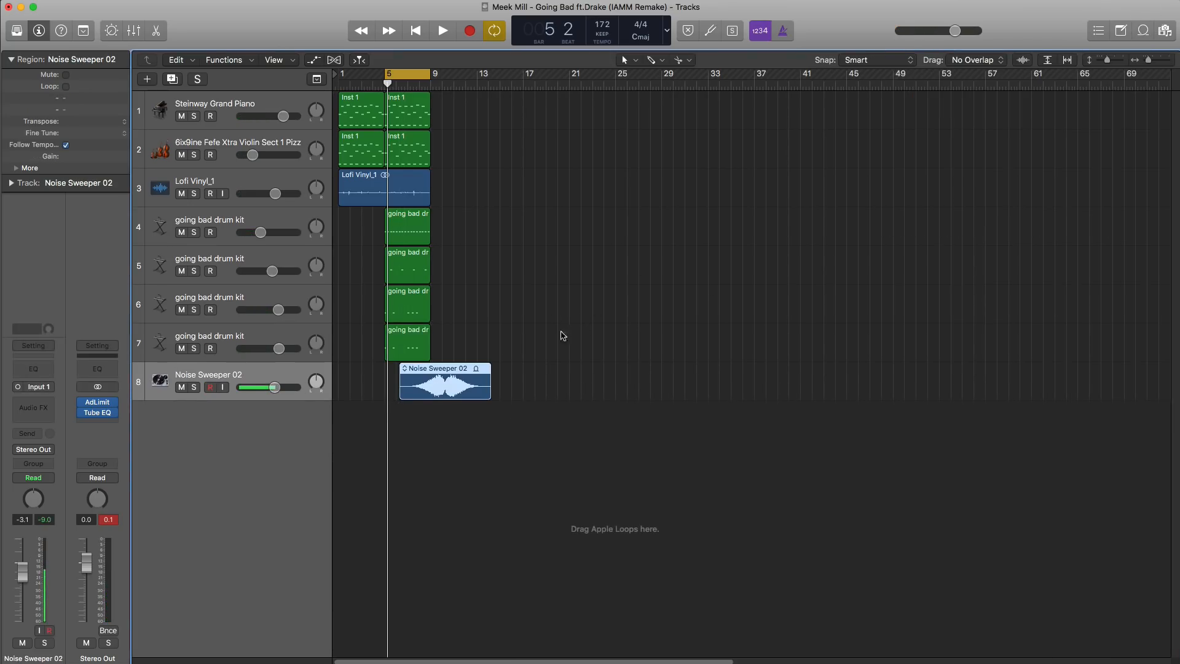
Step: Set the Noise Sweeper 02 track's volume to -18.5 dB and cut off the part of its region after bar 9
key("space")
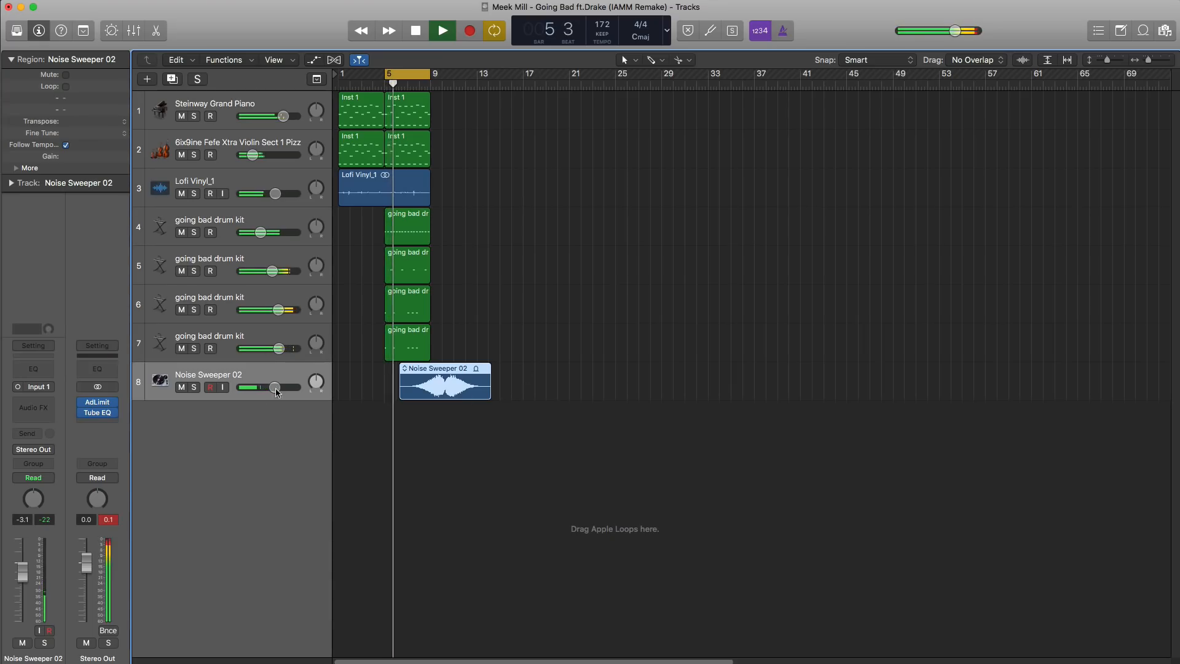
left_click_drag(275, 387, 252, 388)
scroll(458, 395, "up", 5)
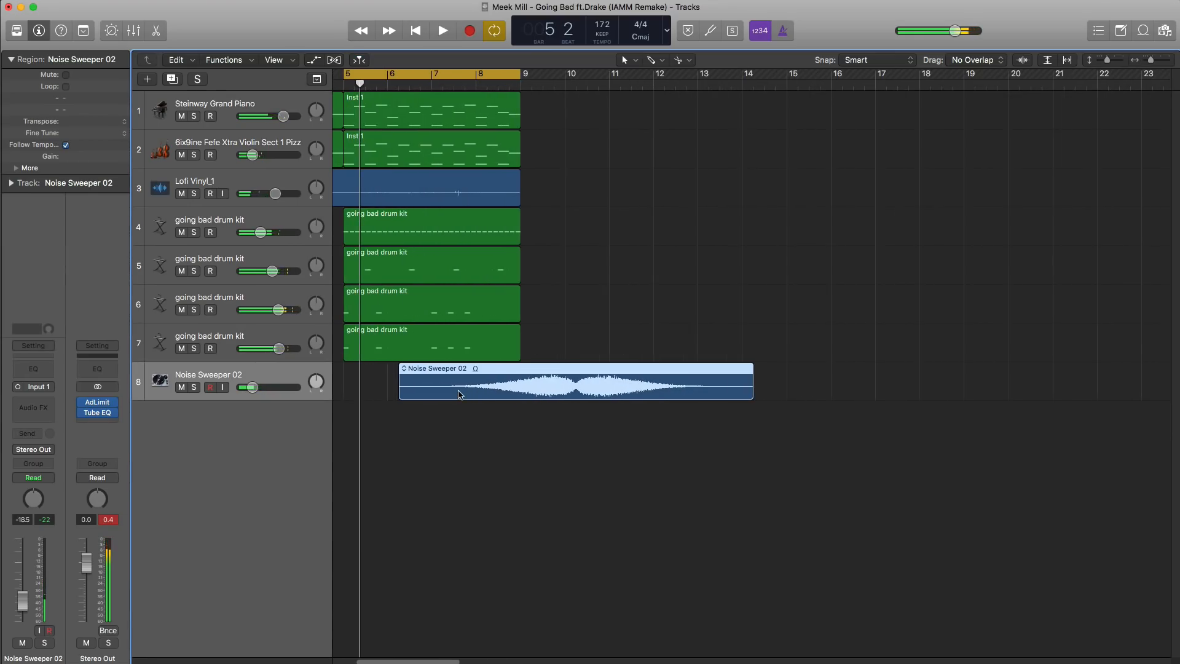
scroll(459, 394, "up", 1)
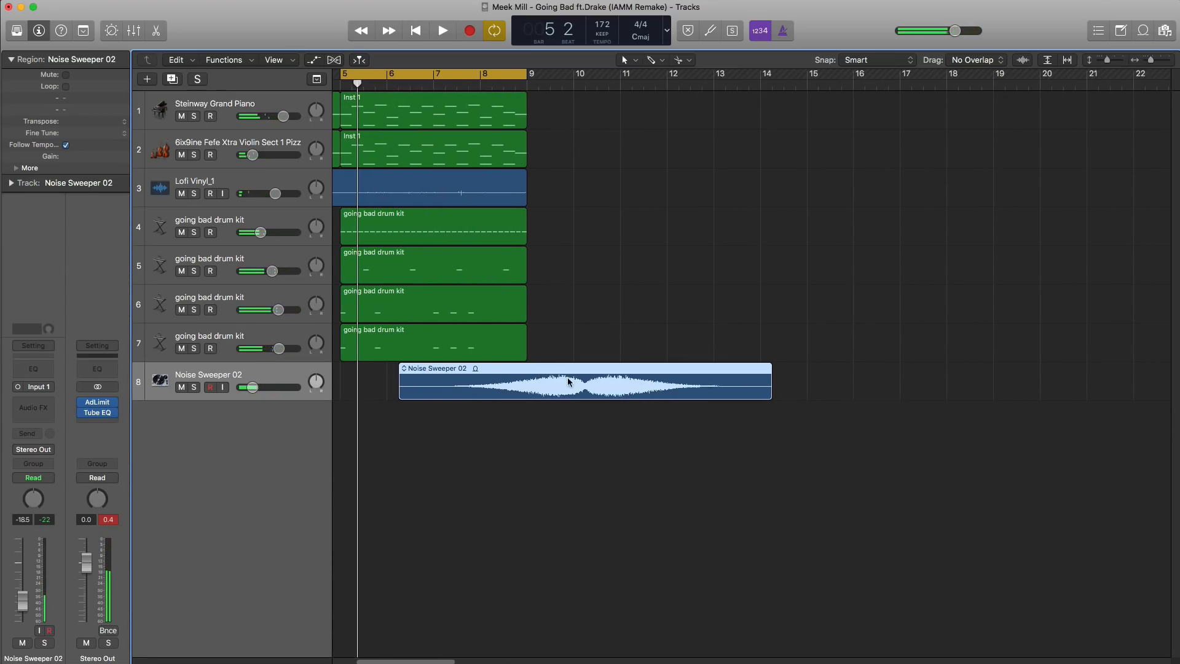
left_click(526, 373)
key("Delete")
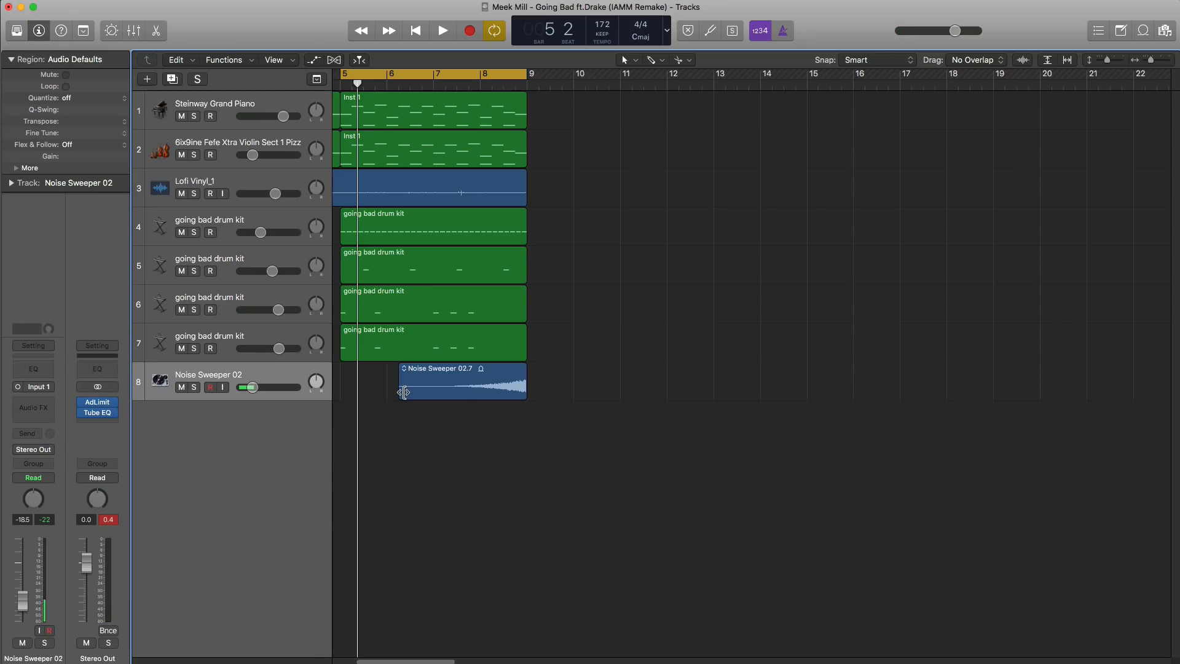
Step: Play the drum section with the trimmed sweep and fine-tune the Noise Sweeper 02 track's volume to -22.5 dB
key("space")
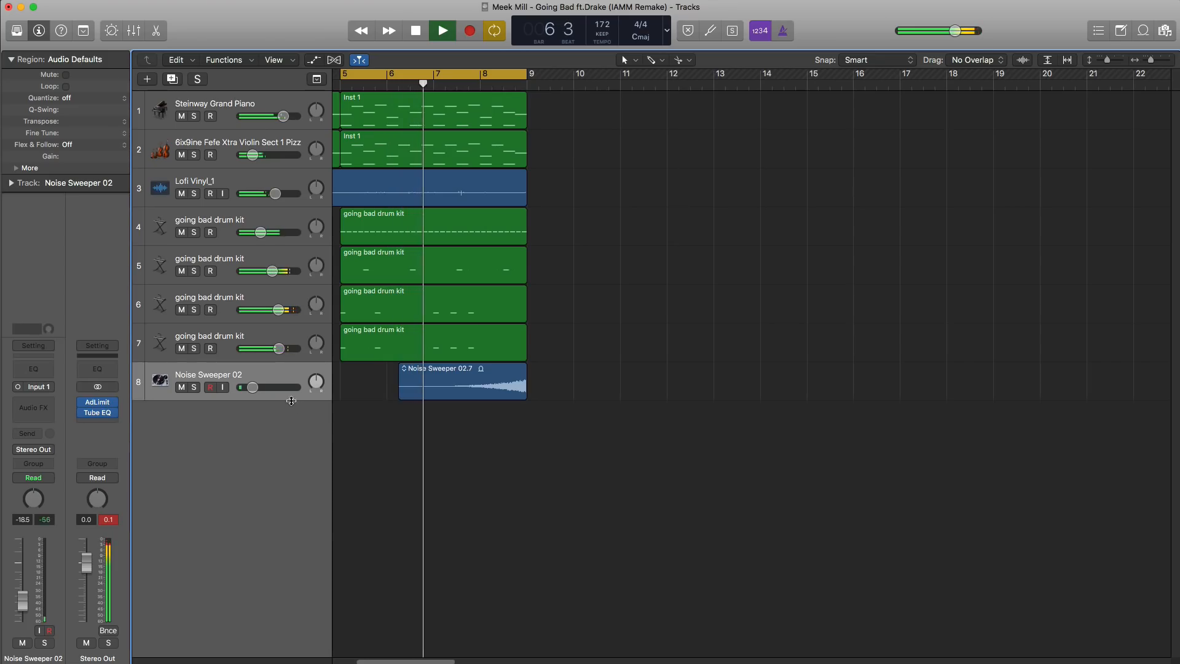
left_click_drag(252, 393, 249, 396)
key("space")
key("space")
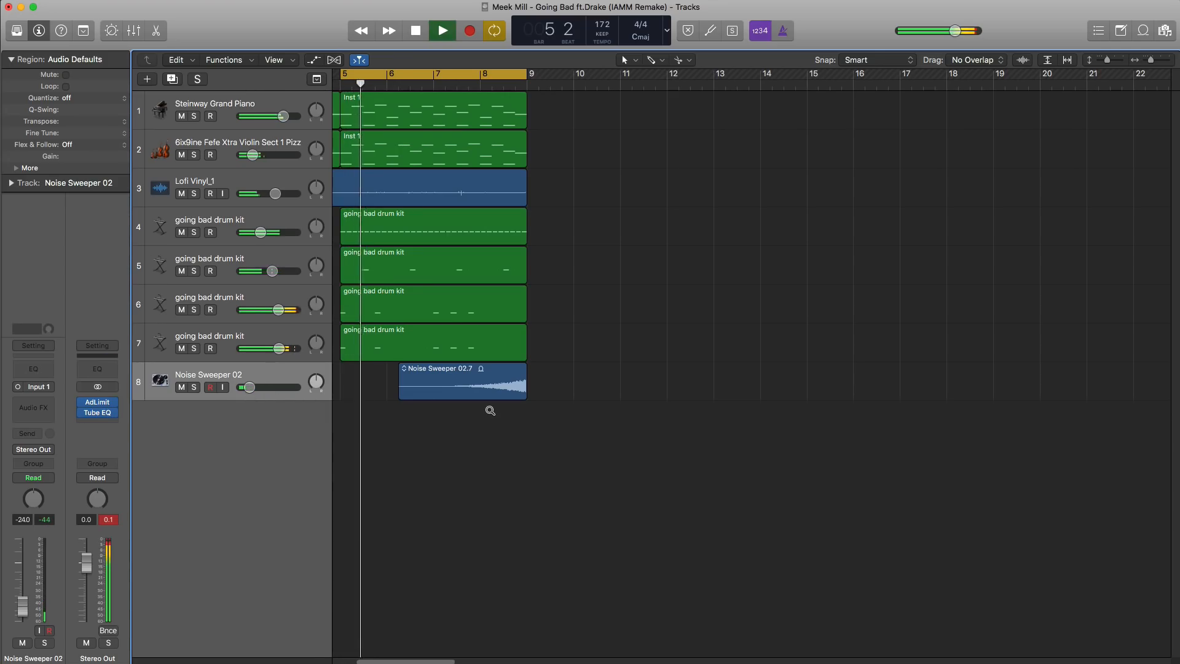
scroll(490, 411, "down", 2)
scroll(490, 411, "down", 5)
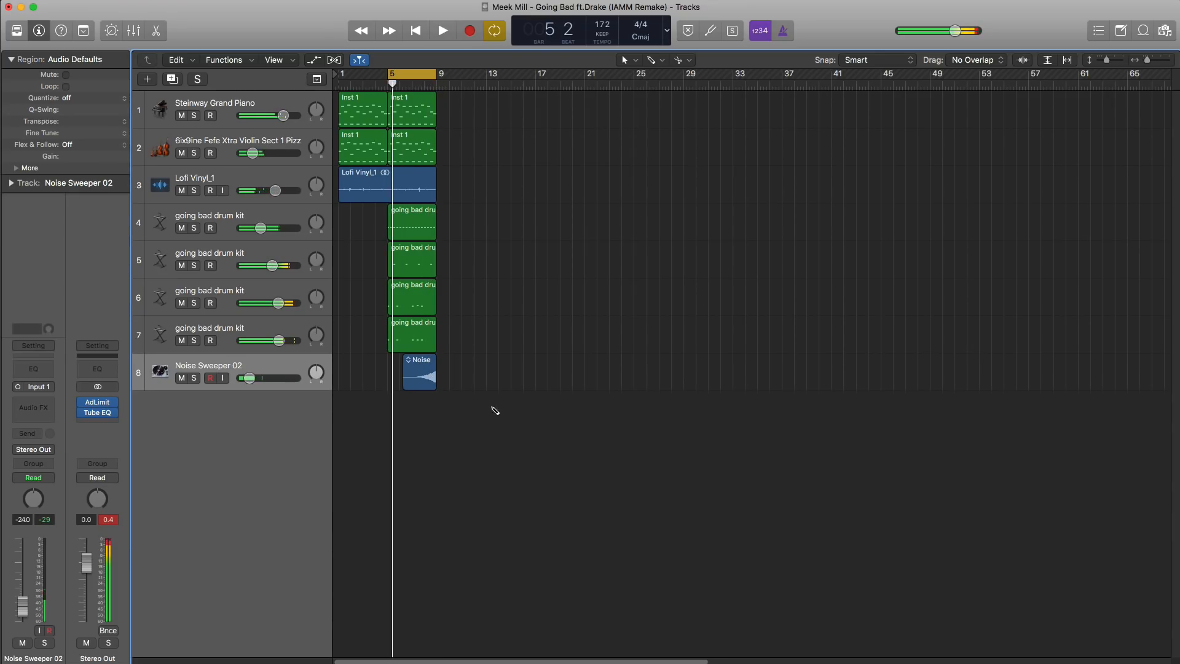
left_click_drag(254, 386, 256, 386)
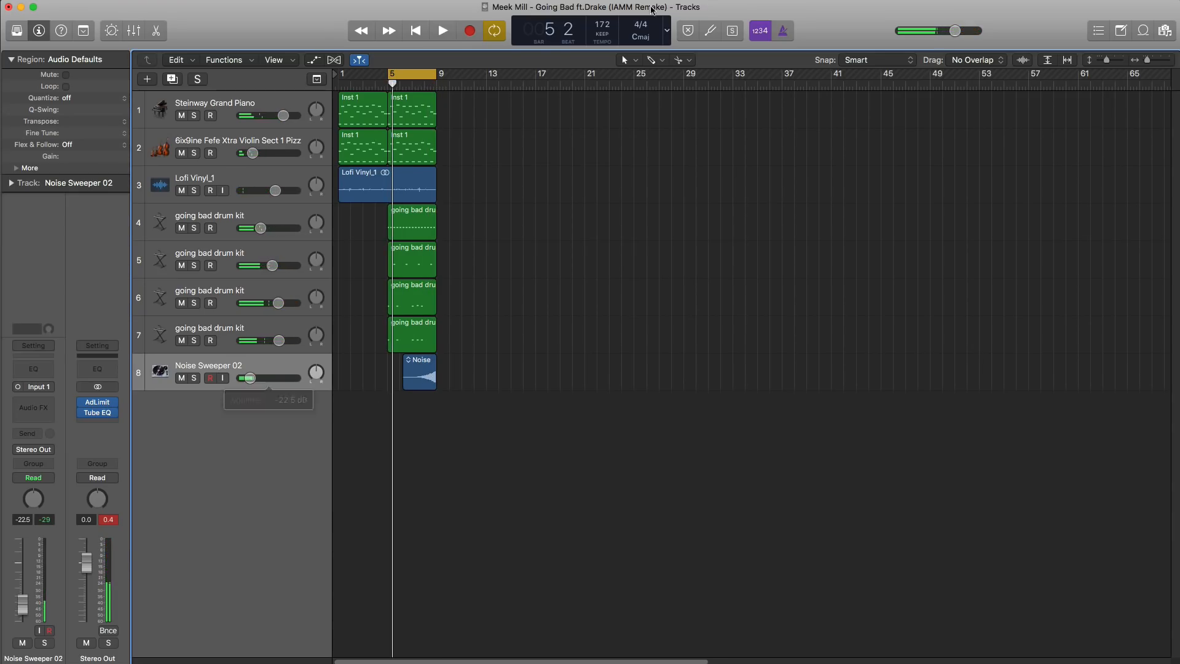
Step: Duplicate the Steinway Grand Piano track, copy the piano region onto it at bar 9 and move the cycle range to bars 9–13
left_click(245, 109)
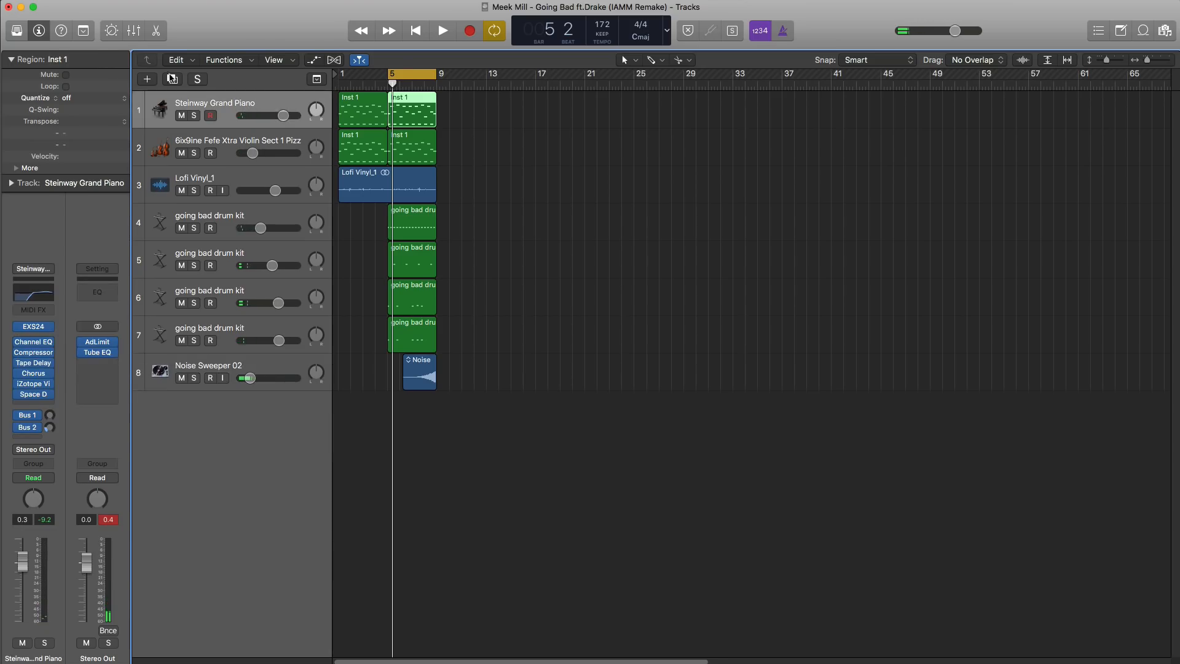
left_click(173, 84)
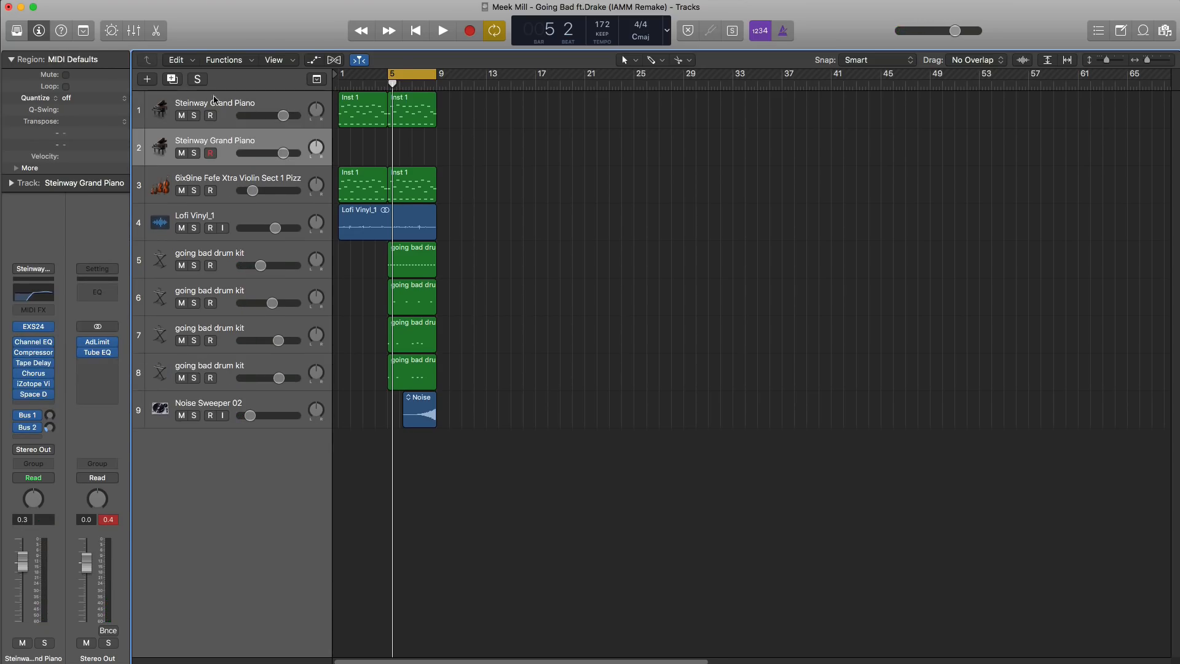
left_click_drag(411, 75, 469, 152)
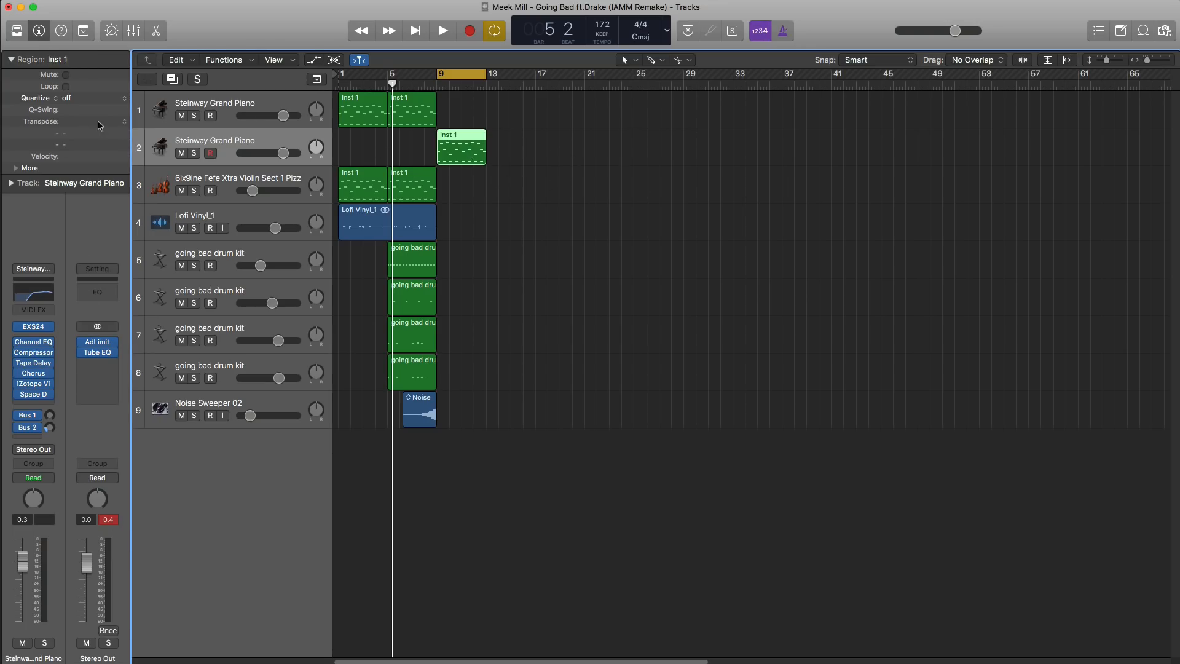
Step: Transpose the copied piano region by -12 and play it back
left_click(126, 125)
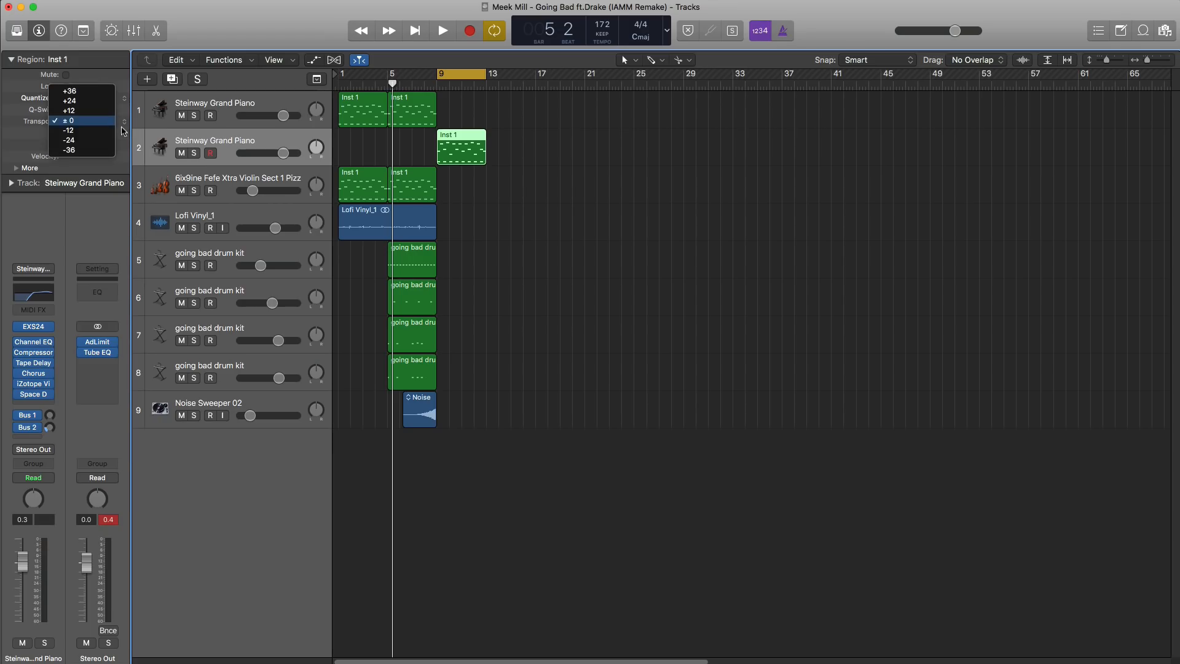
left_click(90, 131)
double_click(472, 148)
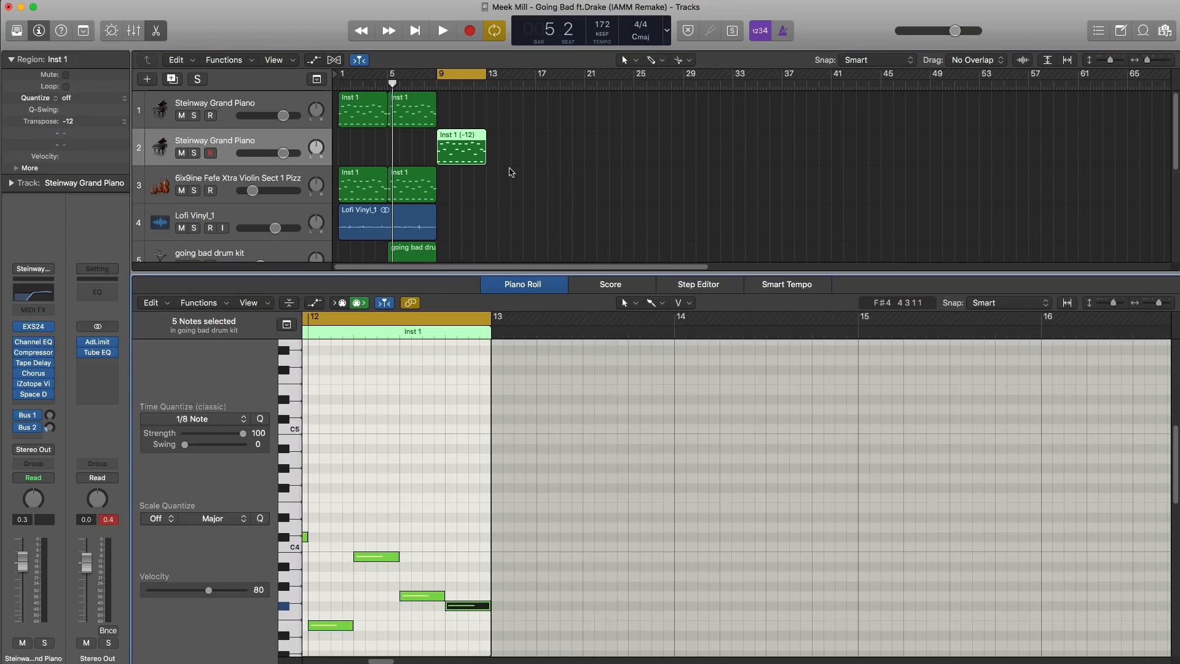
key("x")
key("x")
key("space")
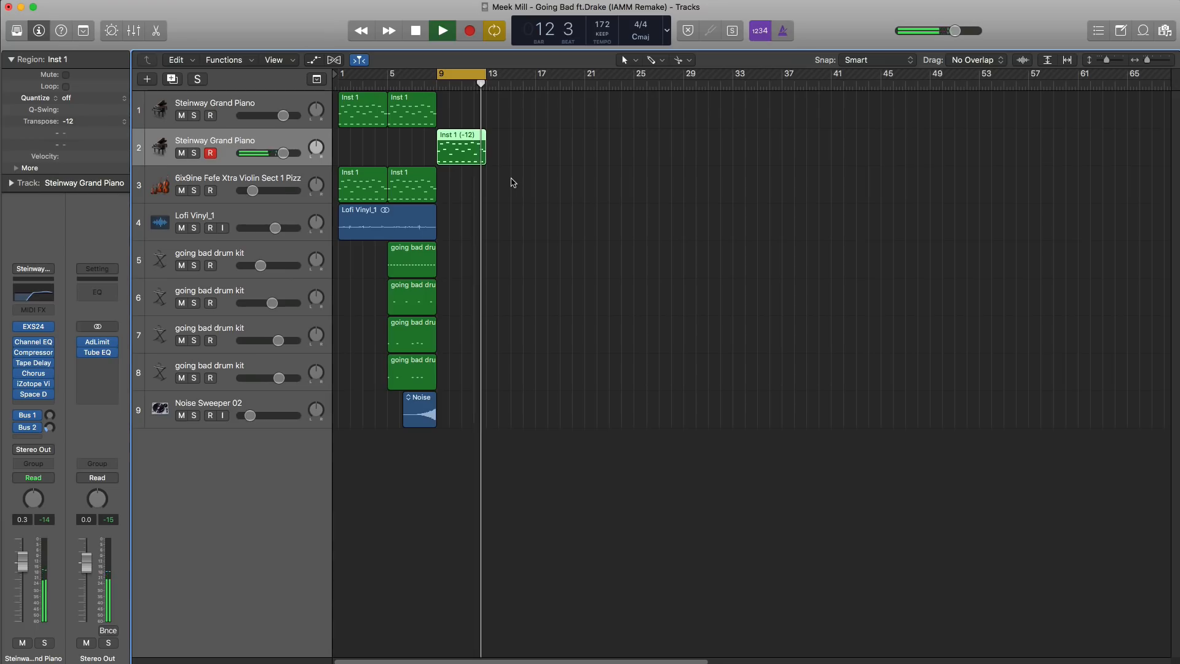
key("space")
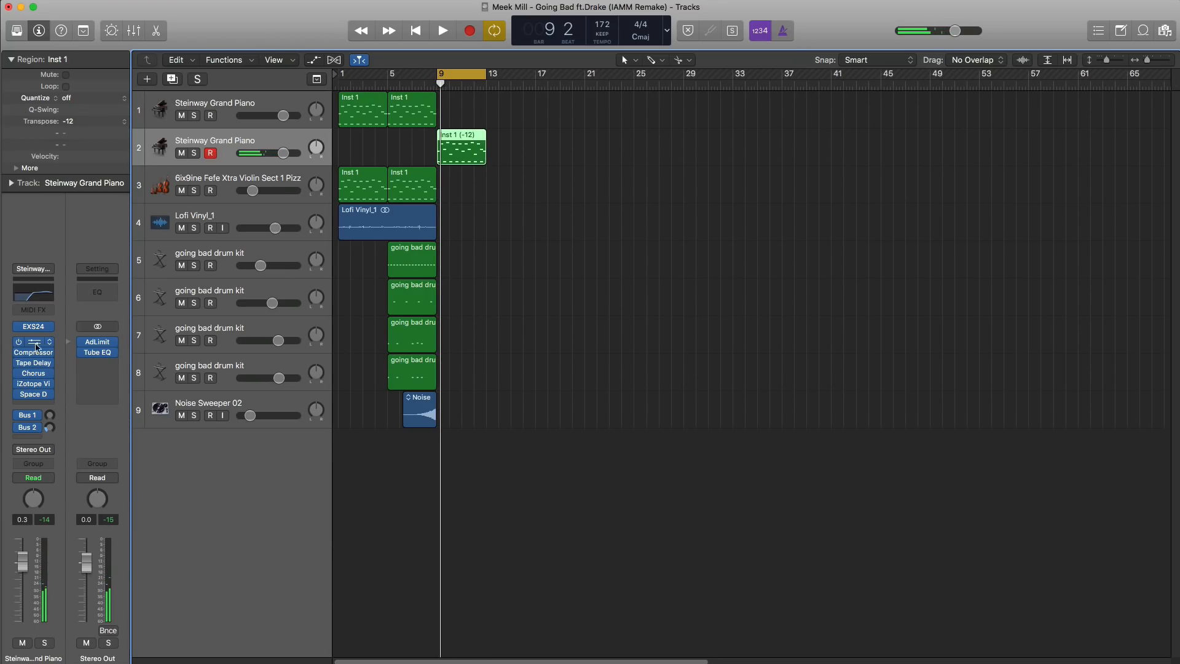
Step: Enable the high-cut band in the duplicate piano track's Channel EQ with frequency 840 Hz and Q 0.88
left_click(25, 340)
left_click(30, 344)
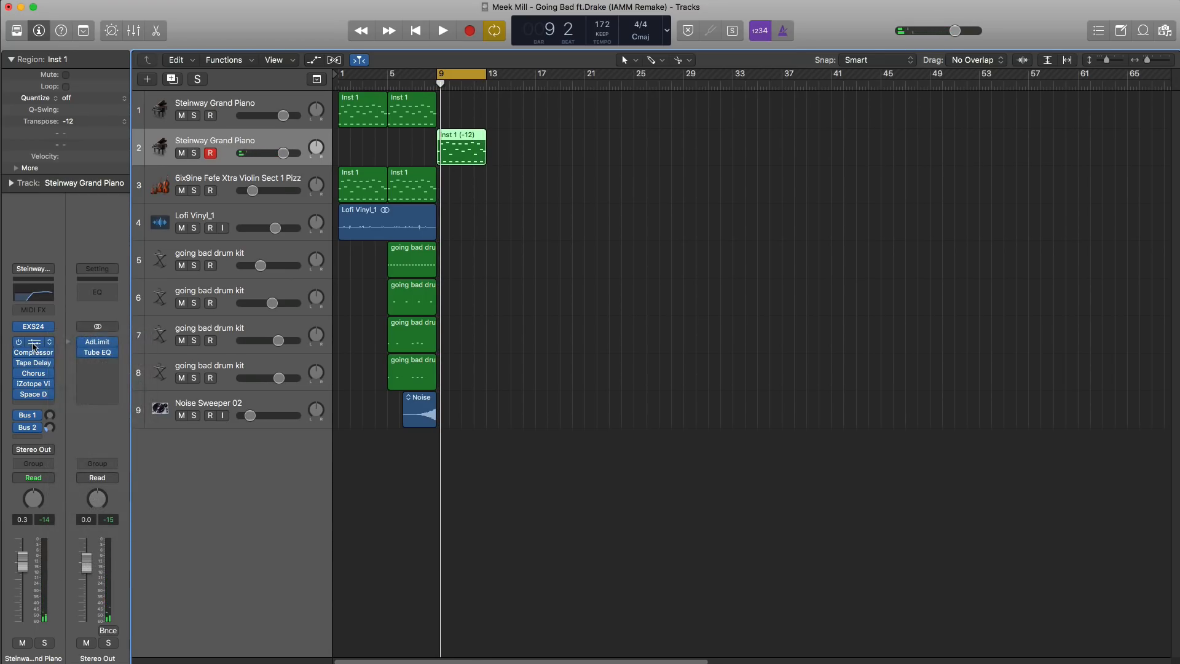
left_click(31, 343)
left_click(71, 83)
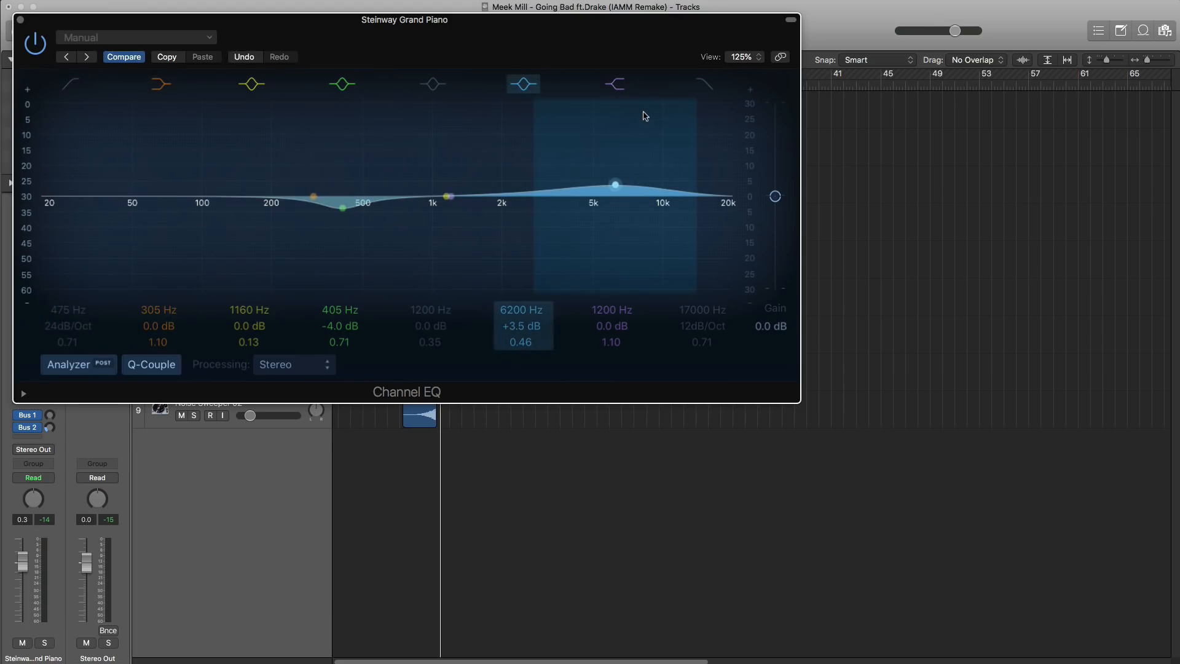
left_click(704, 84)
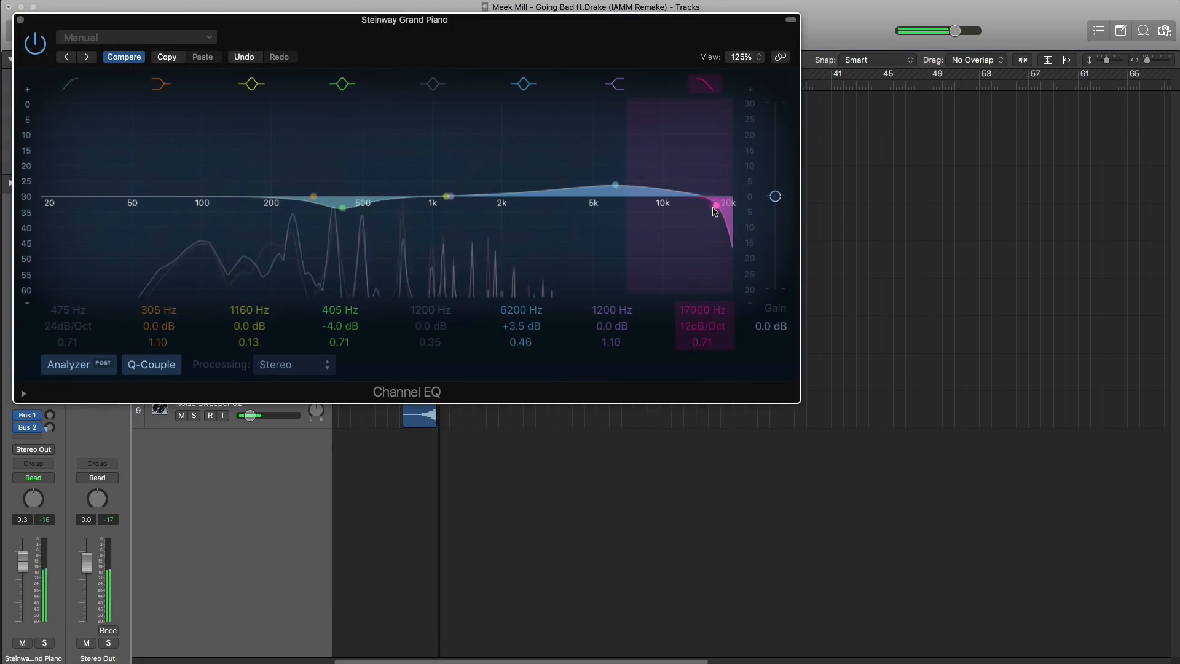
left_click_drag(714, 212, 397, 217)
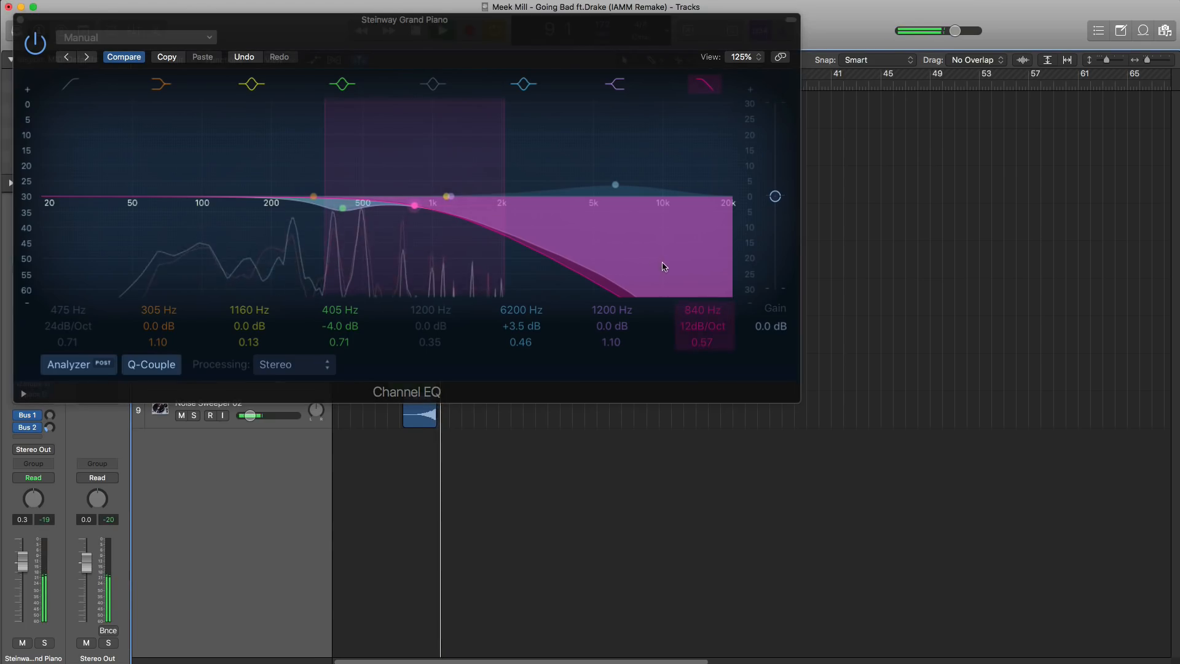
left_click_drag(705, 344, 706, 336)
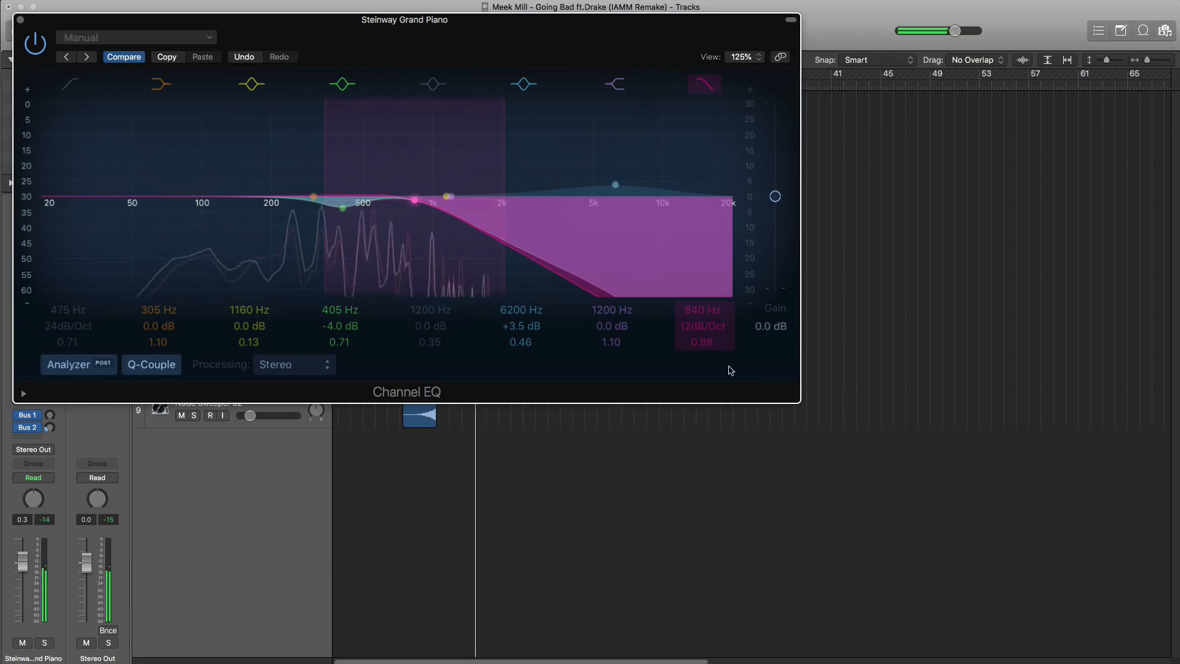
left_click(17, 20)
key("space")
Step: Copy the Lofi Vinyl_1 region to bar 9, and copy the violin region to bar 9 on a duplicated violin track
left_click_drag(422, 210, 503, 231)
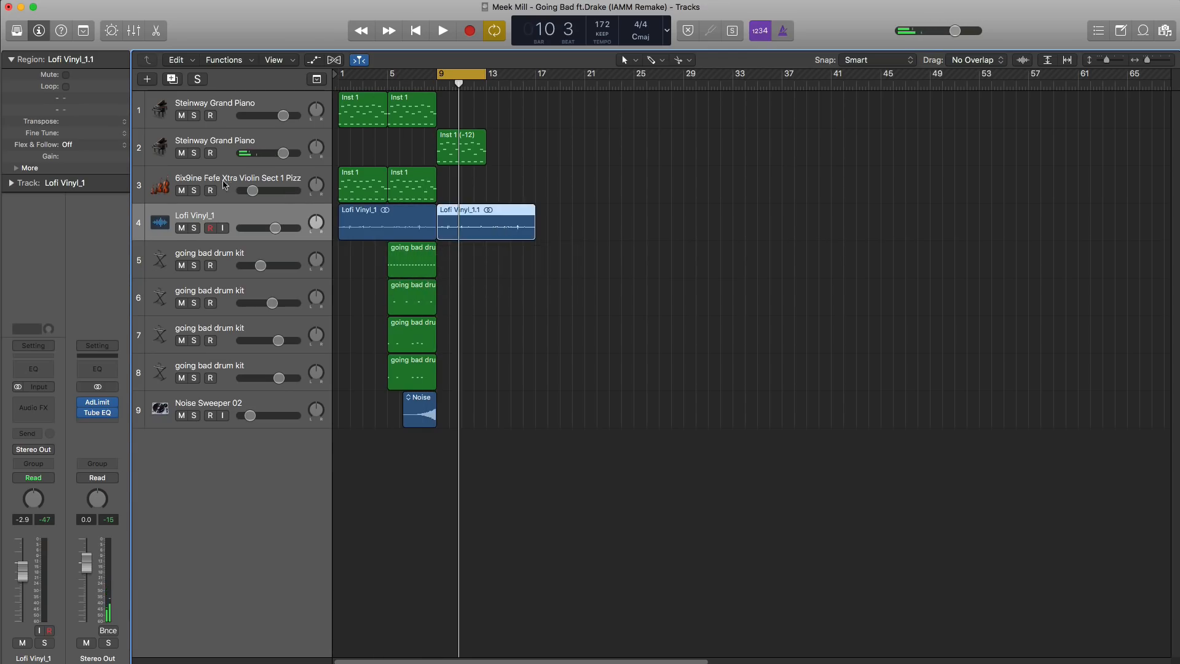
left_click(225, 186)
left_click(172, 81)
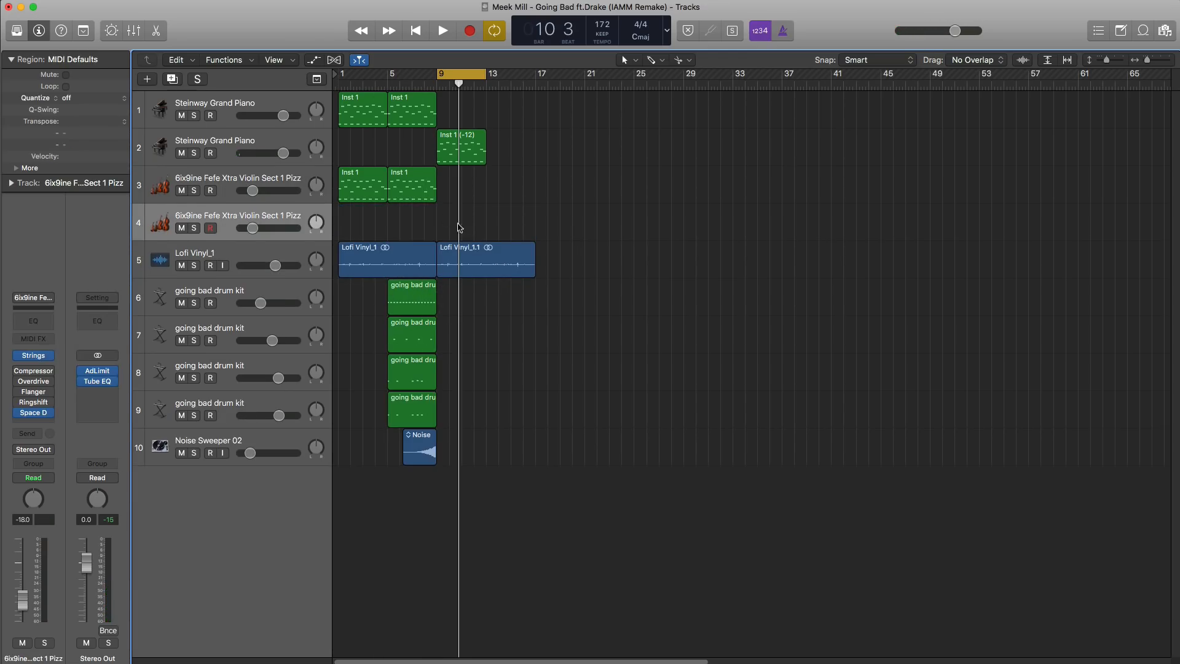
left_click_drag(411, 190, 458, 230)
Step: Transpose the copied violin region by -12 and listen to it with the low piano
key("space")
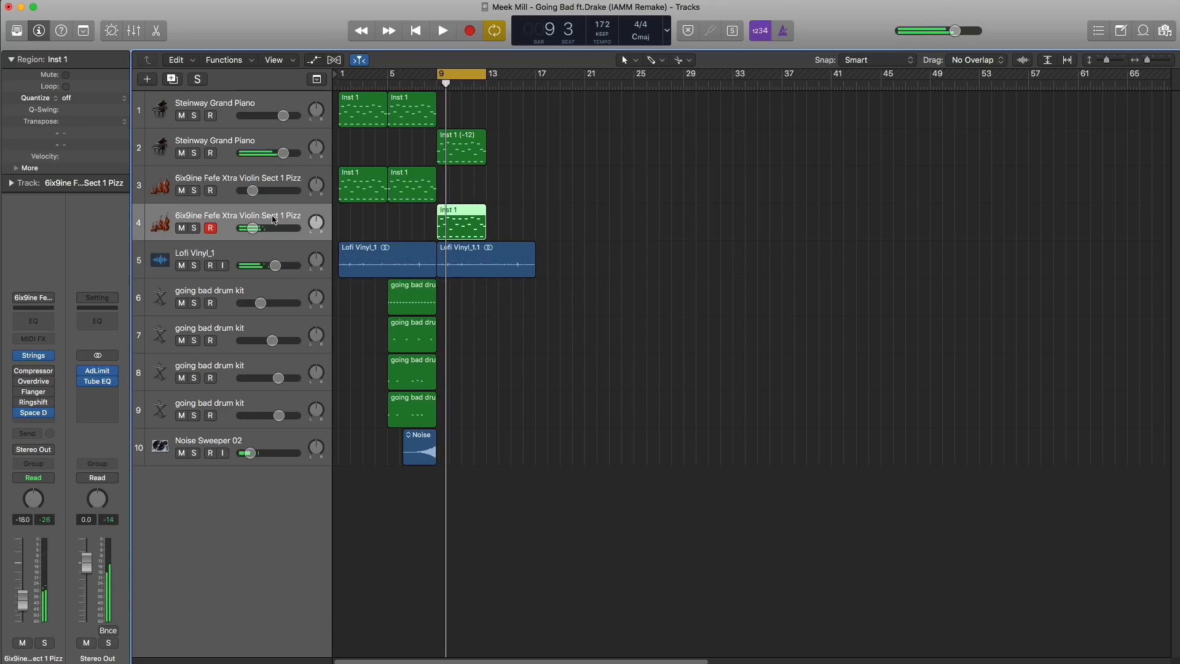
left_click(126, 127)
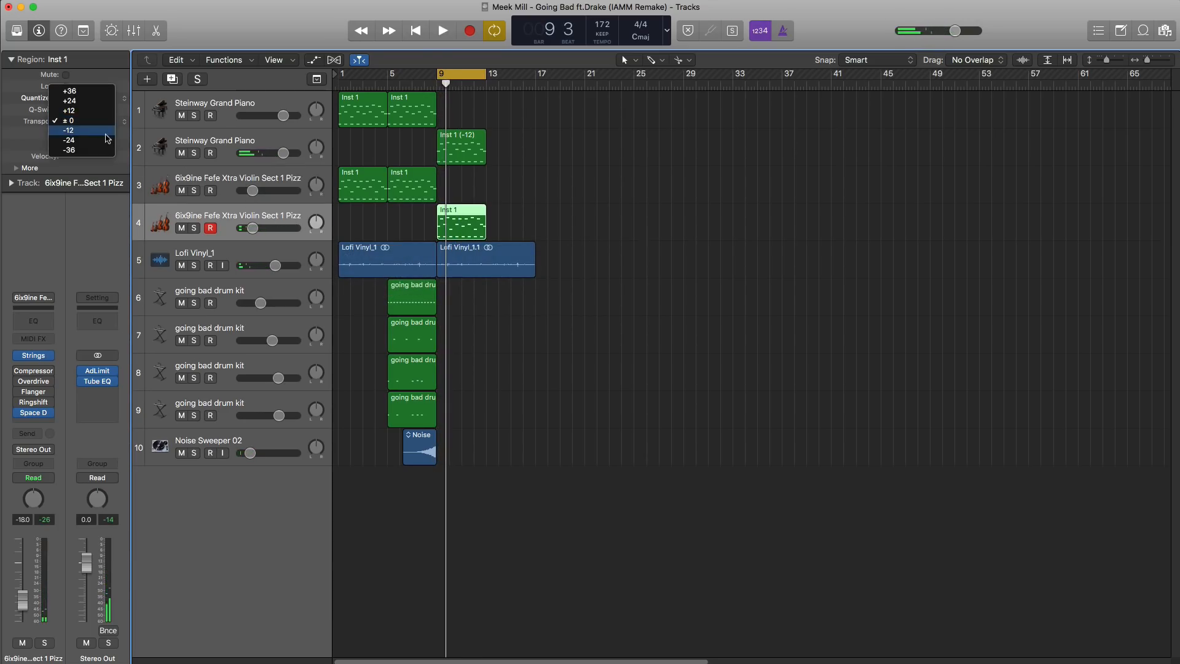
left_click(106, 130)
key("space")
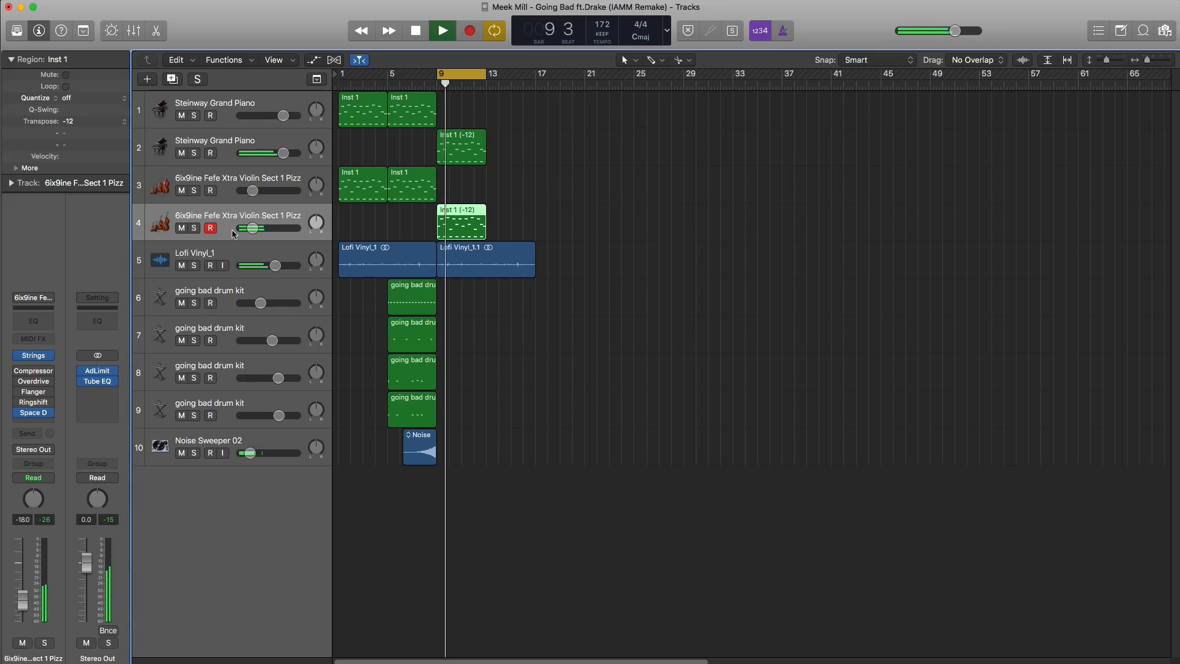
Step: Lower the low violin track's volume to -30.0 dB while soloing it with the low piano, and clear the solos
left_click_drag(253, 228, 246, 236)
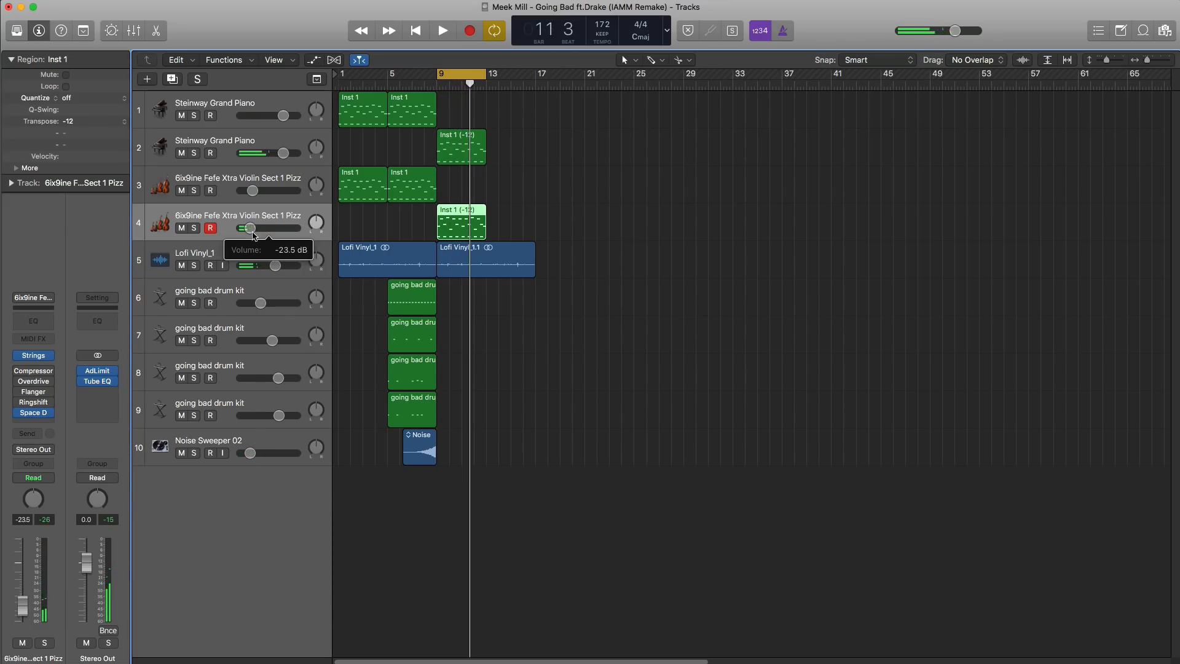
left_click(193, 154)
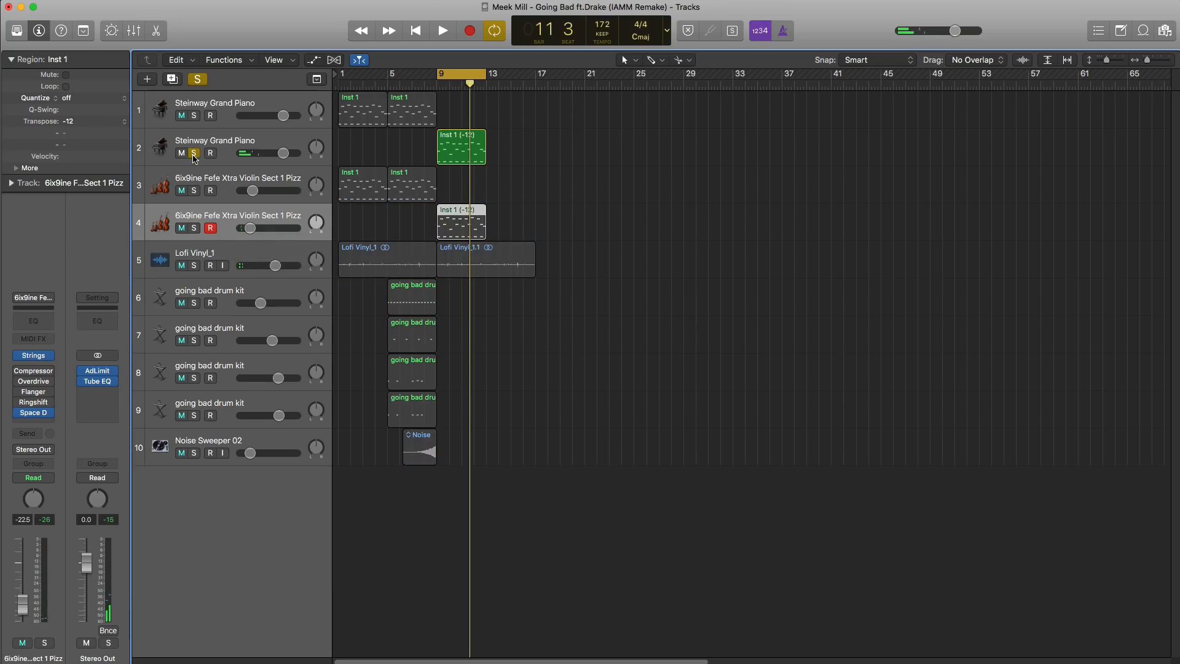
key("space")
mouse_move(250, 228)
left_mouse_down()
mouse_move(269, 229)
mouse_move(246, 229)
left_mouse_up()
left_click(182, 228)
left_click(182, 228)
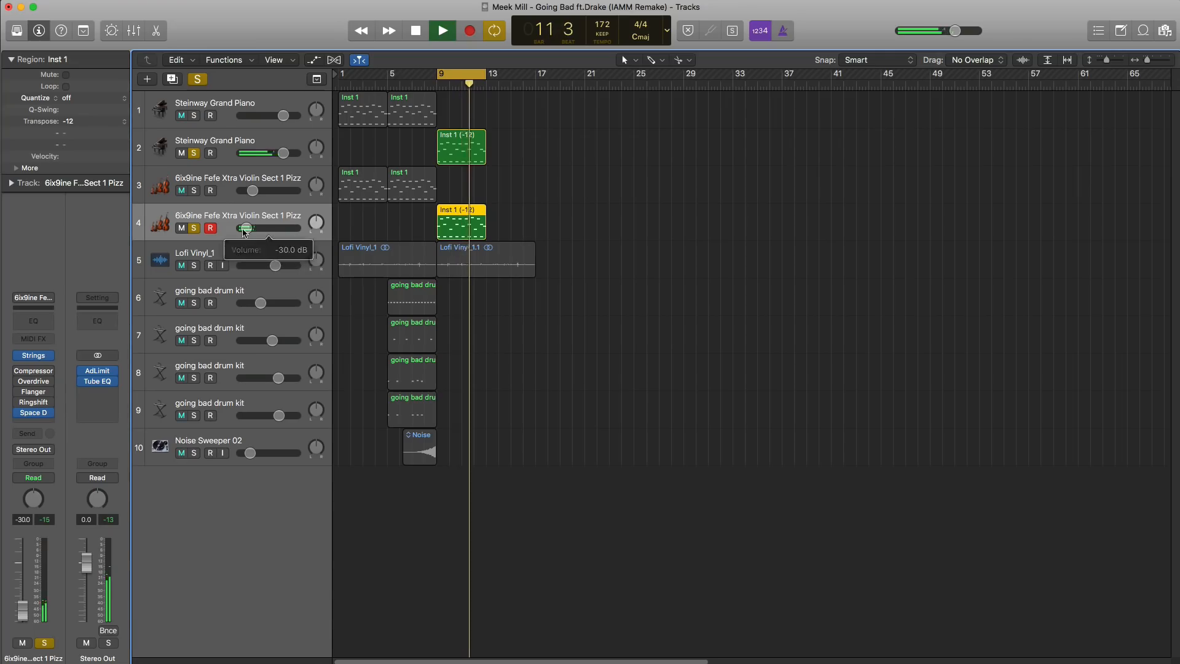
key("space")
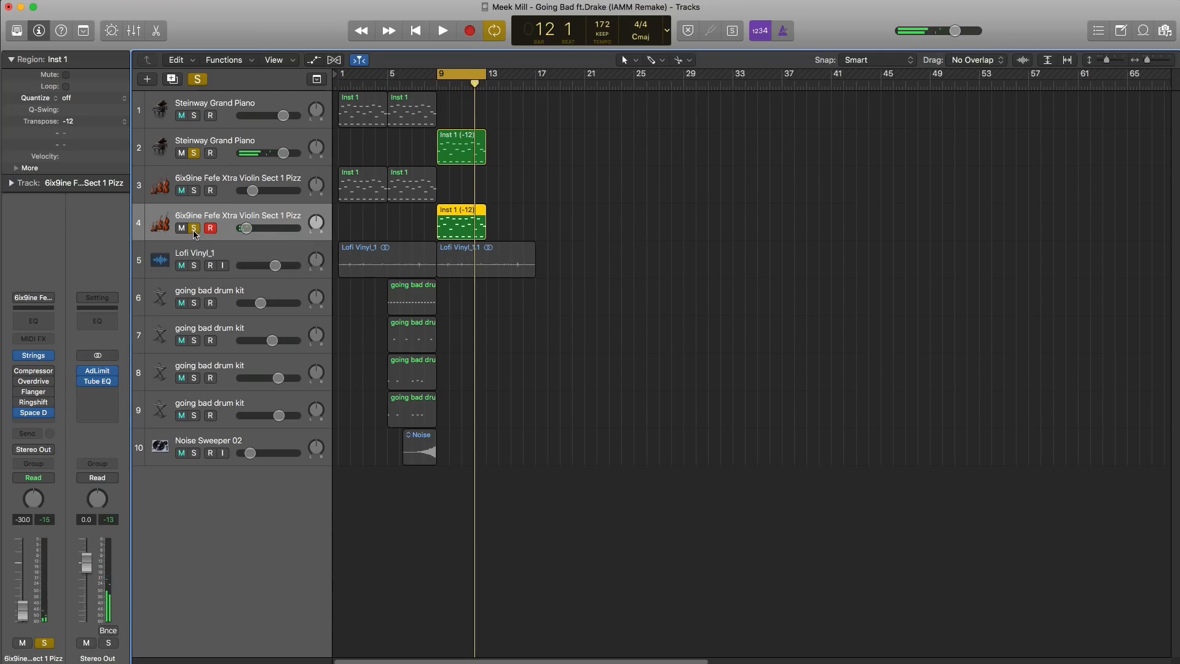
left_click(194, 230)
Step: Repeat the drum regions on tracks 6 and 7 twice, filling bars 9 to 17
left_click_drag(410, 301, 457, 300)
key("super+r")
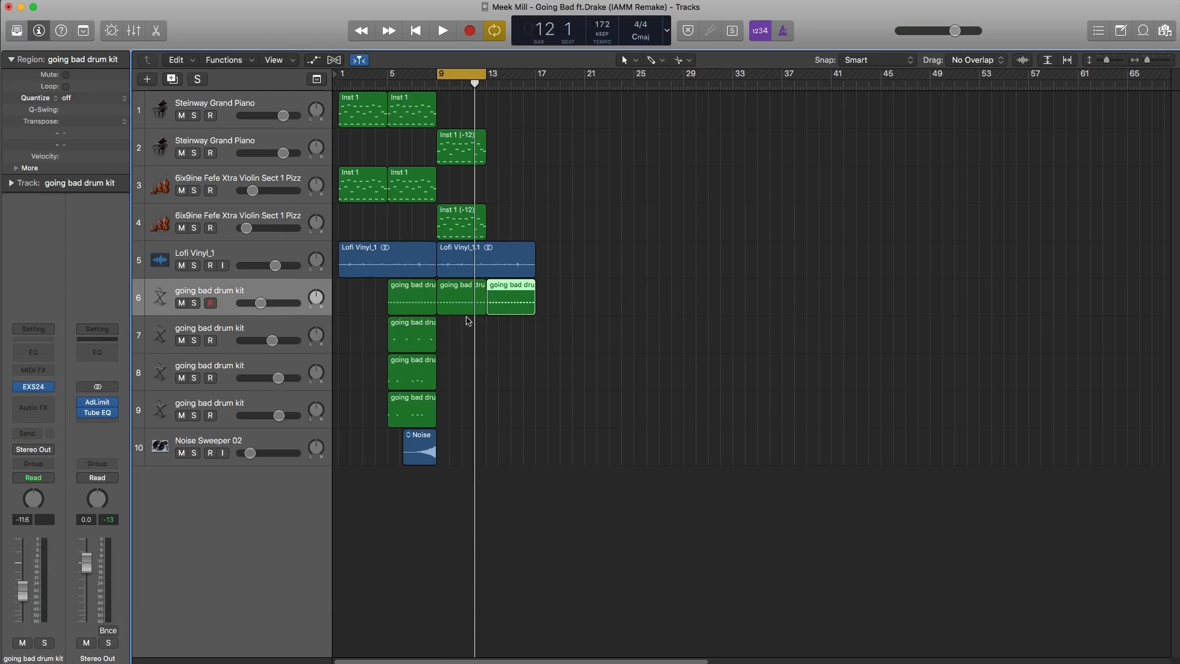
left_click(417, 338)
key("super+r")
key("super+r")
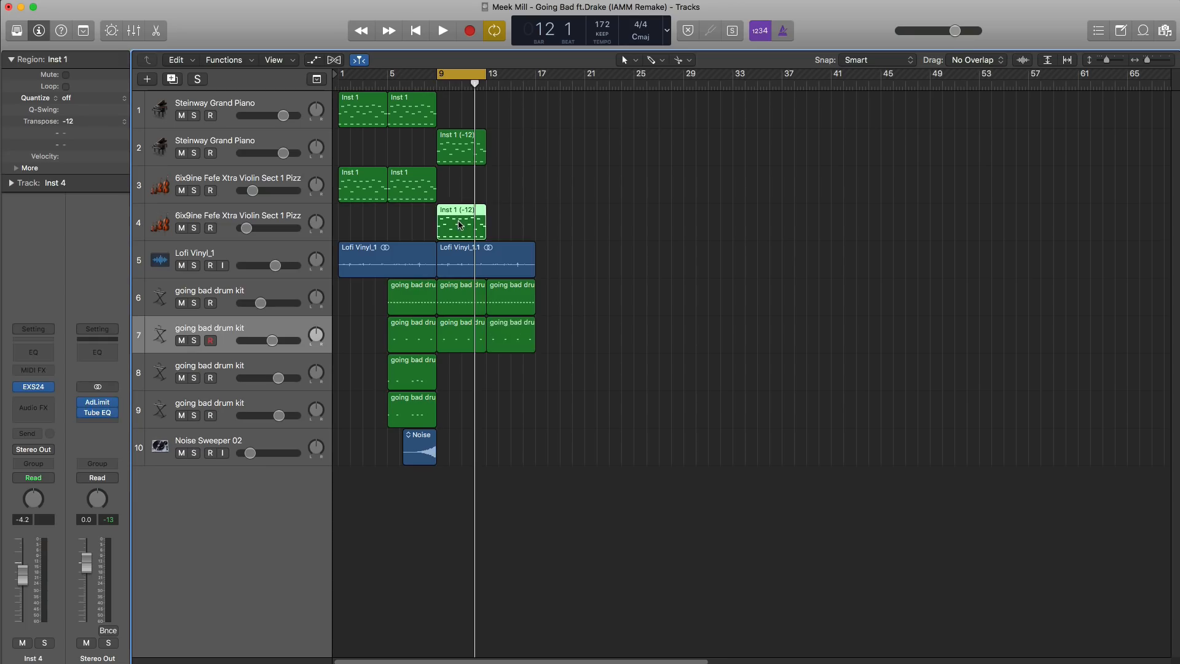
Step: Copy the -12 violin and -12 piano regions to bar 13 on their own tracks and play back
left_click_drag(460, 225, 509, 225)
left_click(481, 160)
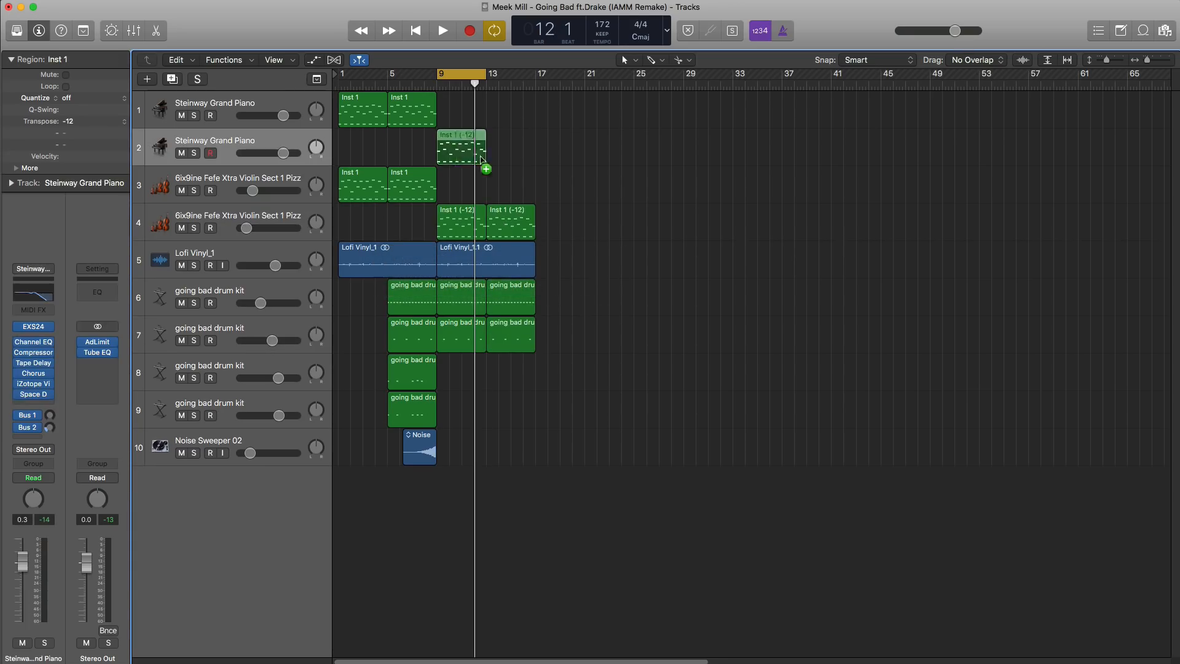
left_click_drag(481, 160, 531, 161)
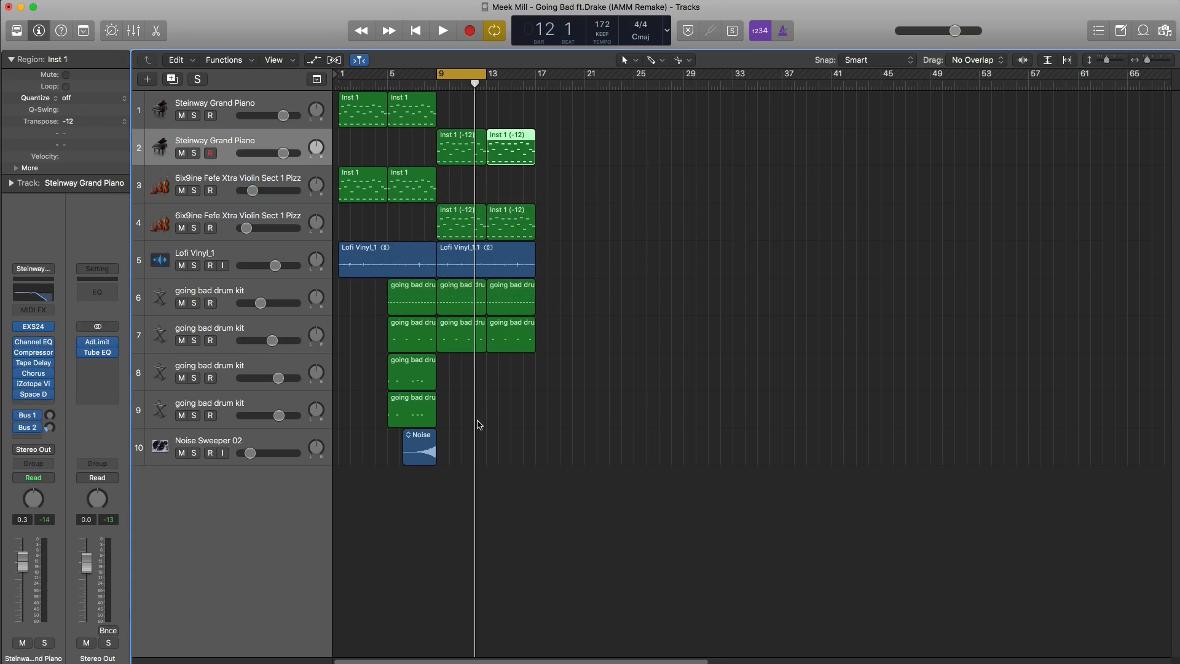
key("space")
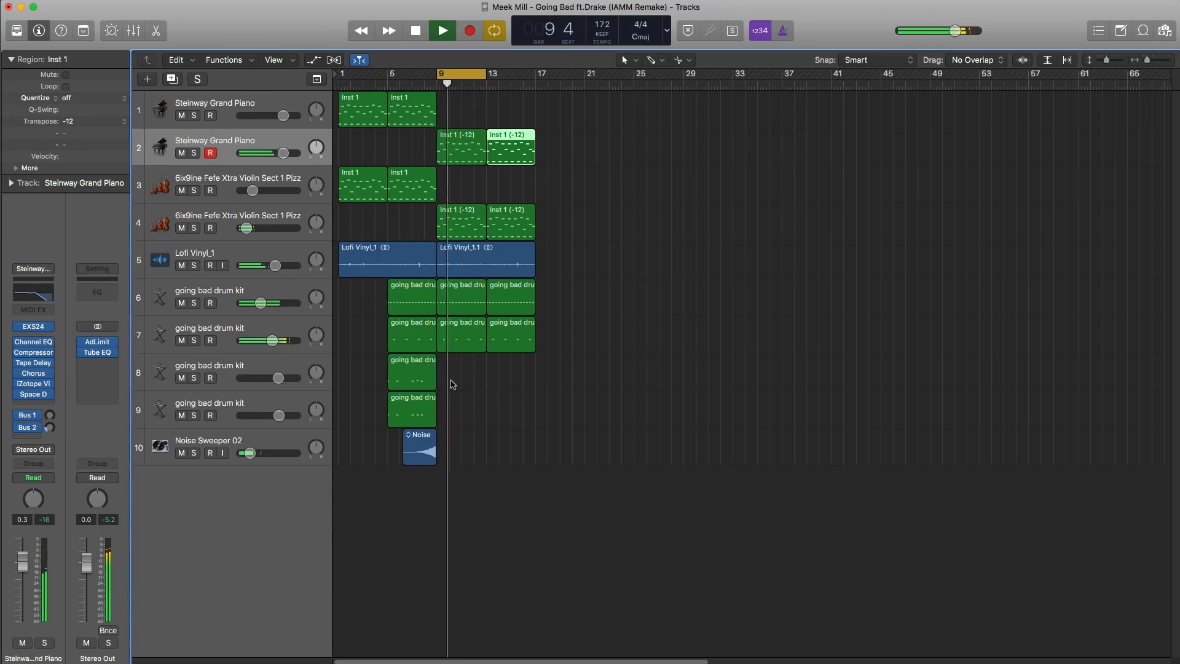
Step: Create an empty region on track 8 from bar 9 to bar 17 and extend the cycle range to match
left_click(444, 379, "super")
left_click_drag(486, 379, 535, 379)
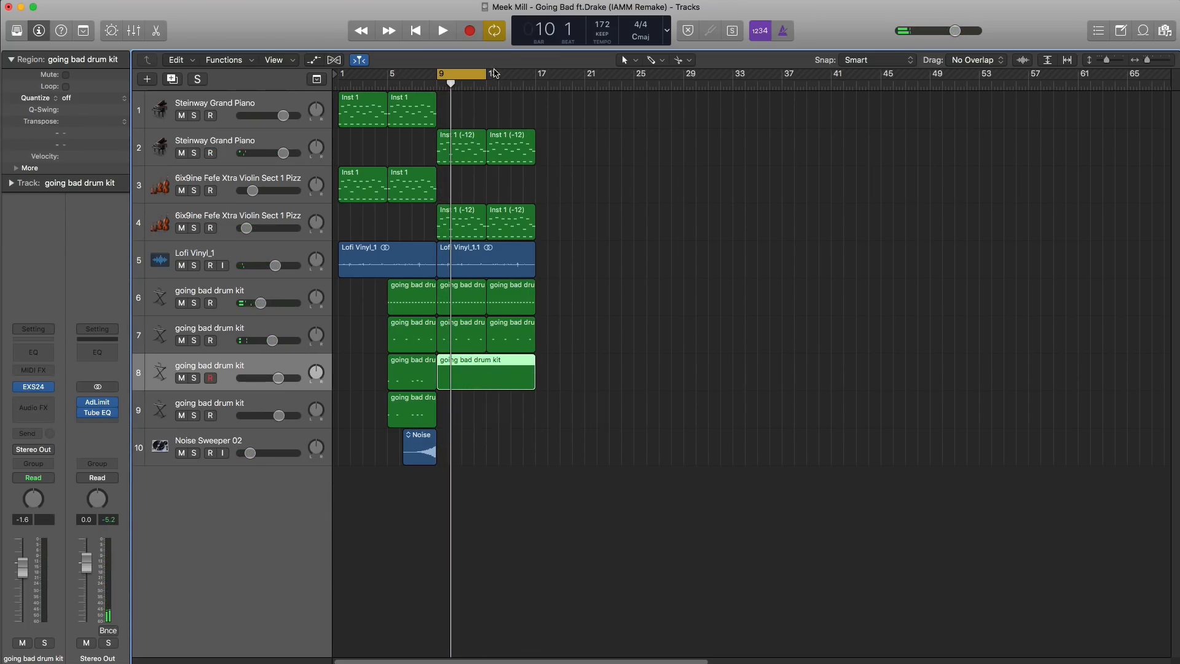
left_click_drag(485, 76, 535, 77)
Step: In the new track 8 region's Piano Roll, add B0 notes at bar 9 beat 1 and beat 4 using the Pencil Tool
double_click(481, 382)
key("space")
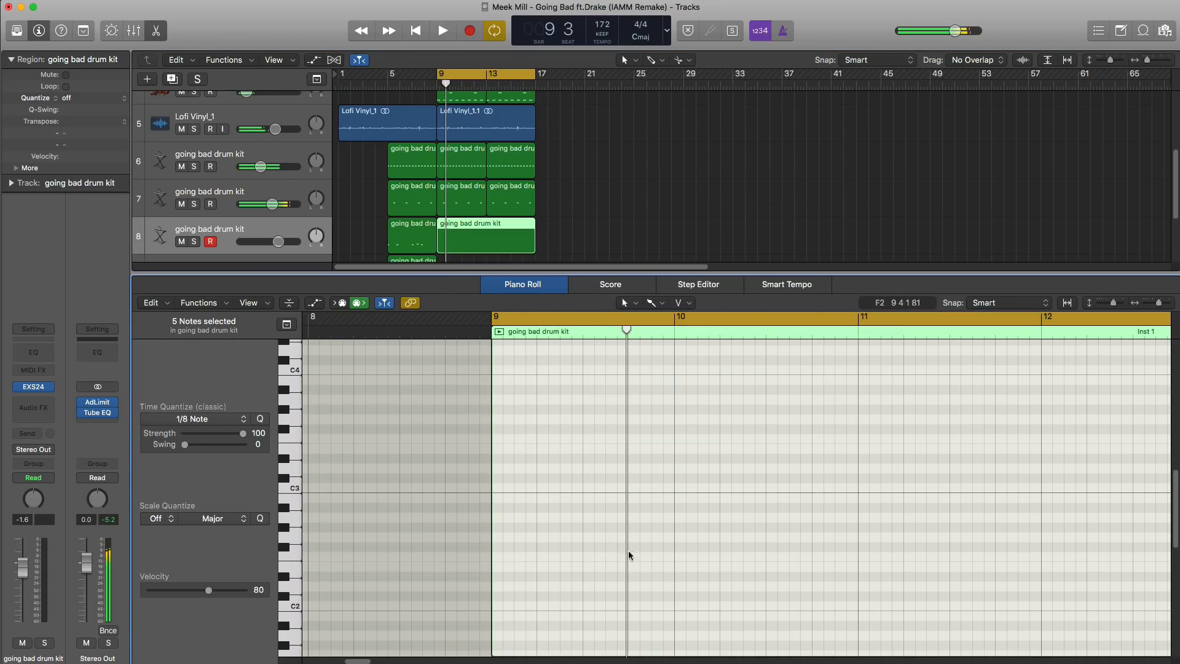
scroll(626, 545, "left", 3)
scroll(626, 544, "down", 8)
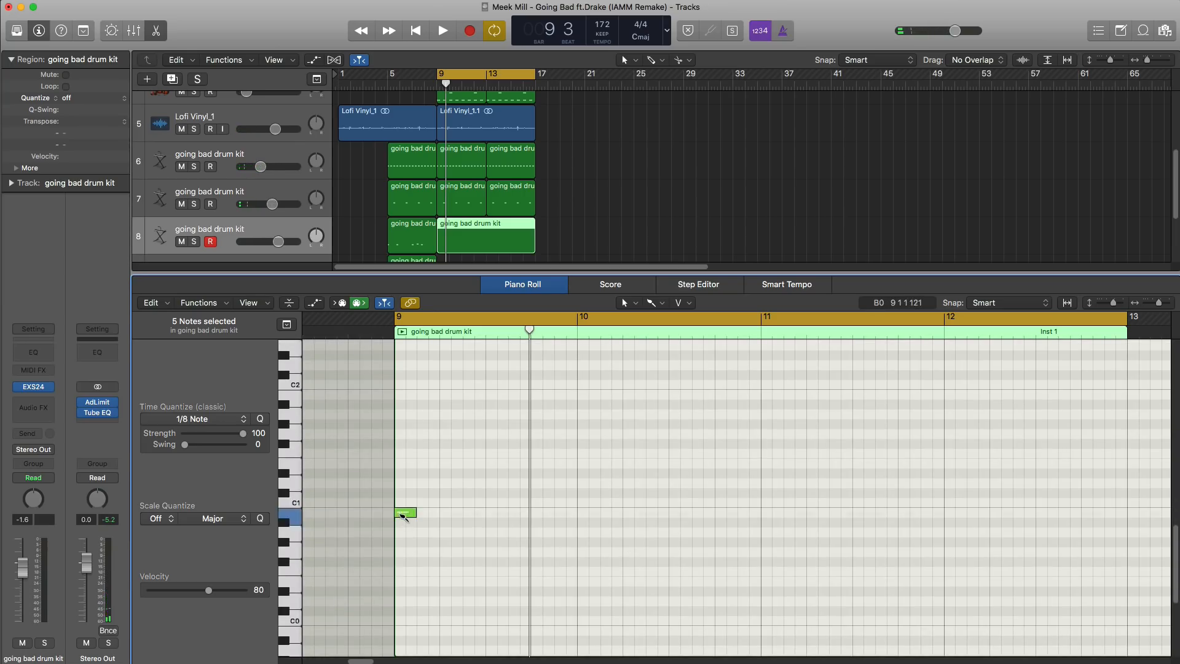
left_click(509, 478)
left_click(656, 302)
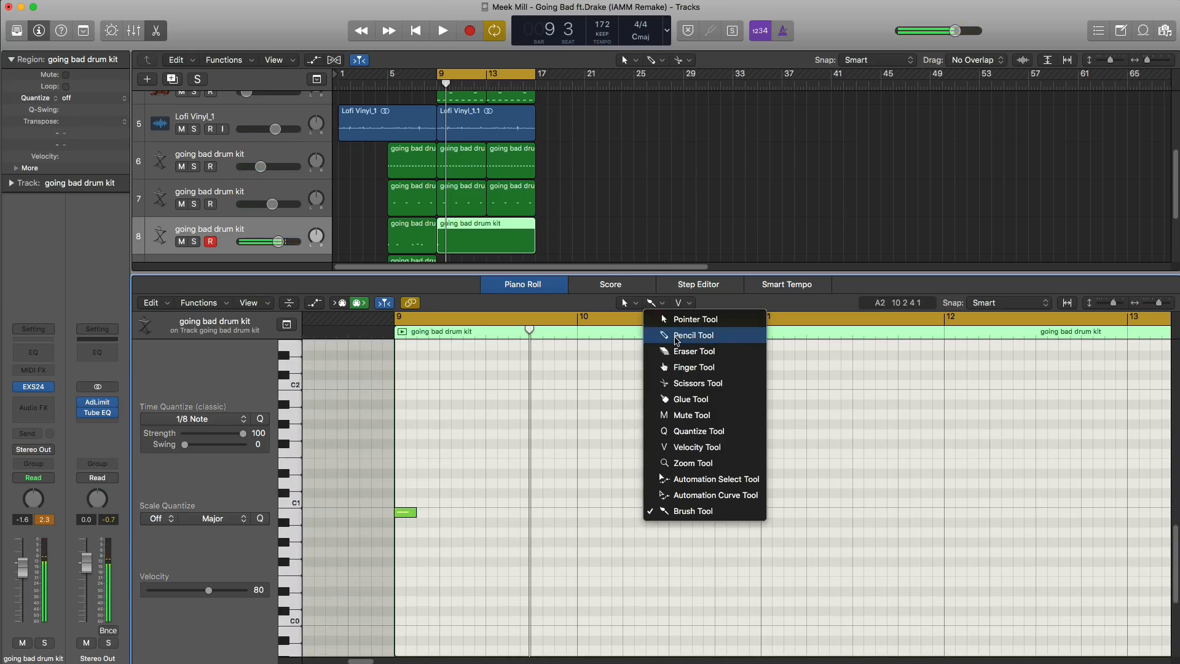
left_click(676, 336)
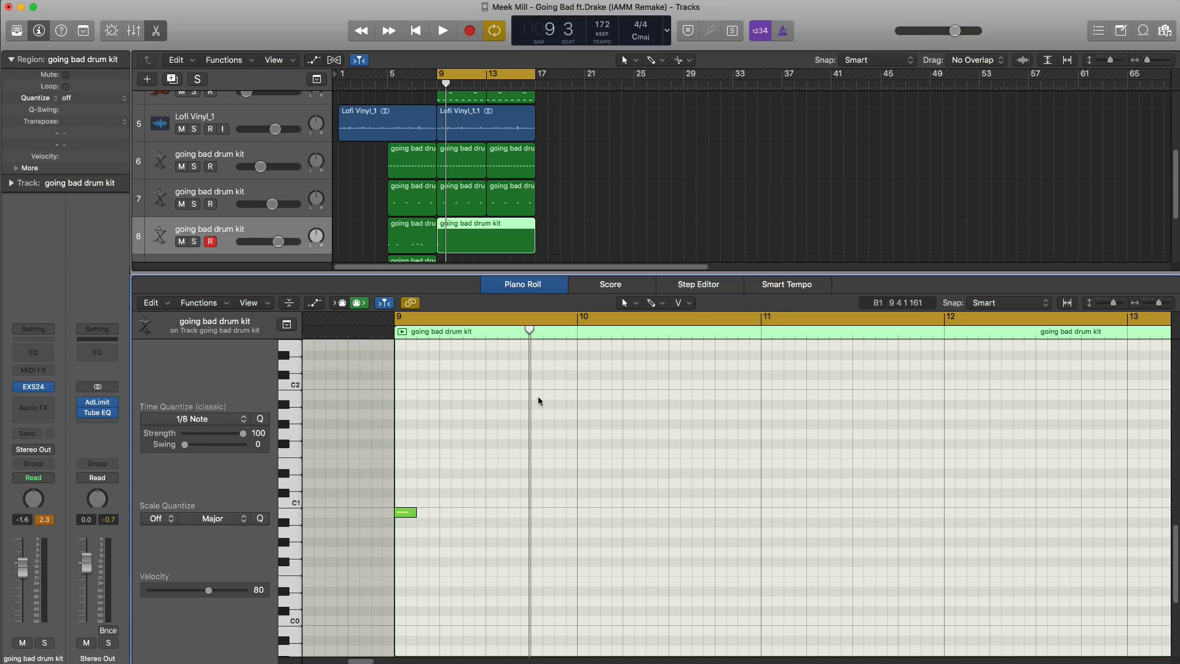
key("space")
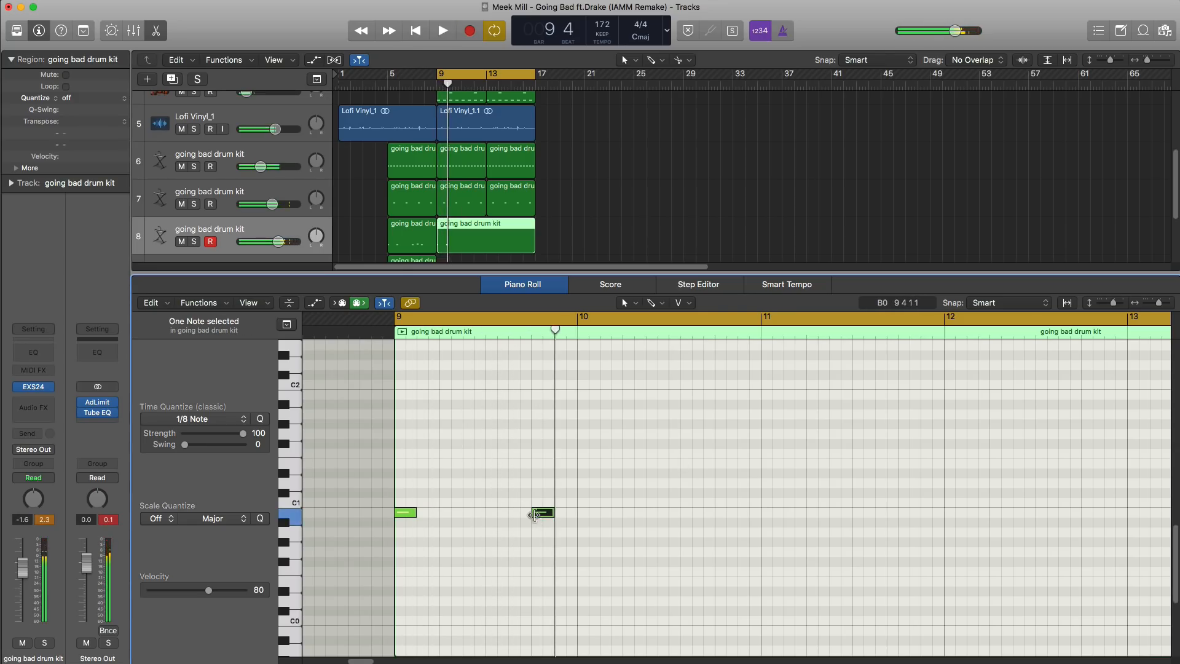
key("space")
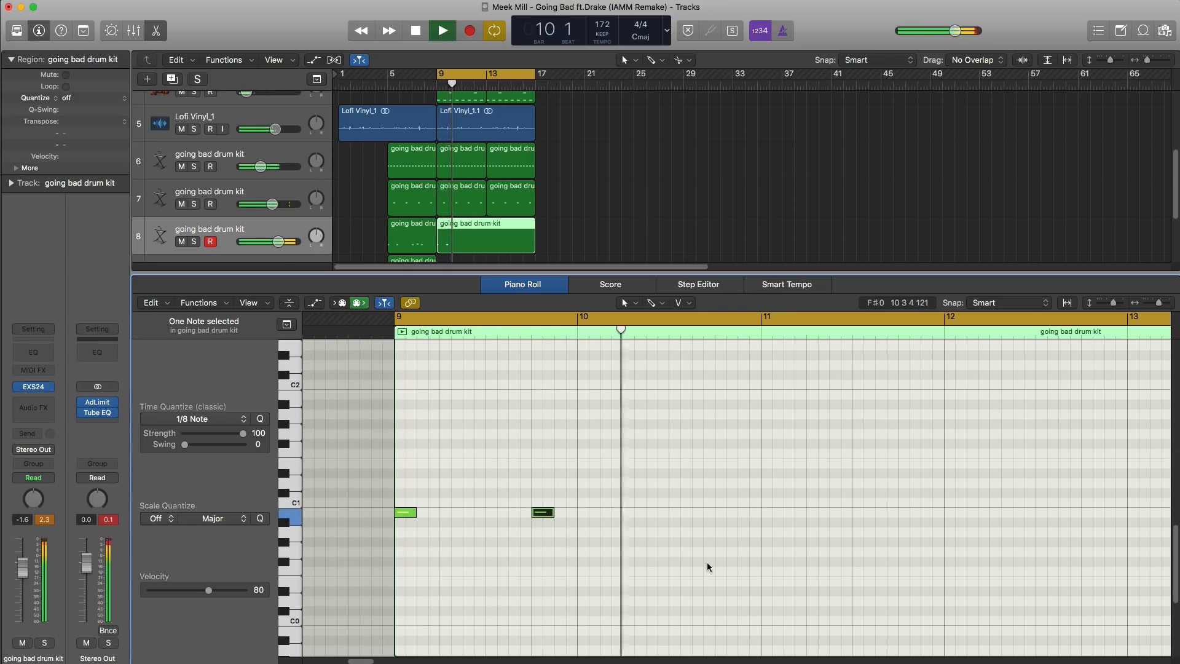
Step: Add B0 notes at 11 1, 11 4 and 12 2, and a D1 note at 12 3 3, checking against playback
left_click(769, 513, "super")
key("space")
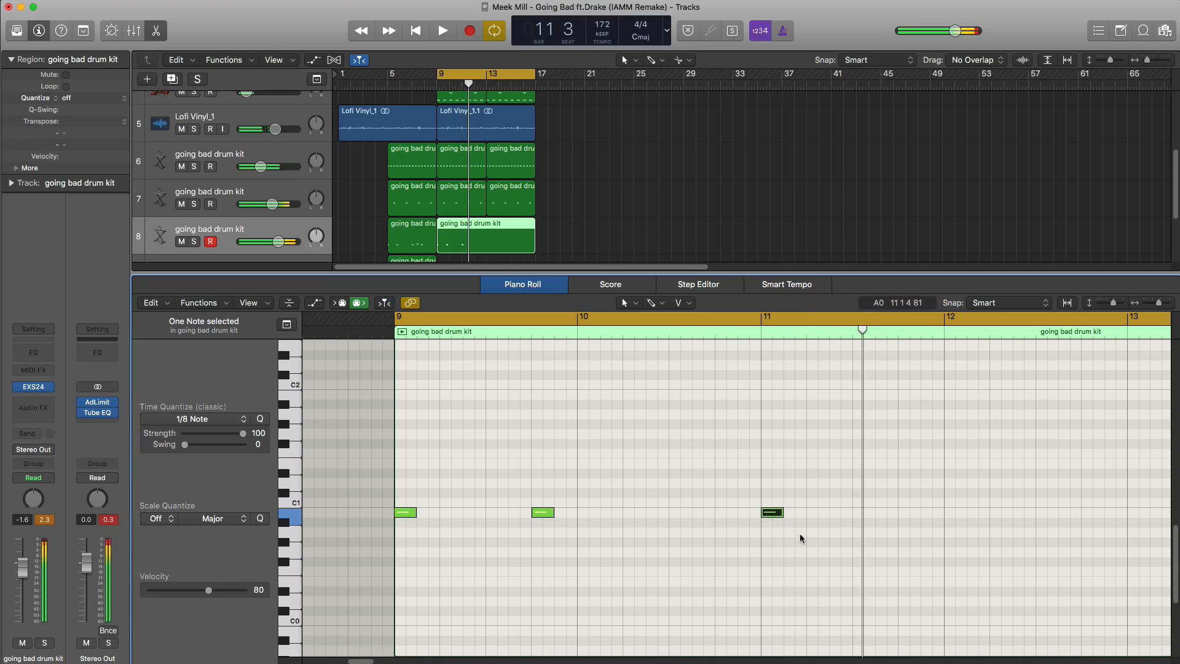
left_click(905, 513, "super")
key("space")
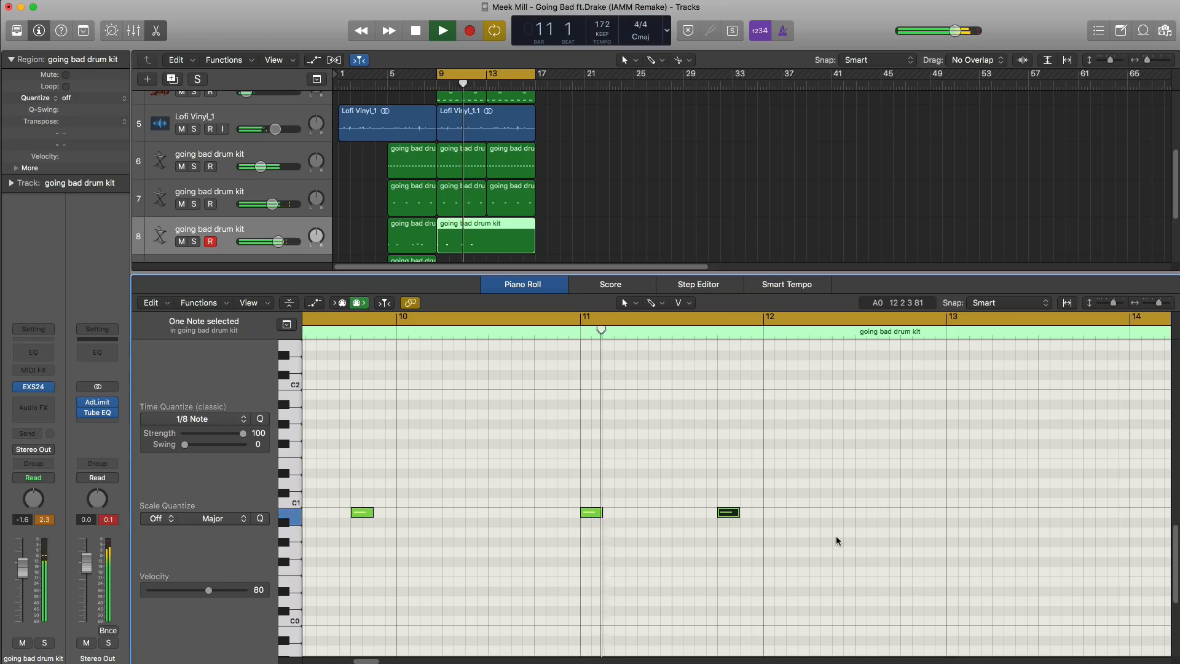
key("space")
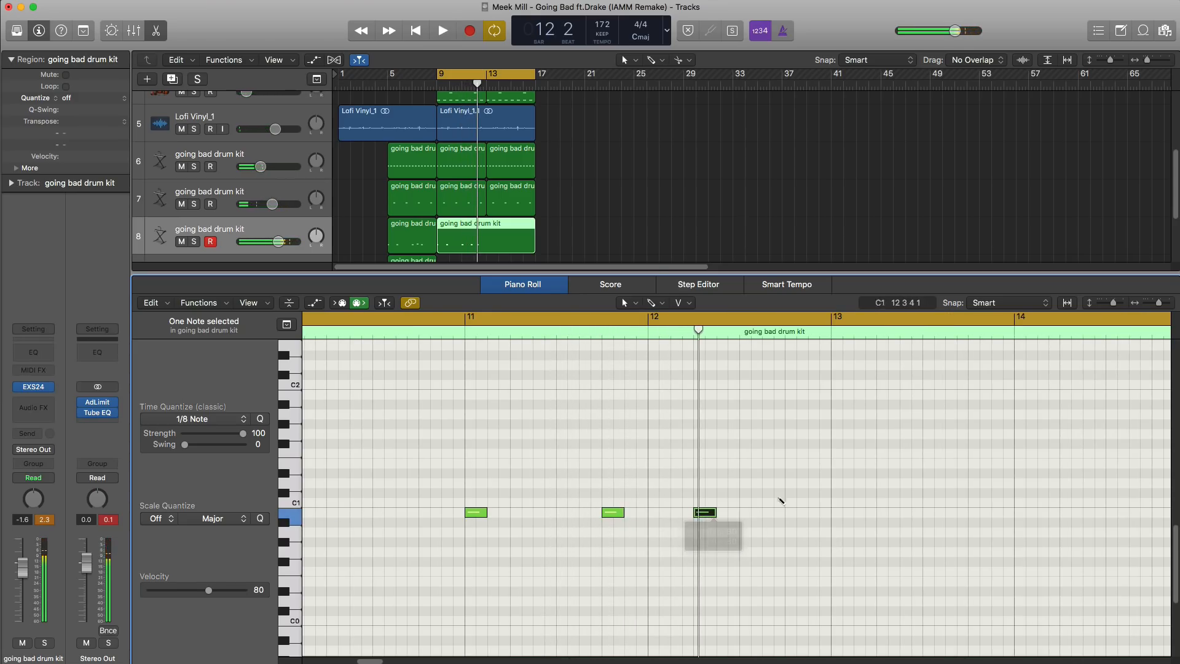
left_click(767, 485, "super")
key("space")
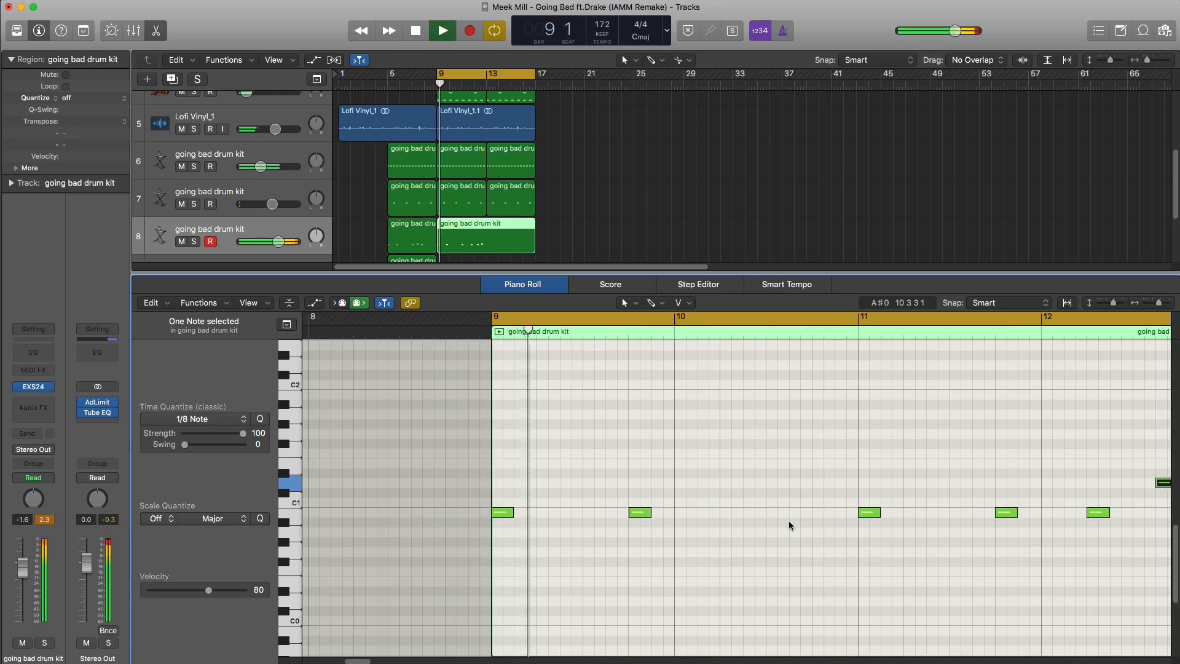
Step: Set the cycle range to bars 13 to 17 and add a B0 note at the start of bar 13
scroll(789, 522, "down", 3)
scroll(789, 523, "up", 2)
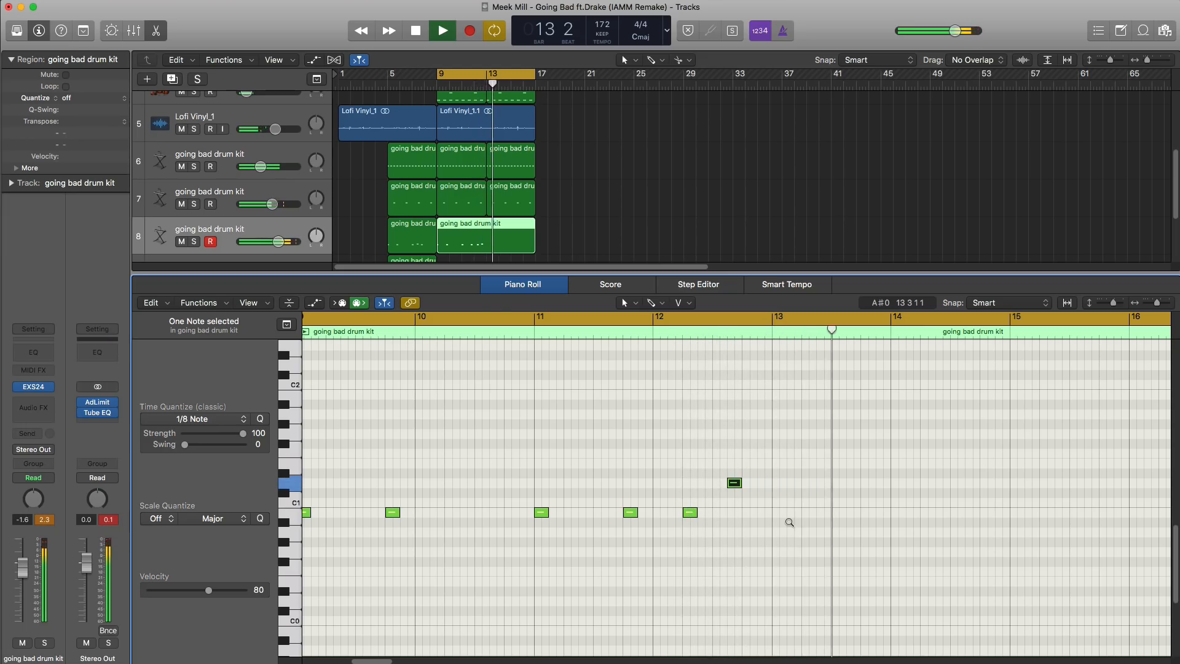
scroll(789, 523, "right", 3)
key("space")
left_click(620, 320)
left_click_drag(617, 320, 1025, 319)
key("space")
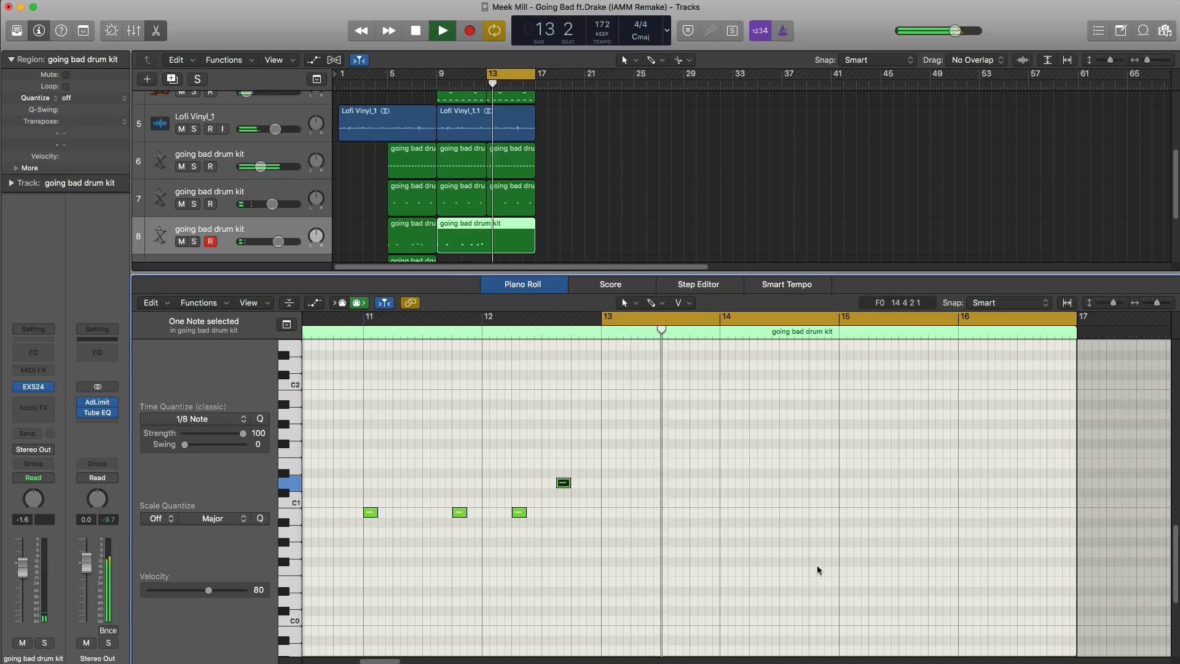
key("space")
key("space")
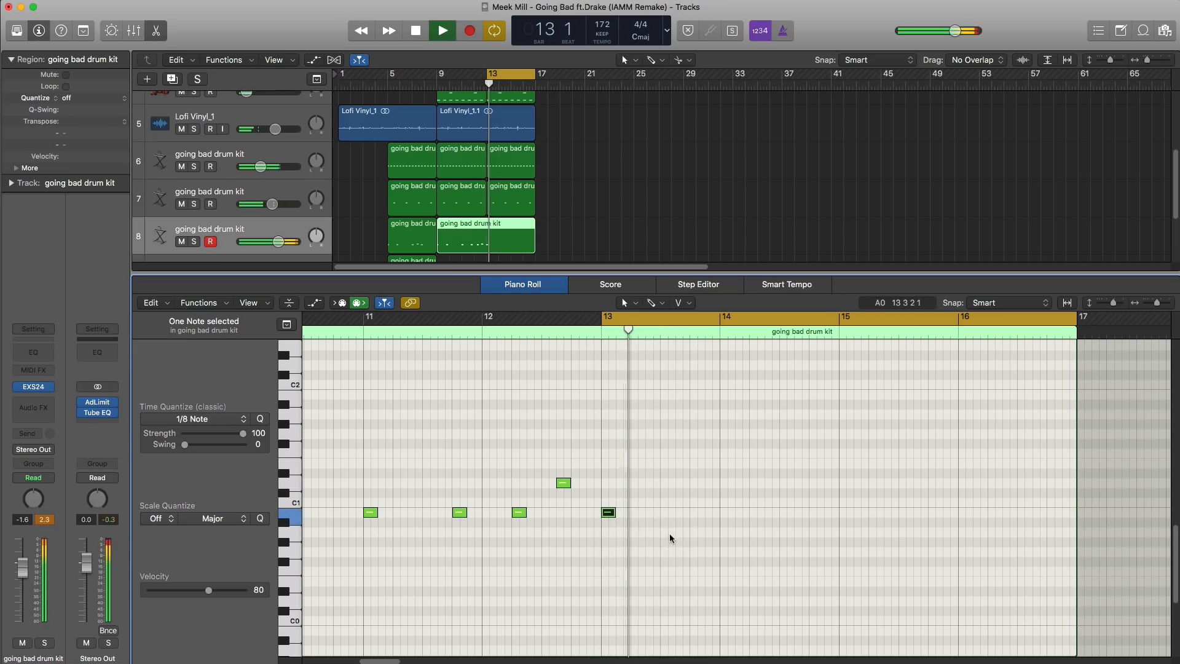
Step: Add B0 notes at 13 4, 15 1 and 15 4, and a D1 note at 15 2 3, while listening to the loop
left_click(697, 512, "super")
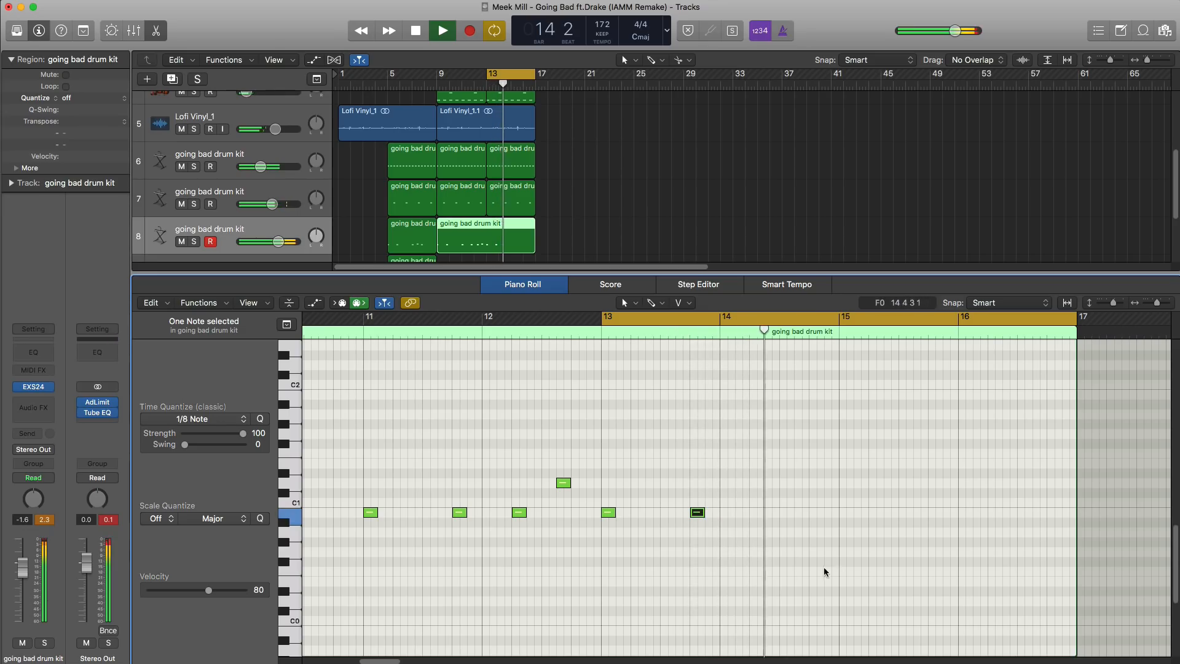
left_click(847, 512, "super")
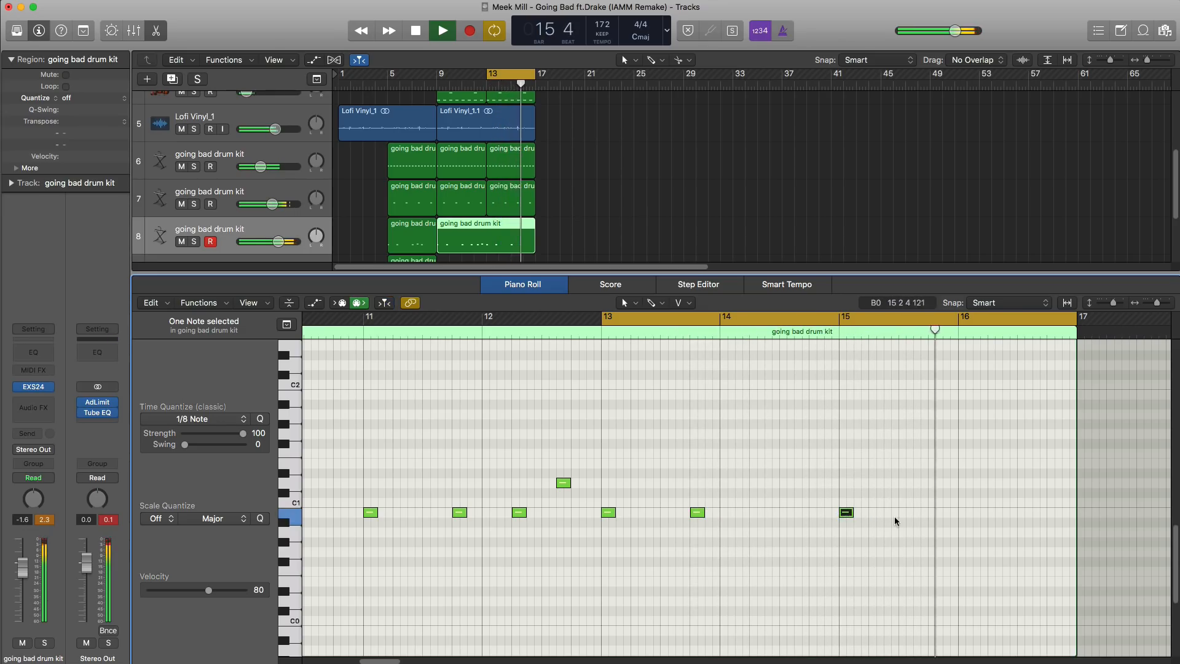
left_click(892, 483, "super")
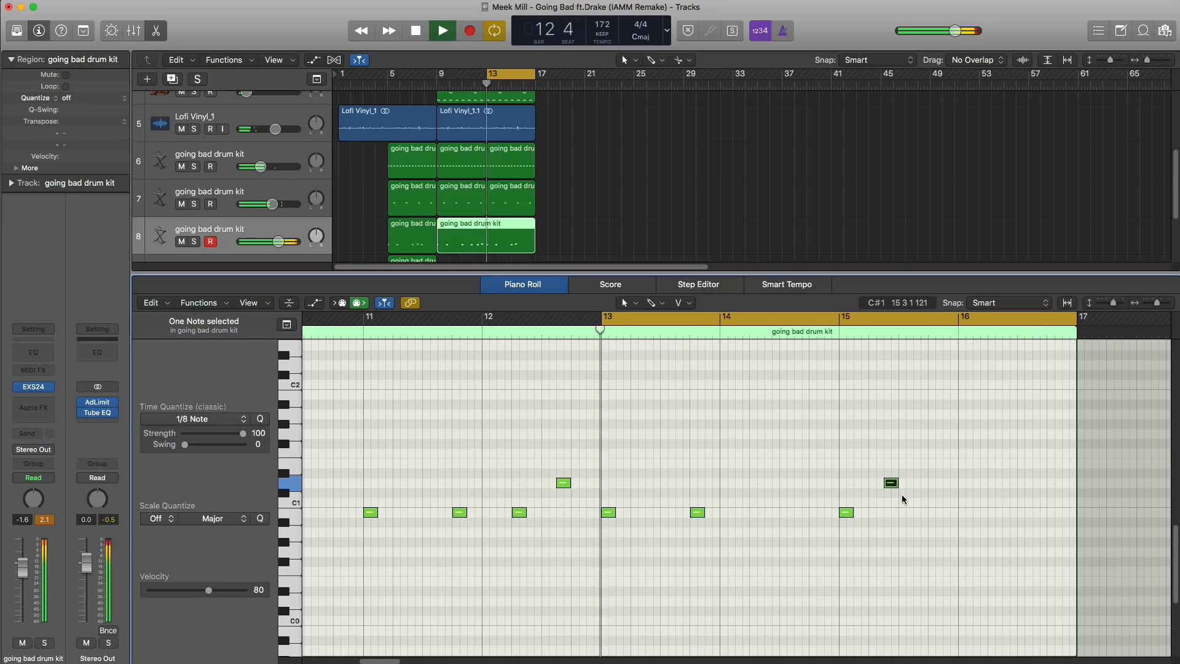
key("space")
left_click(938, 514, "super")
key("space")
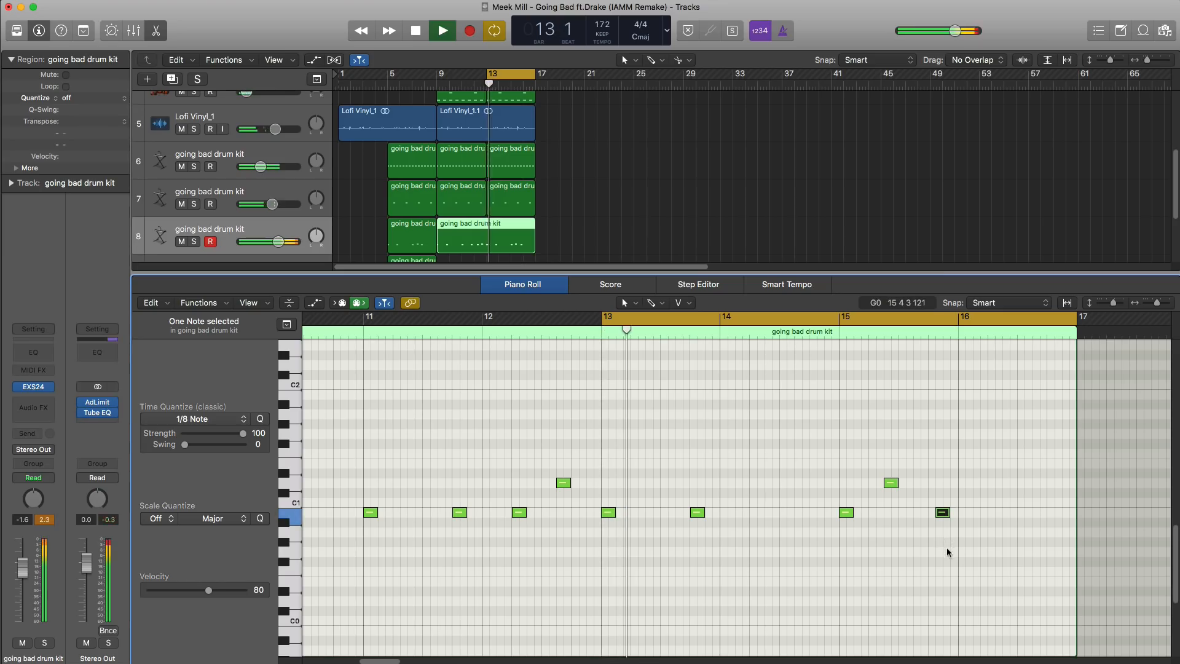
left_click_drag(938, 514, 931, 525)
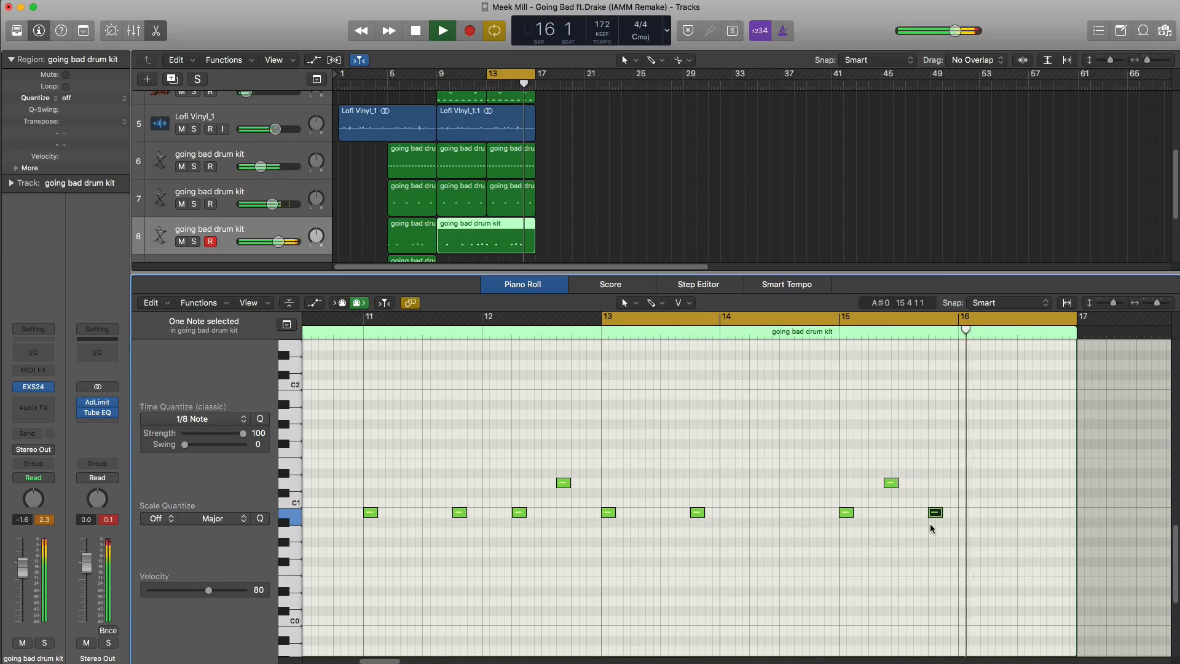
key("space")
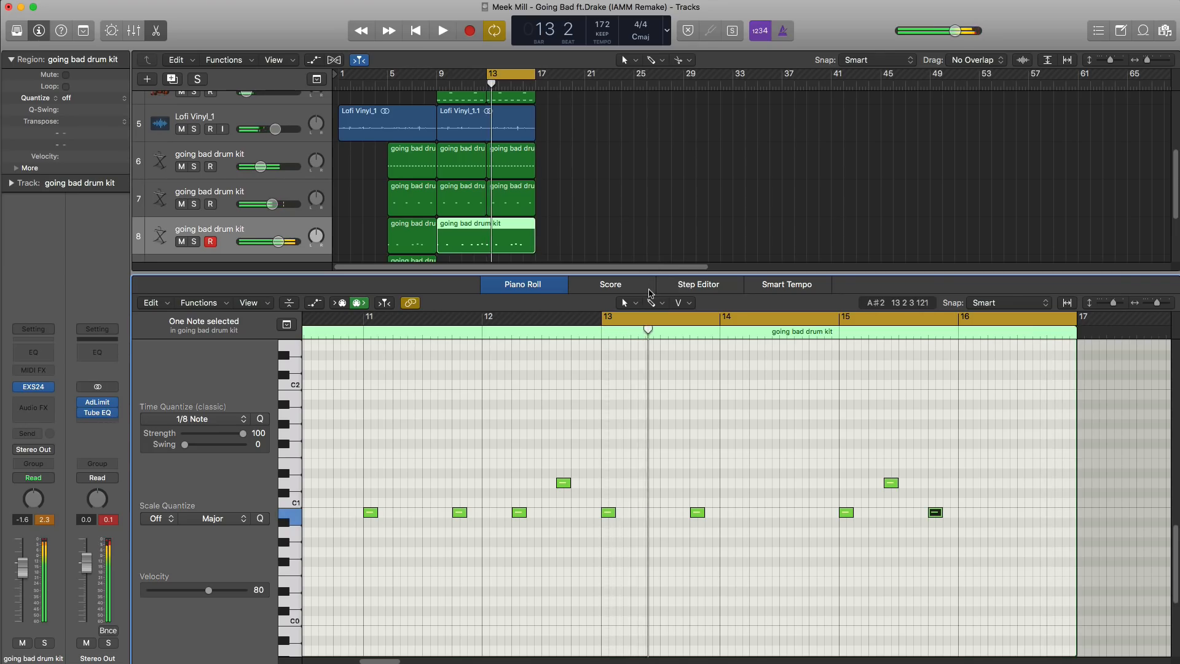
Step: Extend the cycle back to bar 9 and copy the new track 8 region to track 9, opening the copy's notes
key("x")
key("x")
left_click_drag(443, 82, 438, 80)
left_click_drag(490, 382, 490, 420)
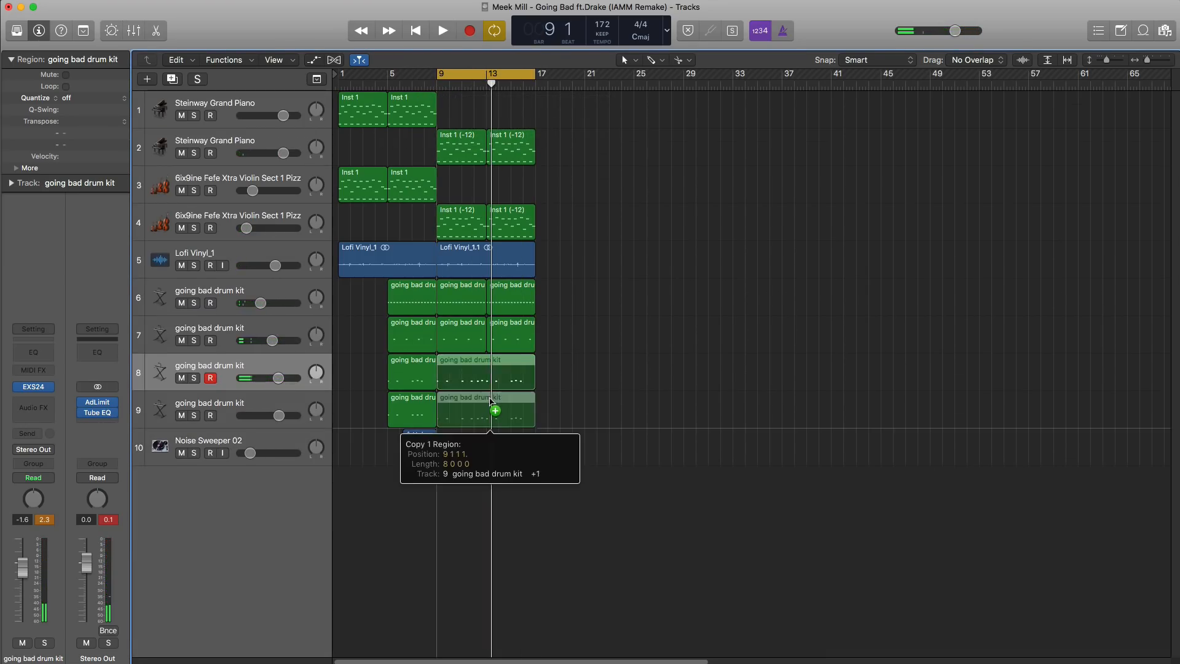
key("e")
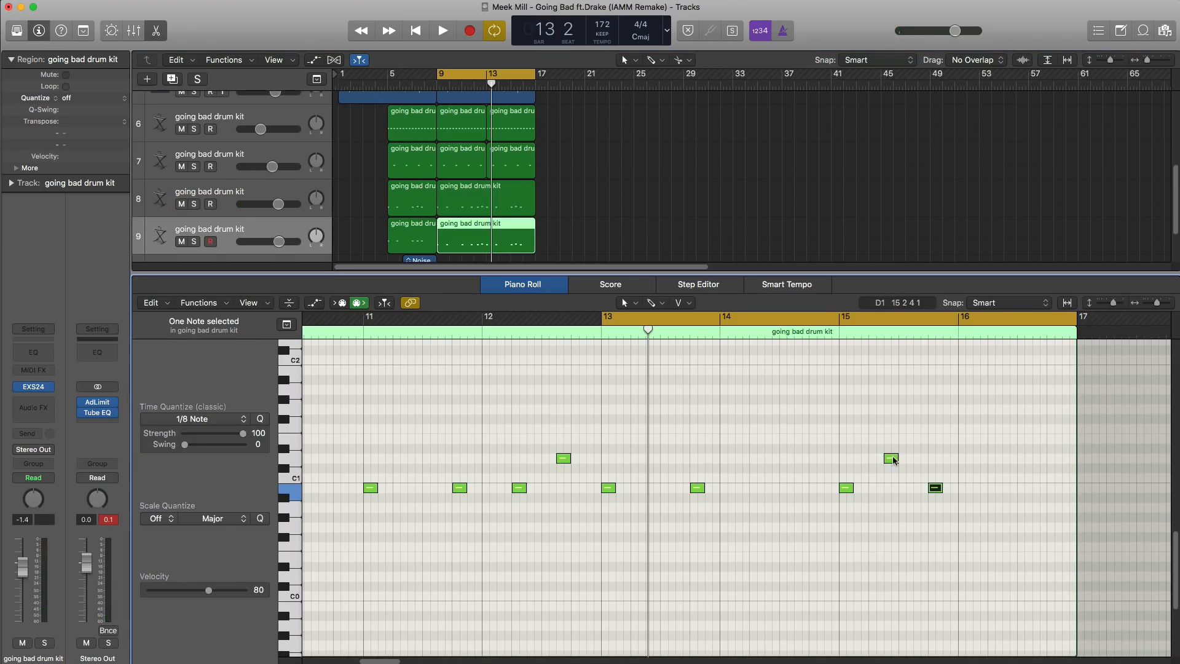
Step: In the track 9 copy, lower both D1 notes to B0 and move the whole pattern up in pitch
left_click_drag(894, 460, 893, 489)
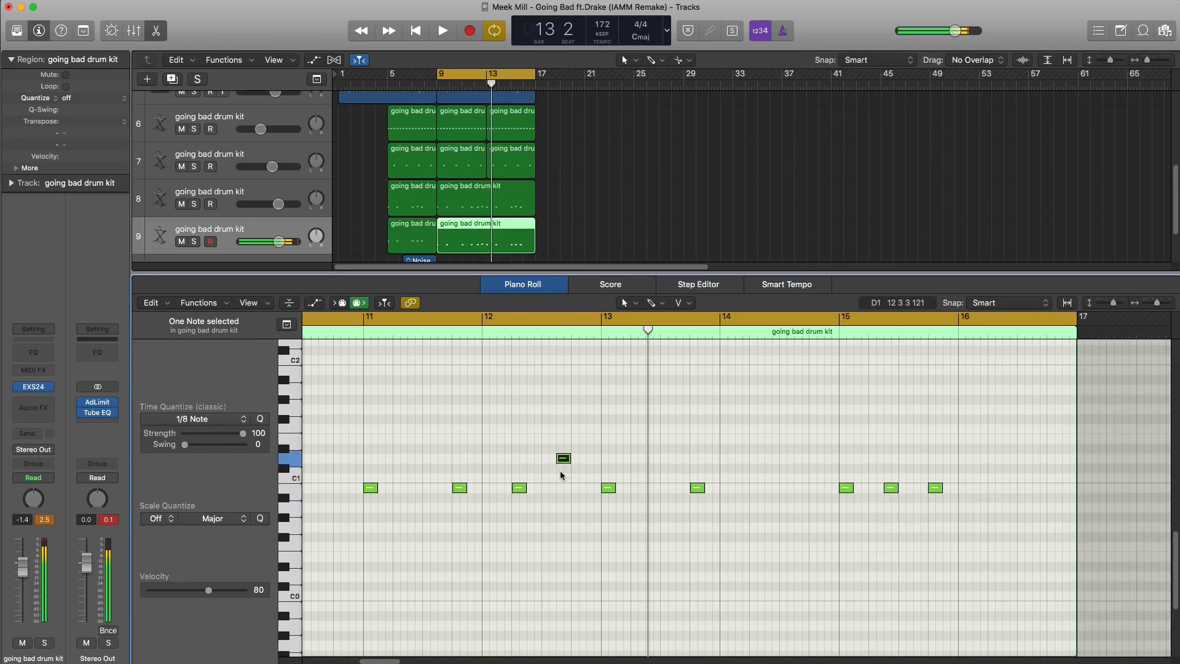
left_click_drag(563, 458, 563, 488)
left_click(610, 470)
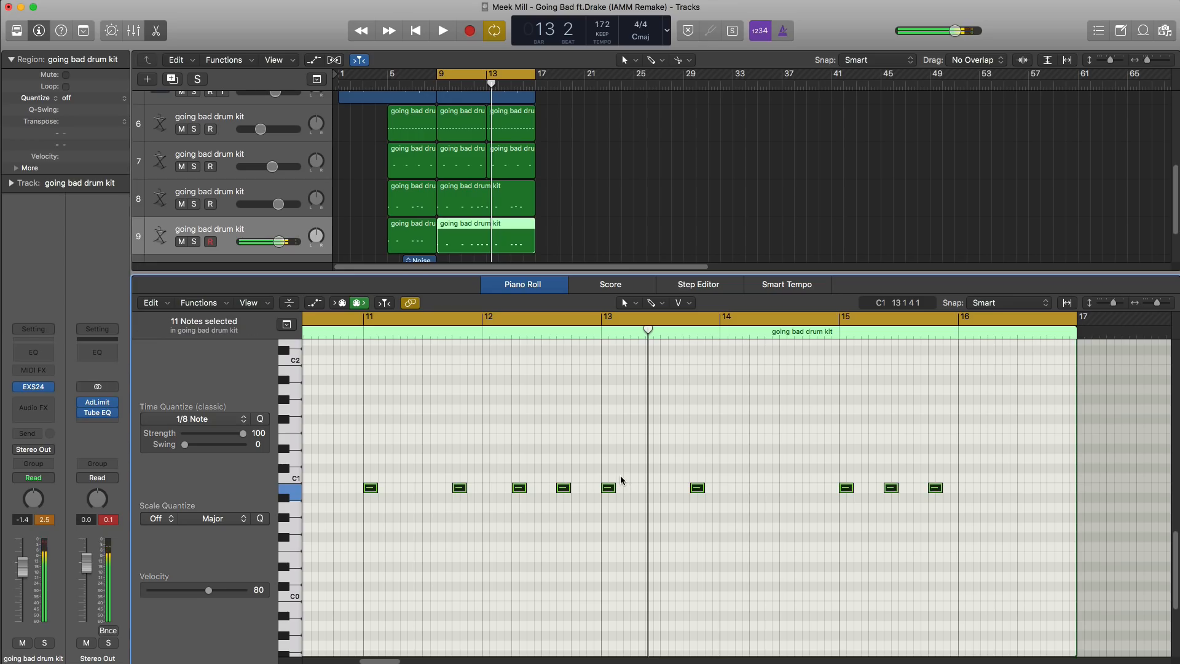
key("Delete")
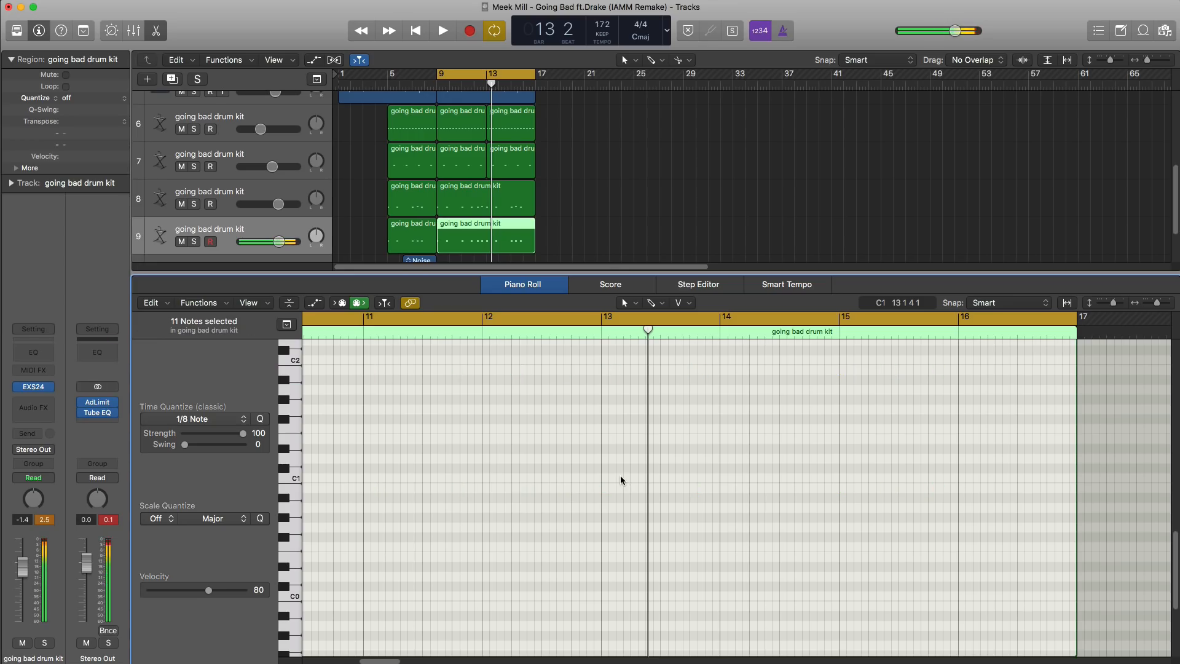
key("x")
key("x")
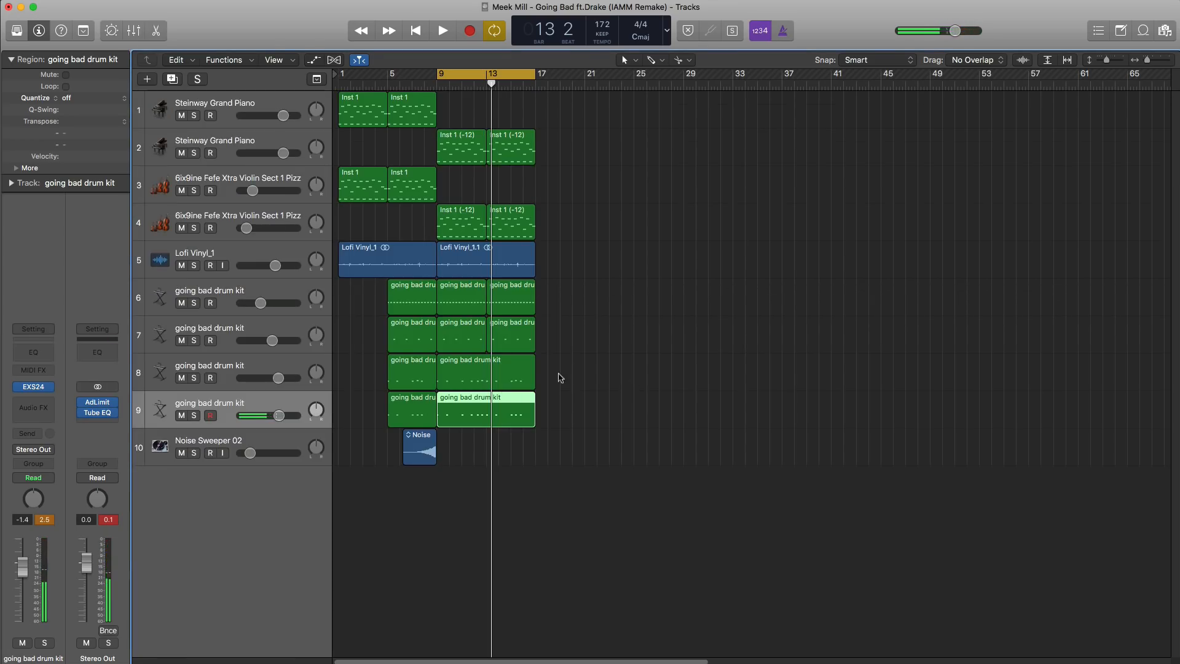
Step: Play the loop and raise the volume of the track 8 drum kit slightly
key("space")
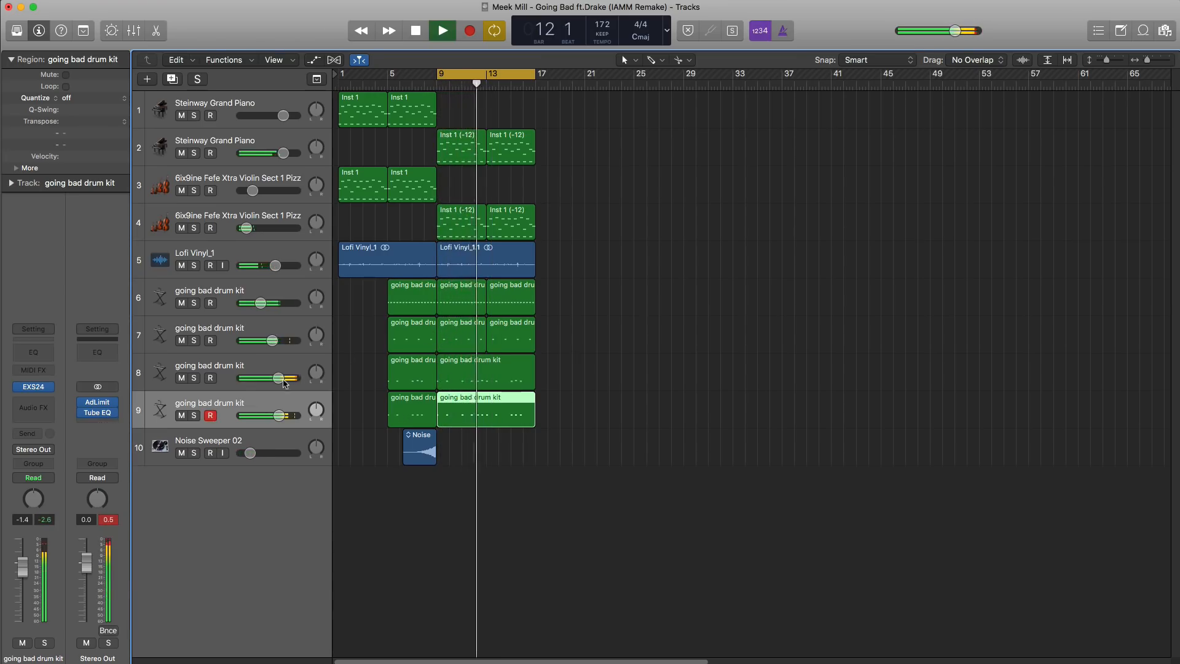
left_click_drag(280, 379, 281, 379)
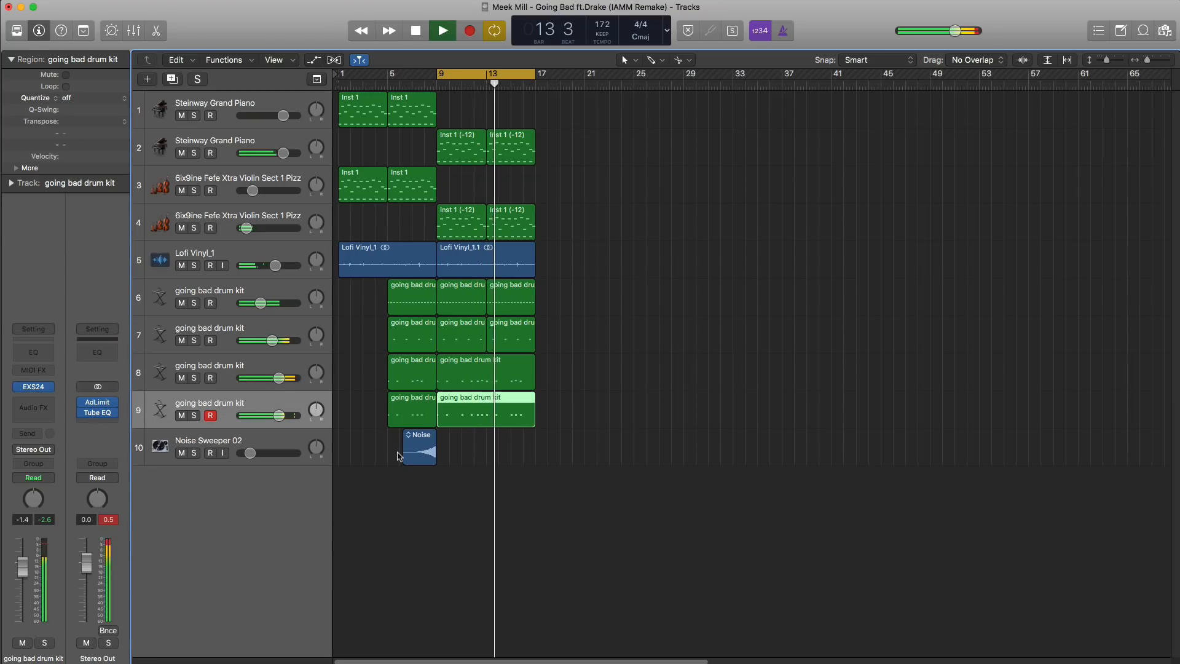
key("space")
Step: Repeat all regions of bars 9 to 17 twice up to bar 33, and copy the noise sweep so it ends at bar 33
left_click_drag(585, 427, 440, 147)
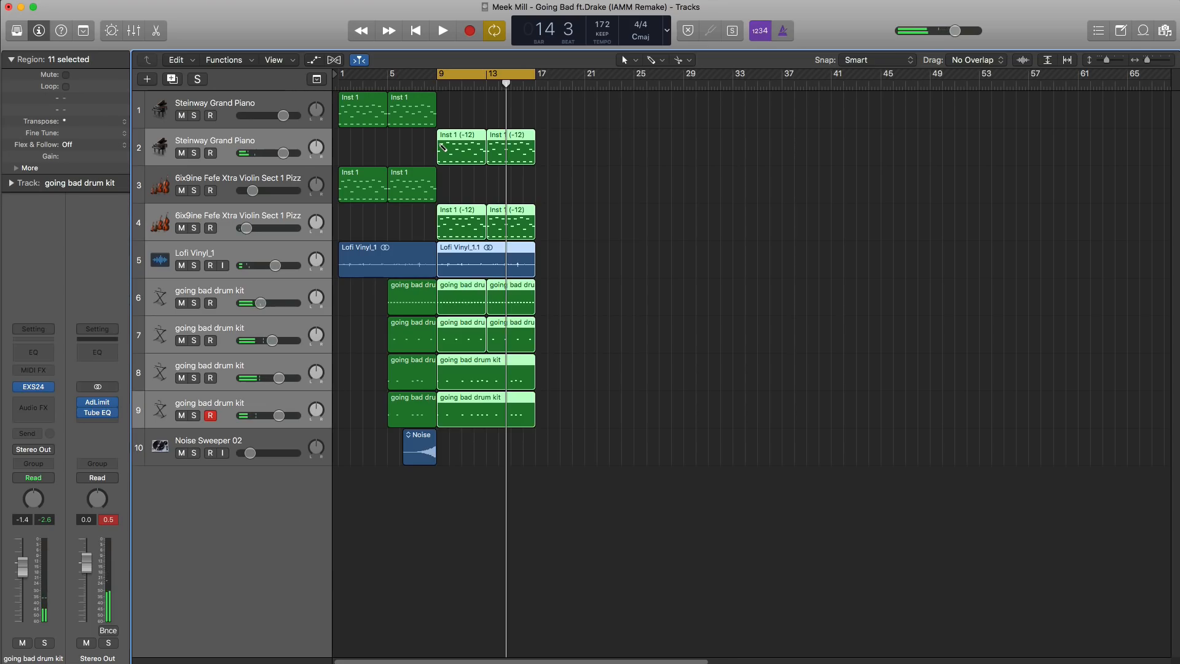
key("super+r")
key("Down")
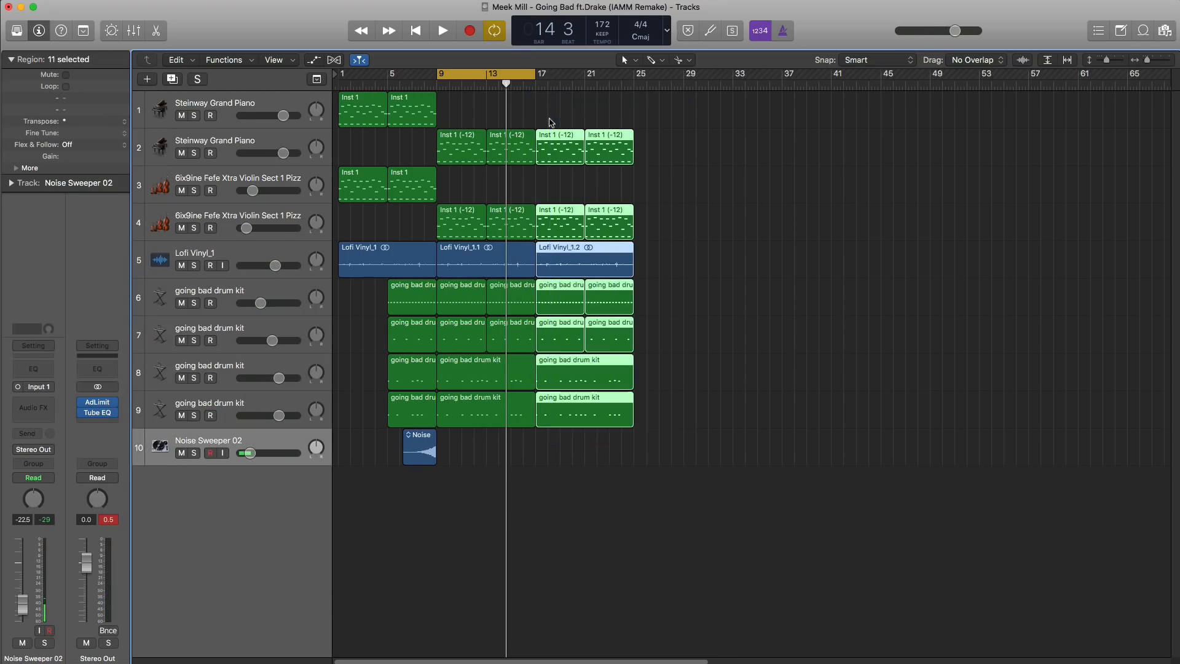
key("super+r")
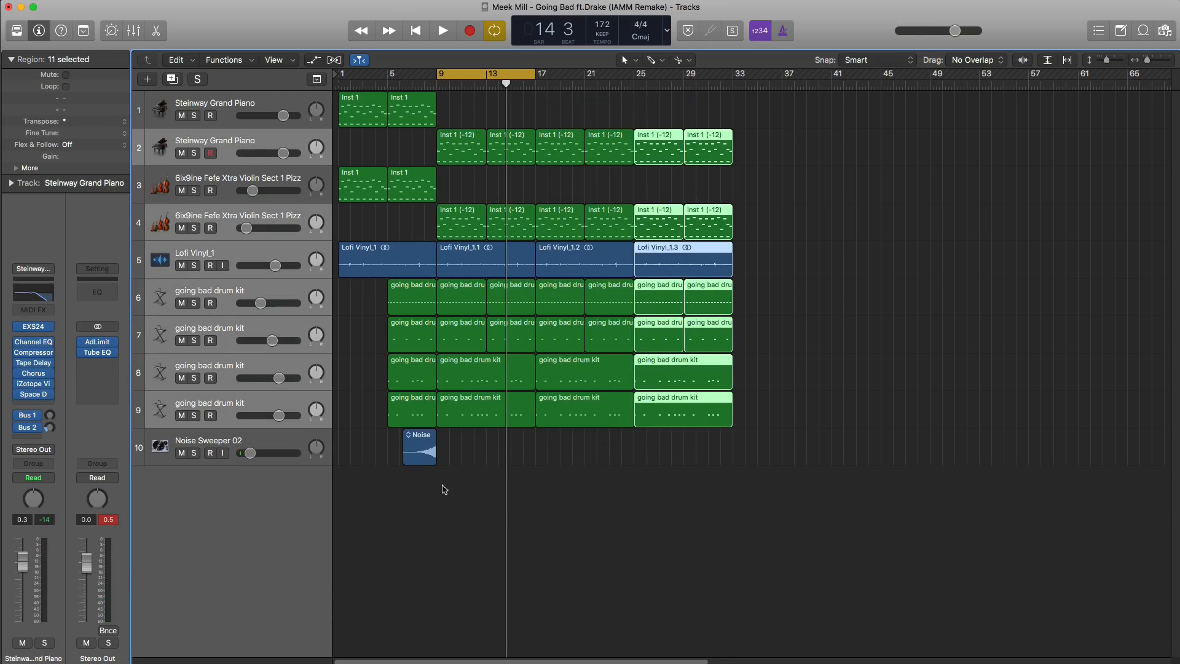
left_click_drag(421, 455, 716, 461)
scroll(477, 279, "down", 5)
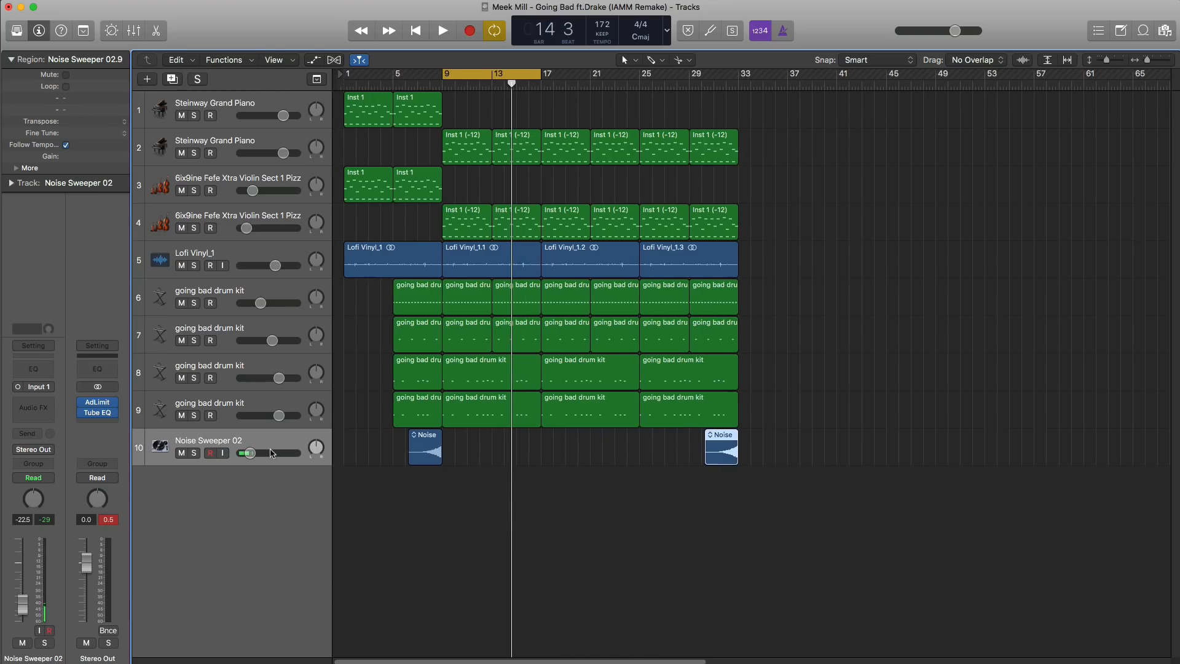
Step: Fill bars 33 to 49 with copies of the track 1 piano and track 3 violin regions, the vinyl loop and a closing noise sweep
left_click(431, 195)
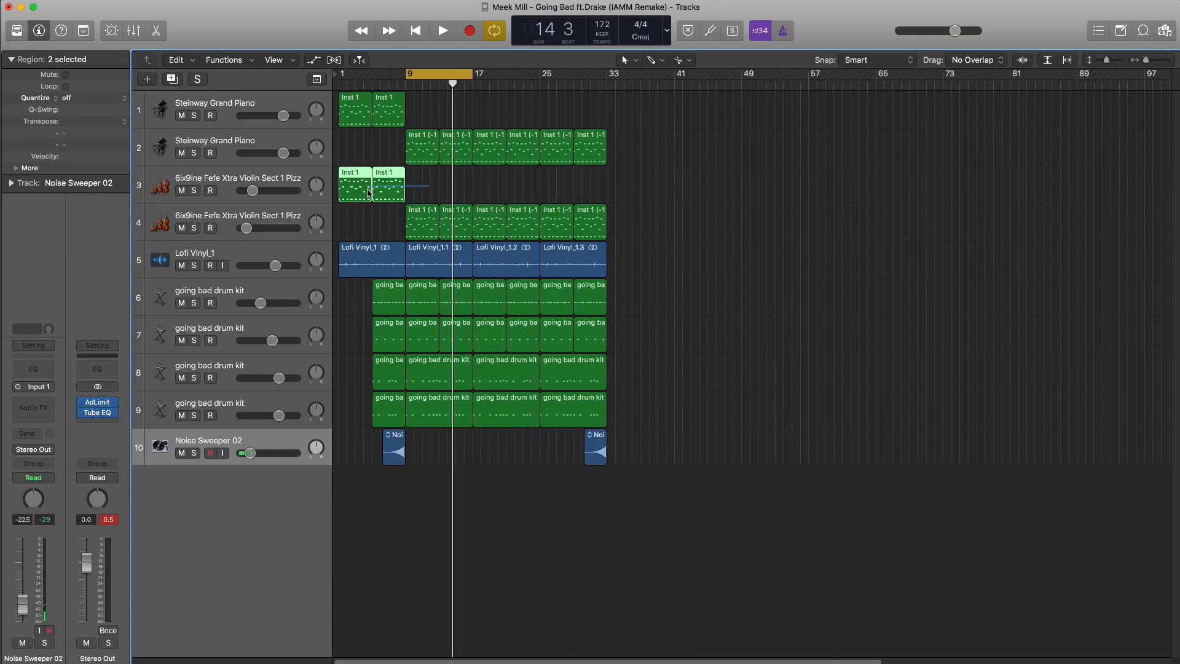
left_click_drag(367, 118, 691, 125)
left_click(588, 265)
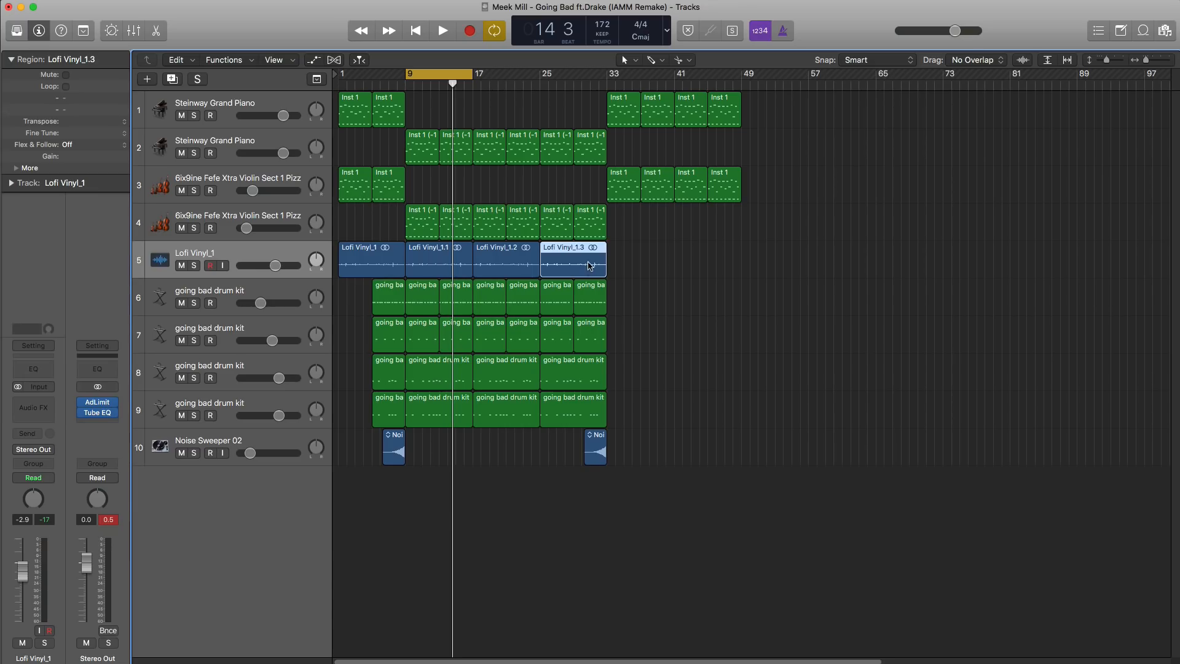
key("super+r")
key("super+r")
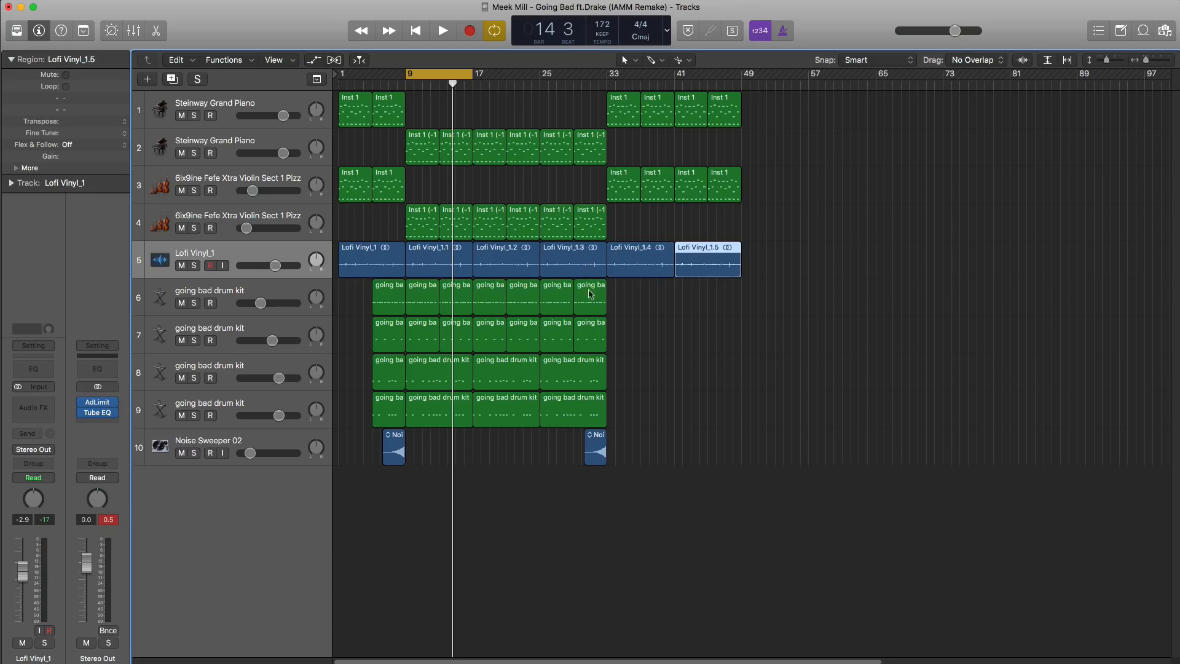
left_click_drag(591, 448, 724, 455)
Step: Copy all regions between bars 9 and 33, including the noise sweep, to start at bar 49
left_click_drag(608, 493, 471, 183)
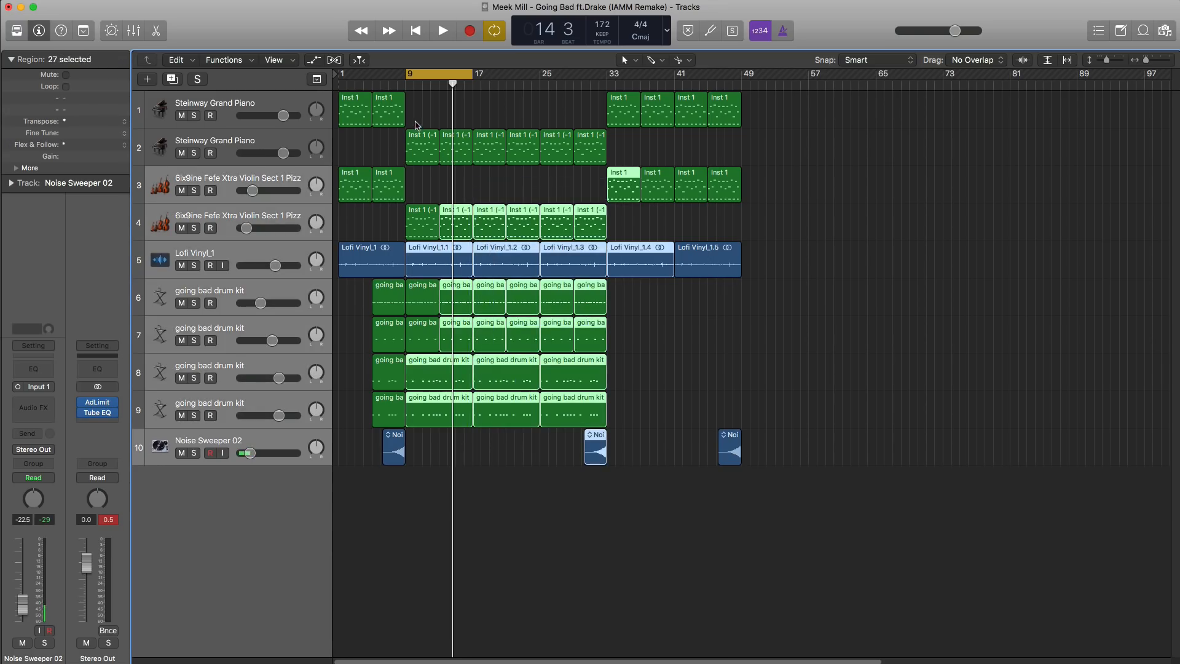
left_click(416, 121)
left_click_drag(417, 116, 609, 466)
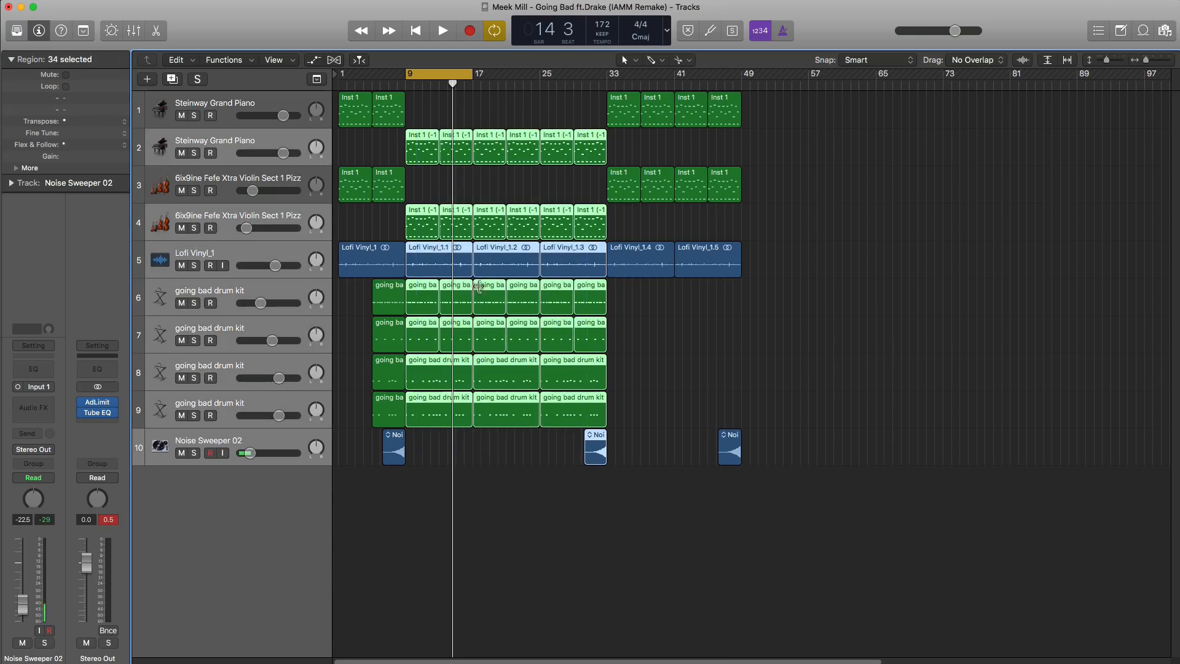
left_click_drag(417, 155, 758, 158)
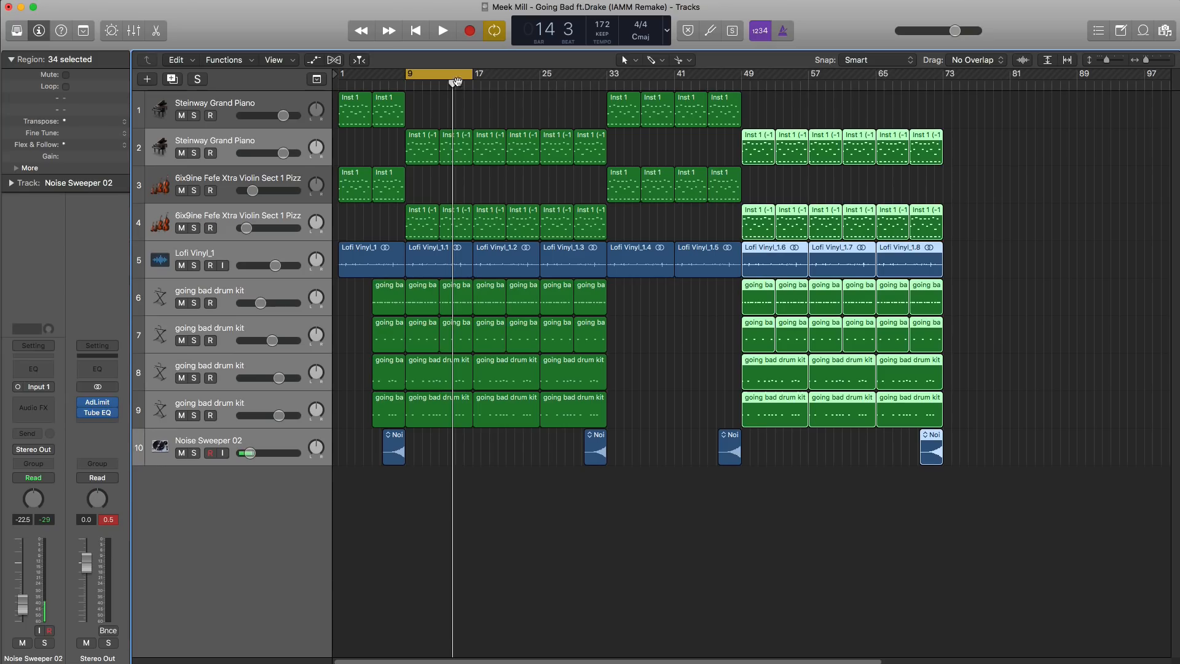
Step: Turn off cycling and play the arrangement from the beginning
left_click(456, 82)
key("Return")
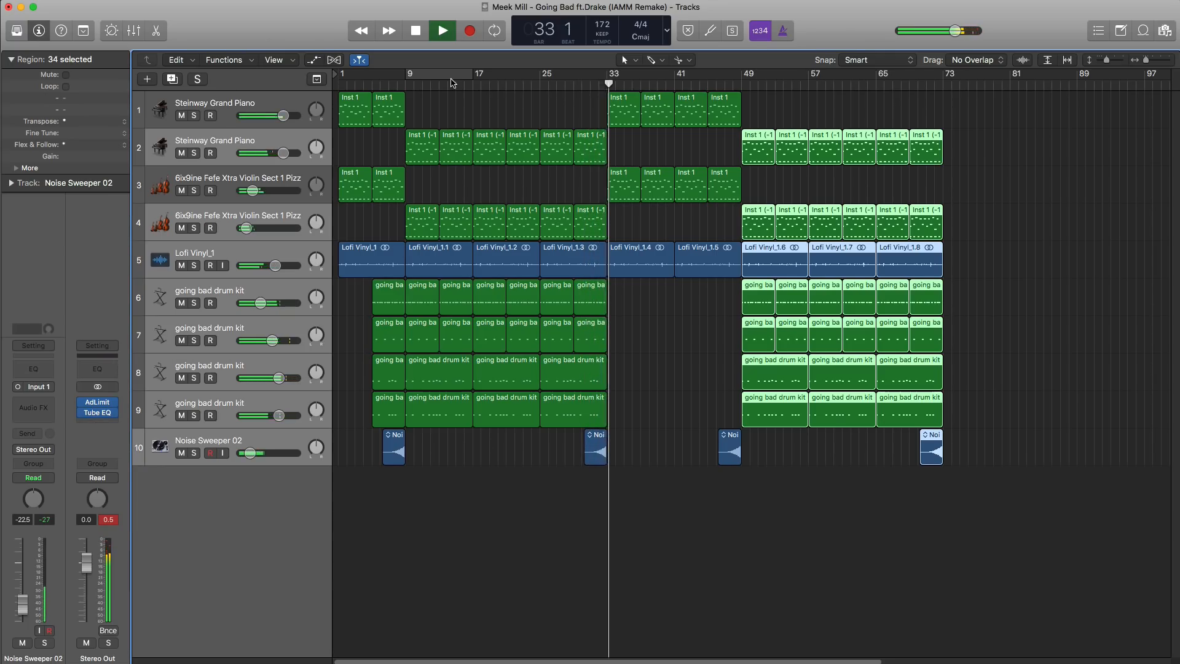
left_click(263, 102)
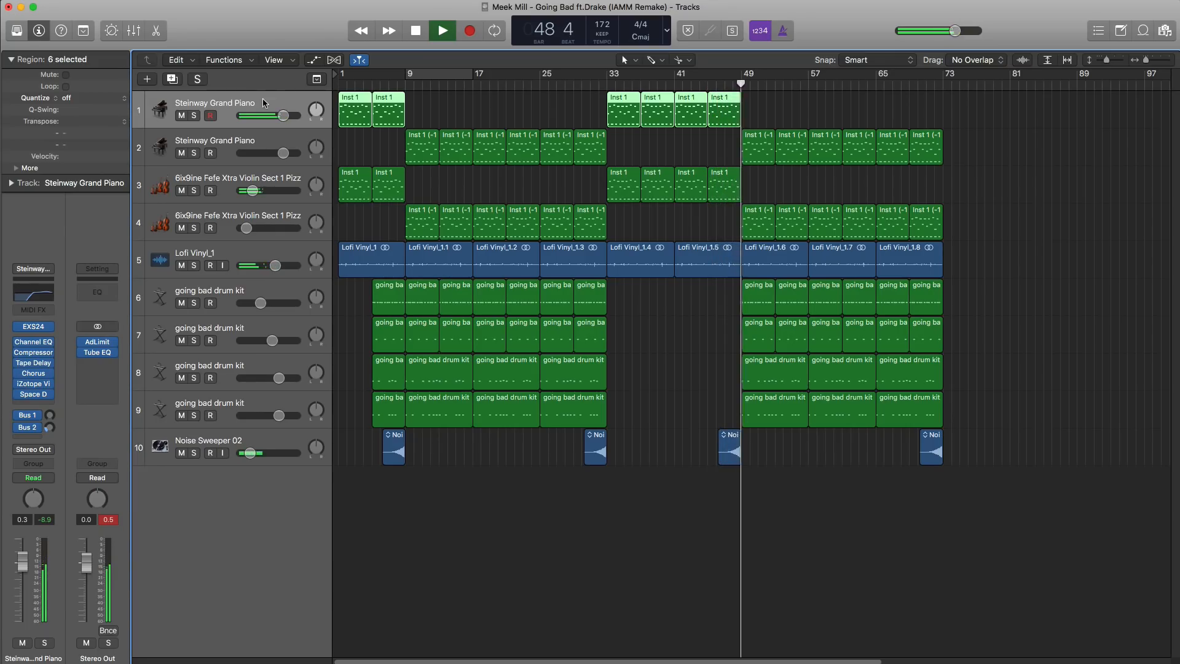
Step: Copy the piano, violin, vinyl and noise sweep regions of bars 33 to 49 to start at bar 73
left_click(740, 493)
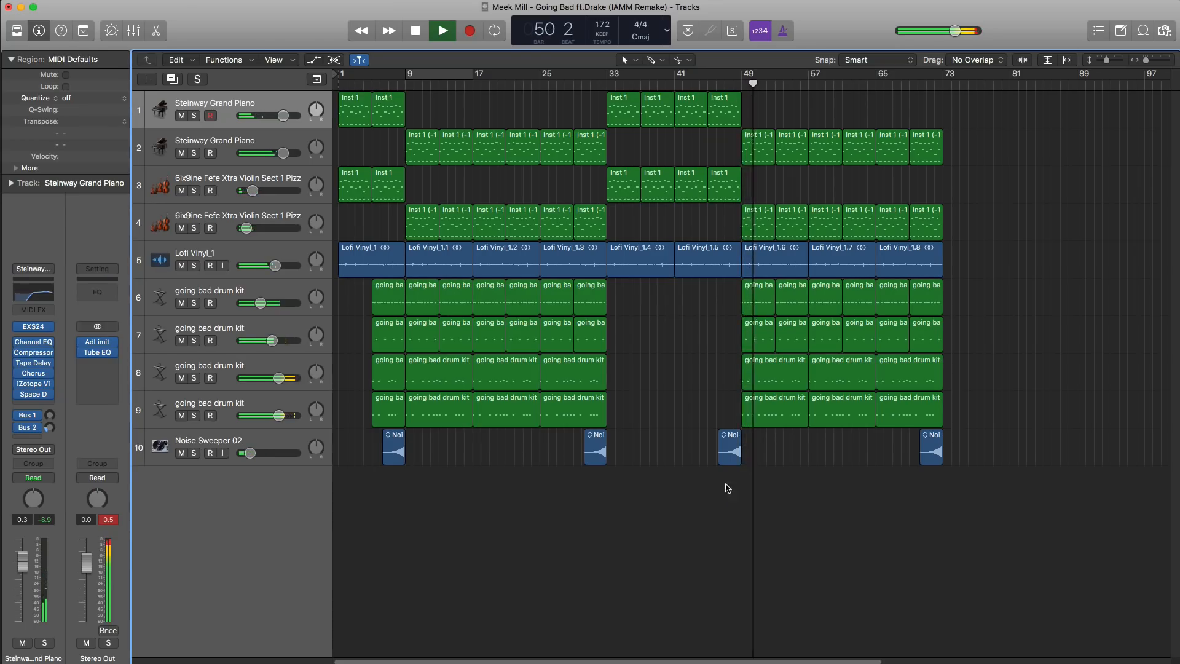
left_click(730, 452)
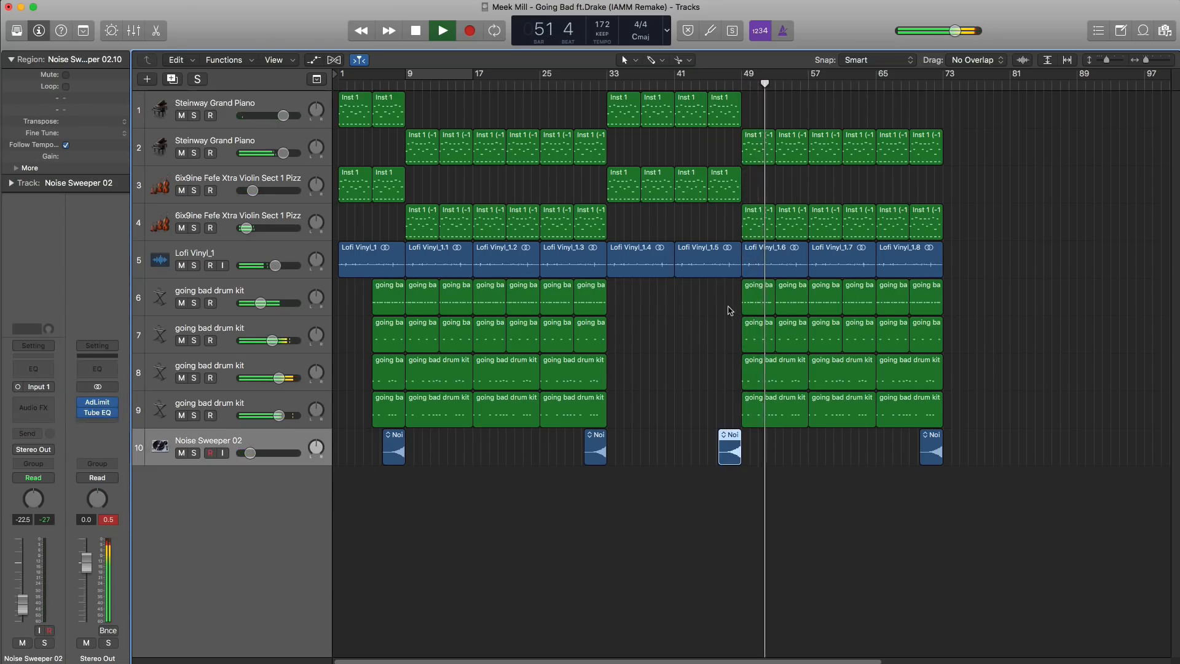
left_click_drag(729, 308, 962, 112)
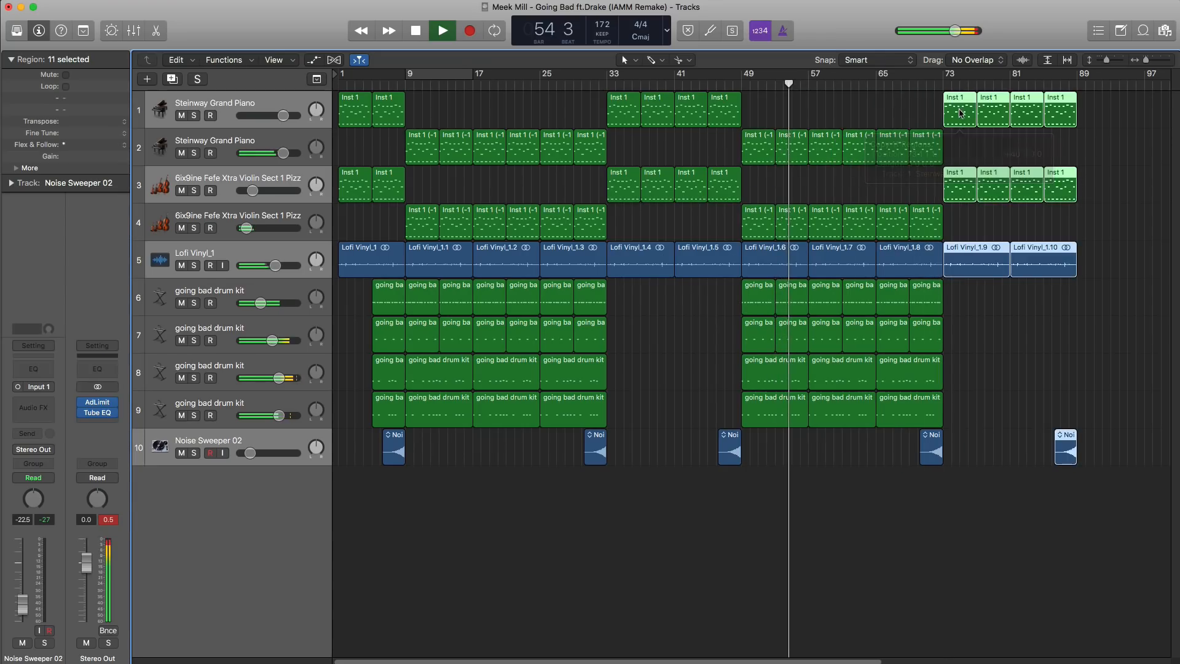
left_click(995, 348)
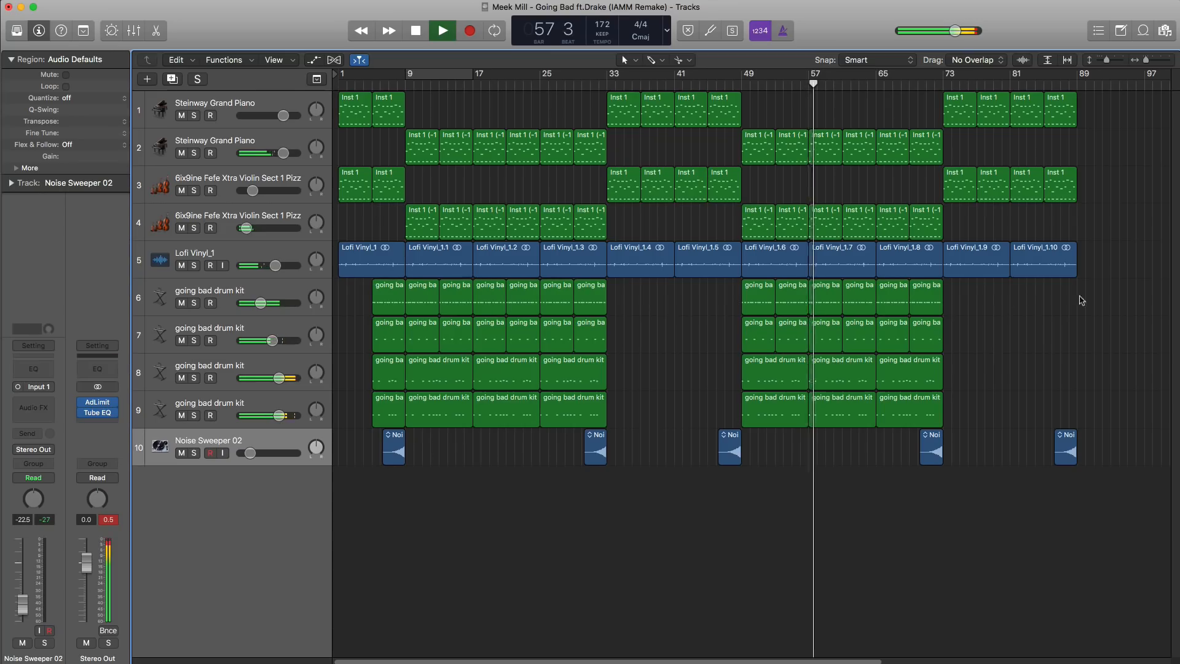
Step: Delete the piano, violin and vinyl regions after bar 81 and the last noise sweep, and return the playhead to the start after listening
left_click_drag(1102, 297, 1020, 102)
key("Delete")
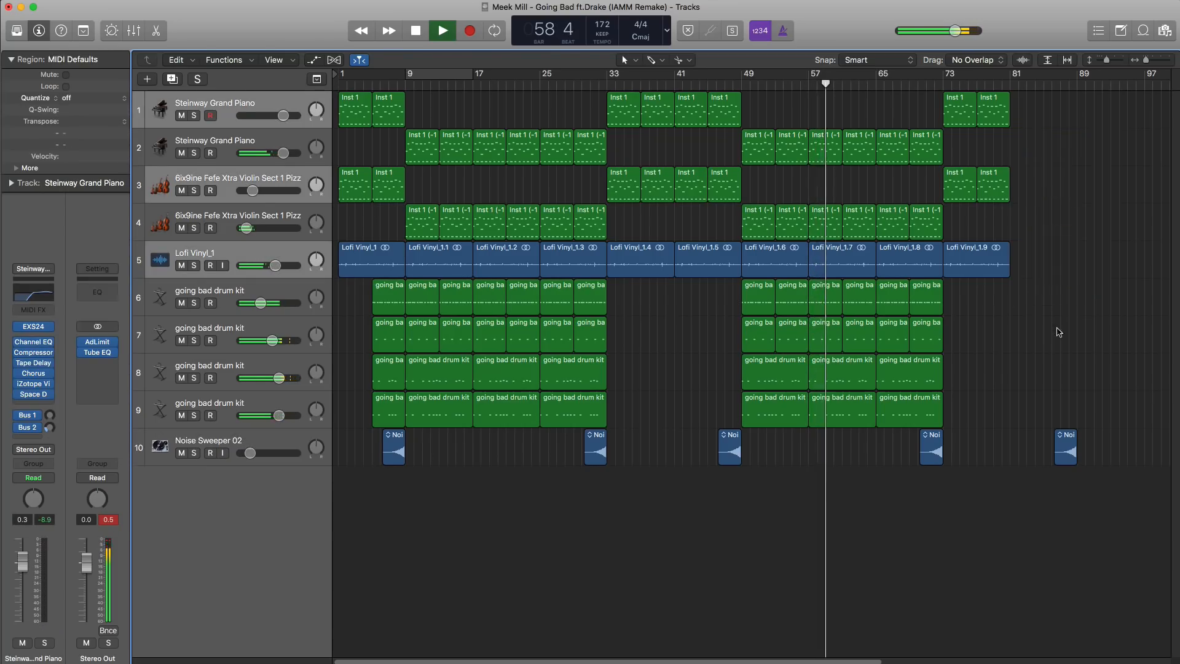
left_click_drag(1064, 435, 1001, 436)
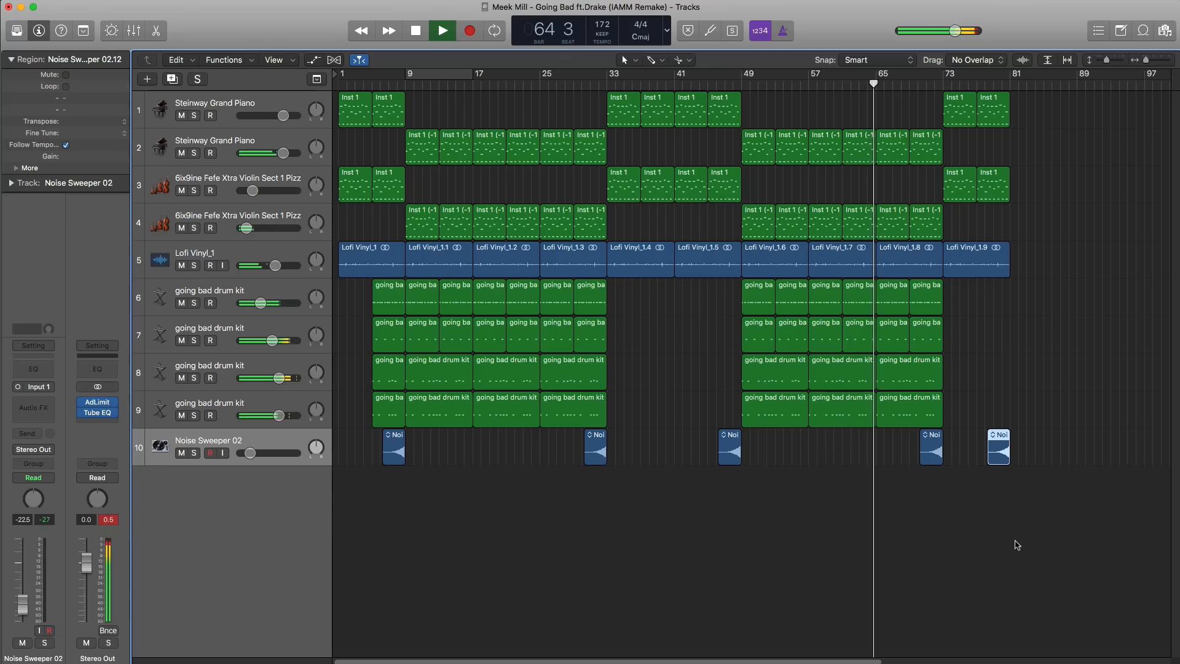
key("Delete")
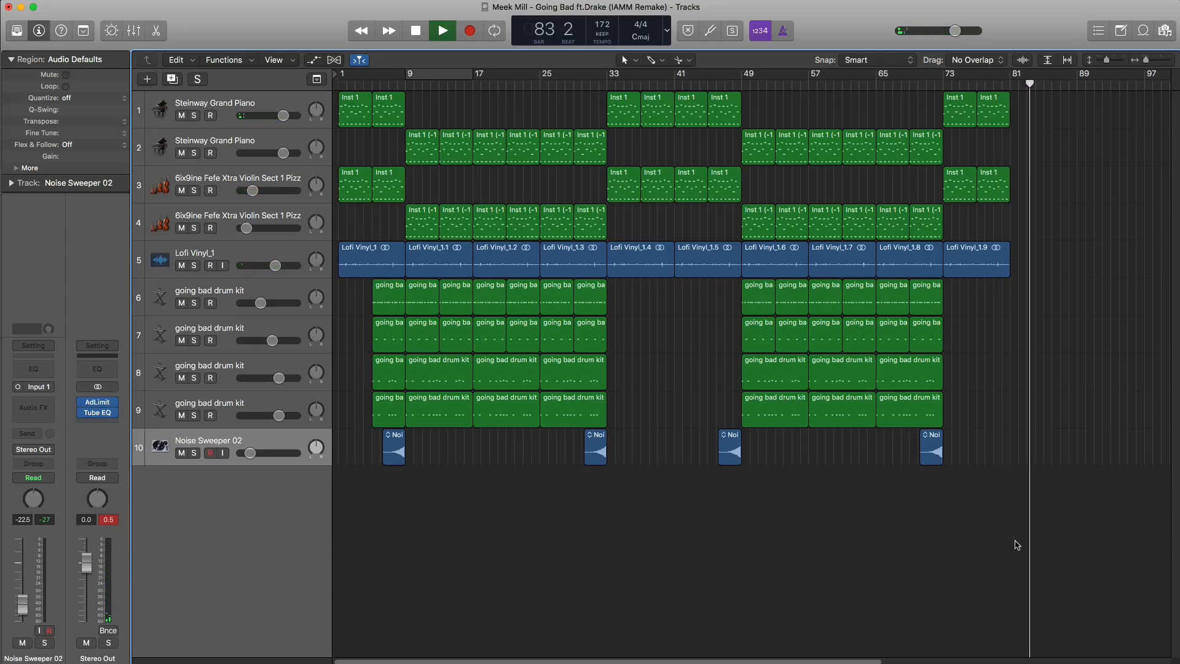
key("space")
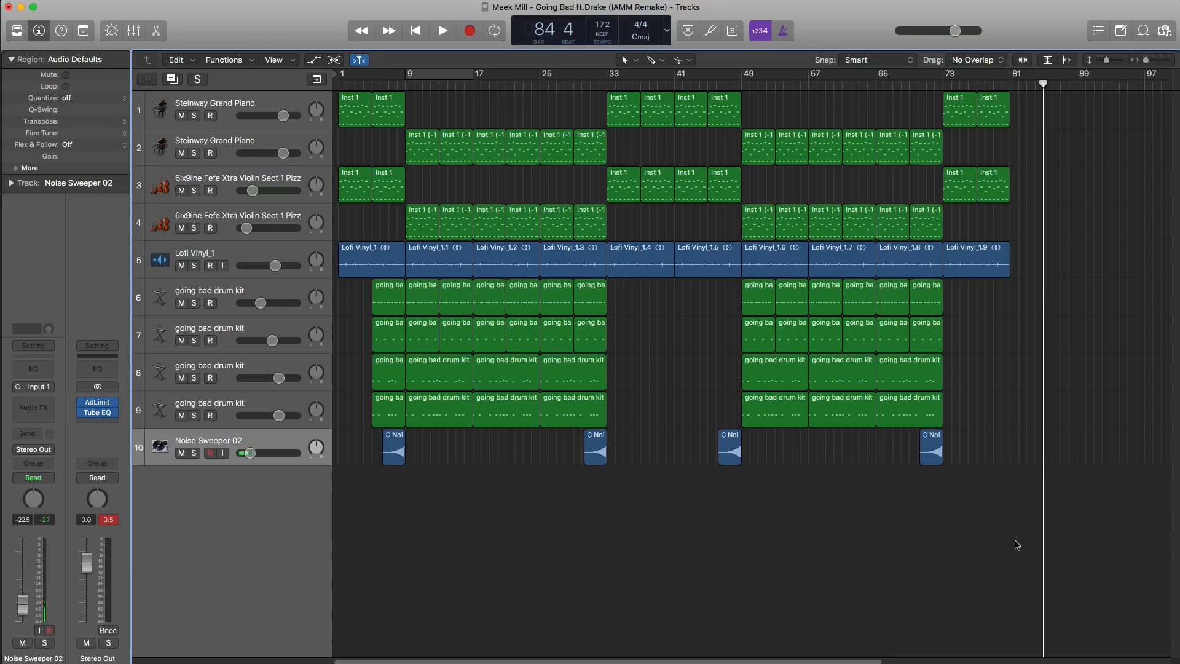
key("Return")
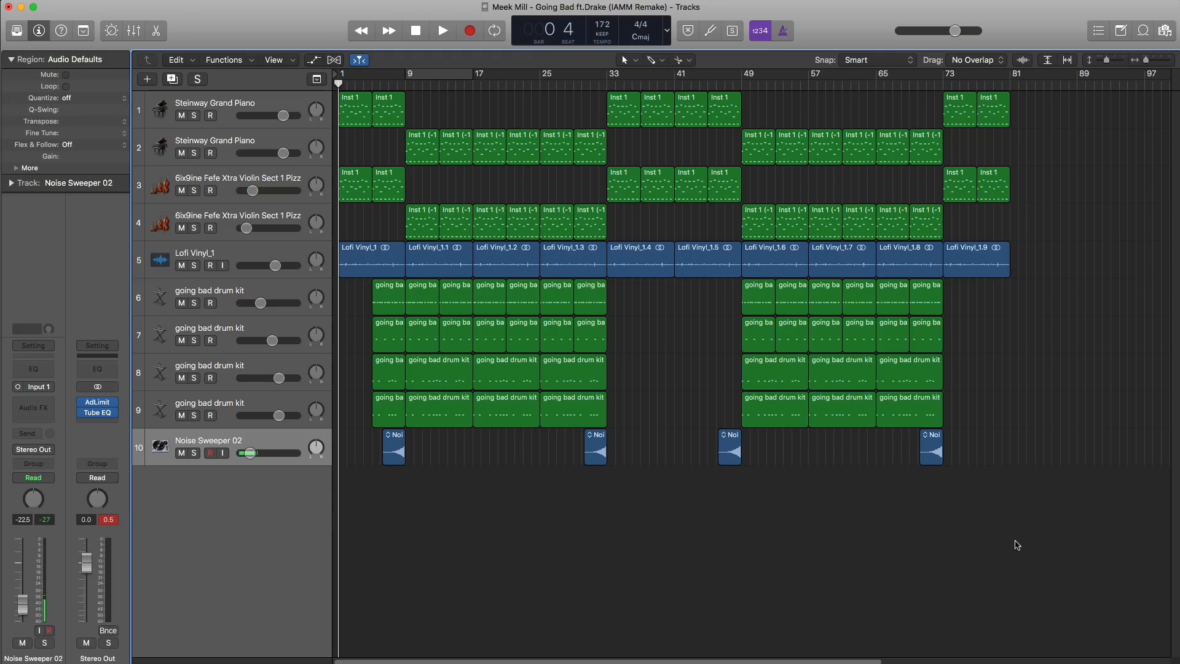